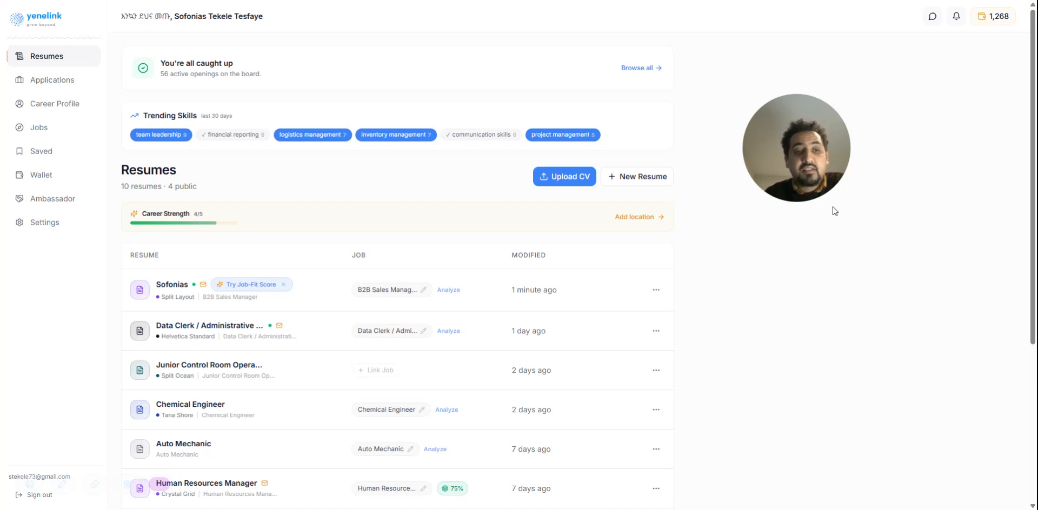
Look through the list of resumes, including their templates, linked jobs and modification dates
mouse_move(825, 200)
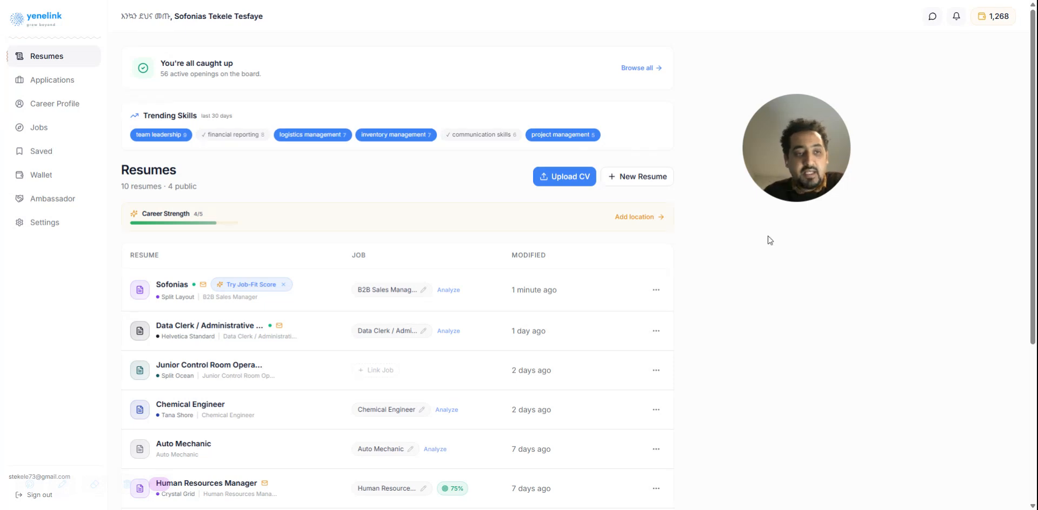
scroll(294, 233, "down", 3)
scroll(294, 232, "up", 3)
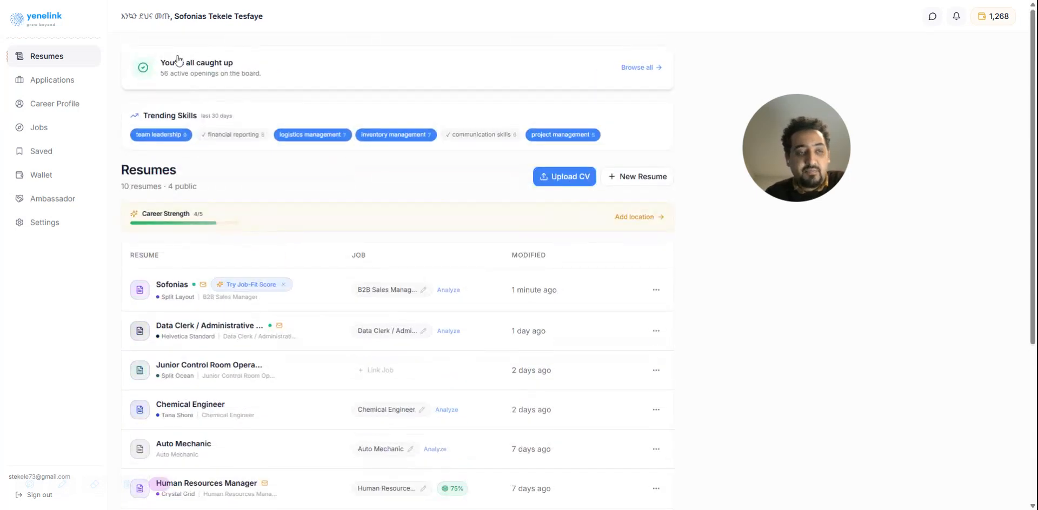
scroll(248, 377, "down", 4)
scroll(224, 89, "up", 4)
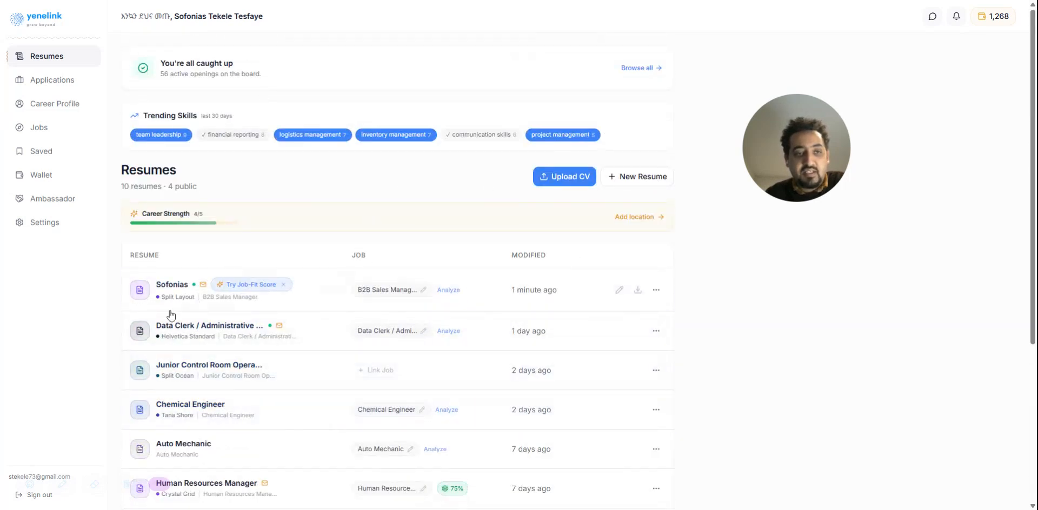
scroll(359, 255, "down", 4)
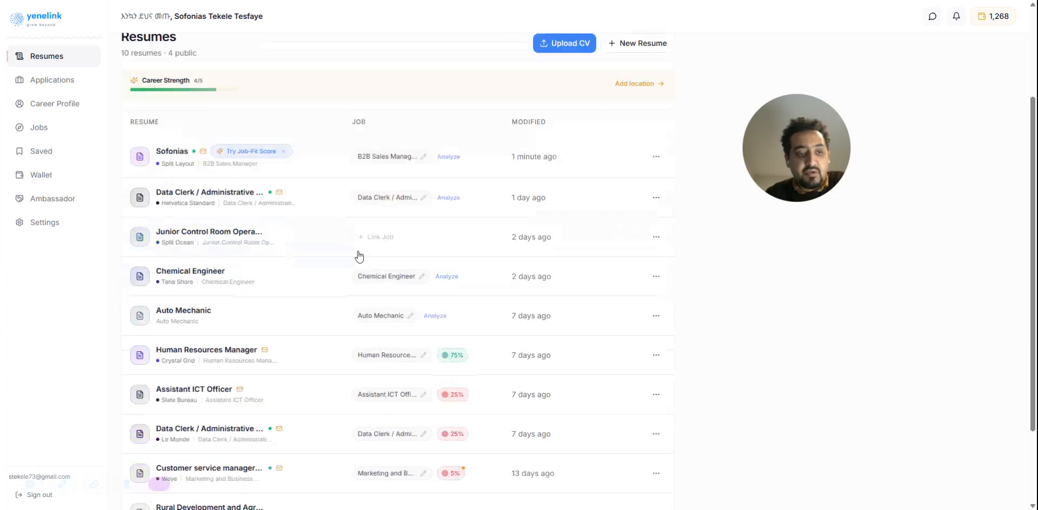
scroll(369, 301, "up", 3)
scroll(369, 301, "up", 2)
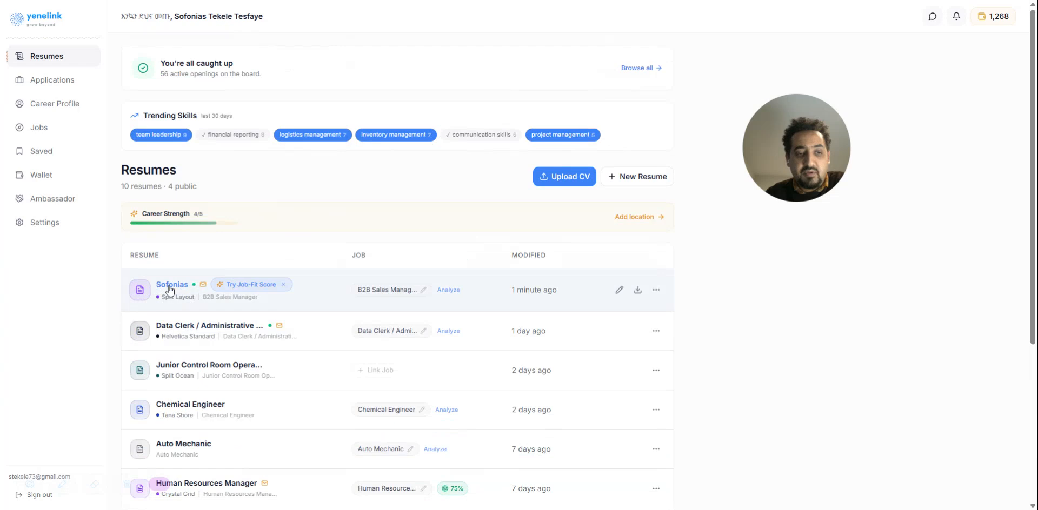
scroll(190, 277, "down", 2)
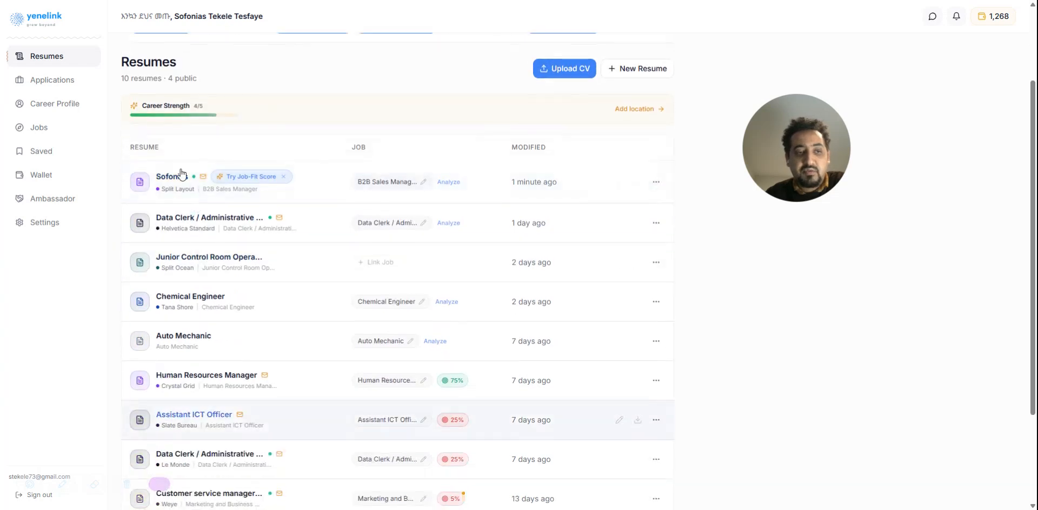
scroll(210, 340, "down", 1)
scroll(211, 341, "up", 3)
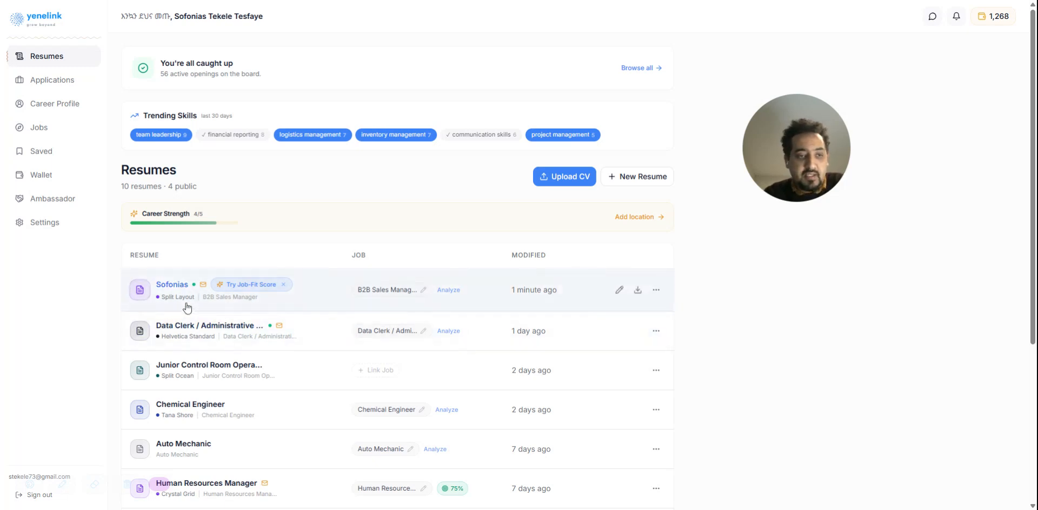
scroll(197, 286, "down", 2)
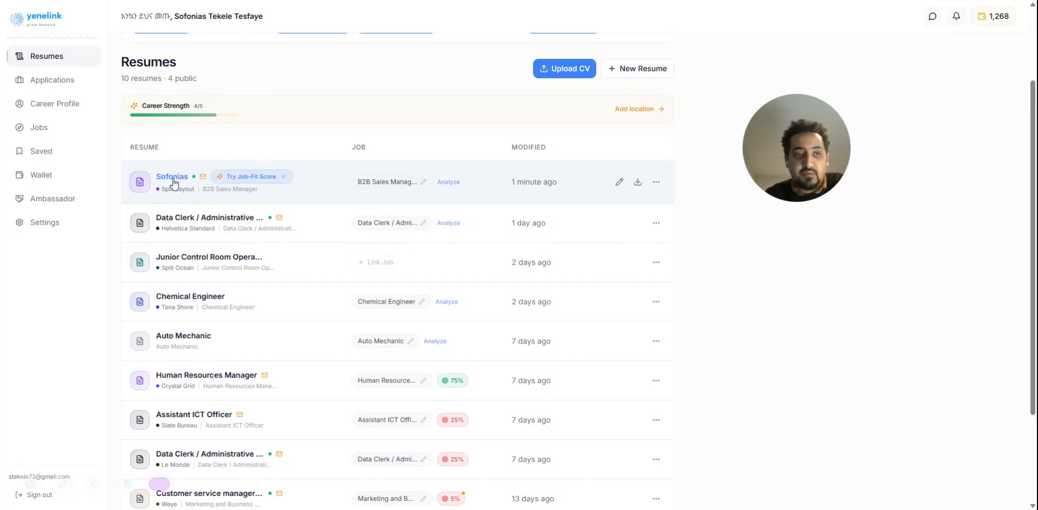
scroll(173, 183, "up", 2)
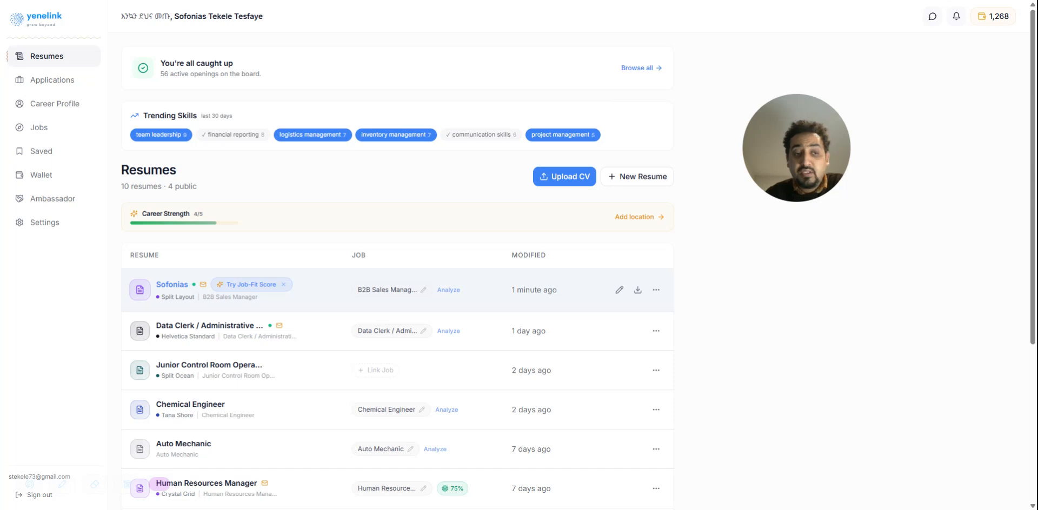
Open the B2B Sales Manager resume that uses the Split Layout template and review its content
left_click(172, 297)
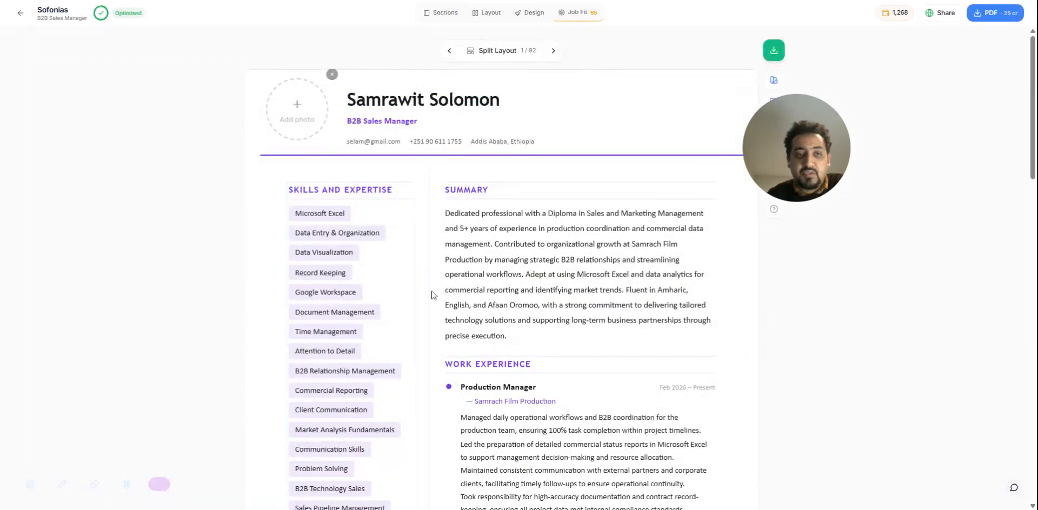
left_click(20, 12)
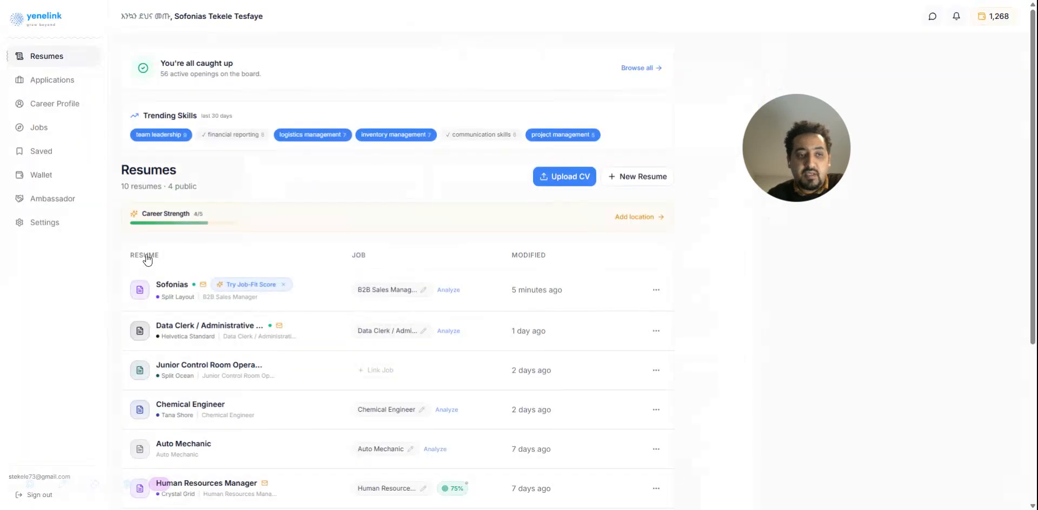
left_click(181, 297)
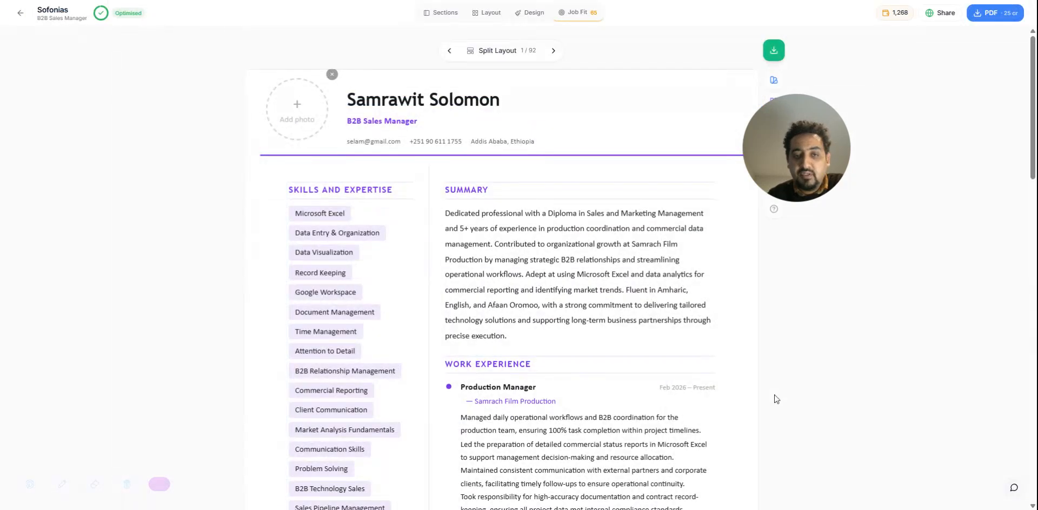
scroll(774, 398, "down", 20)
scroll(697, 375, "up", 20)
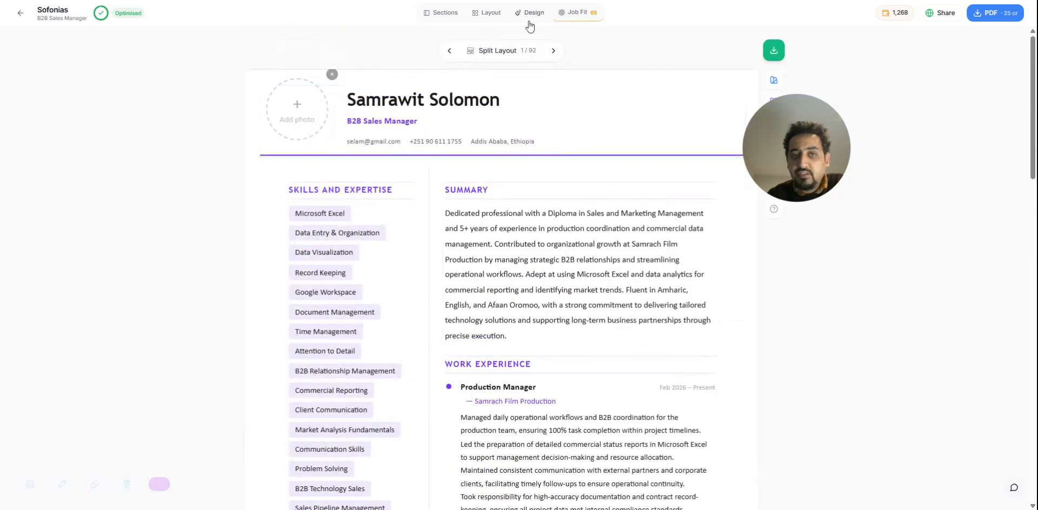
scroll(547, 294, "down", 20)
scroll(547, 294, "up", 20)
left_click_drag(800, 174, 946, 166)
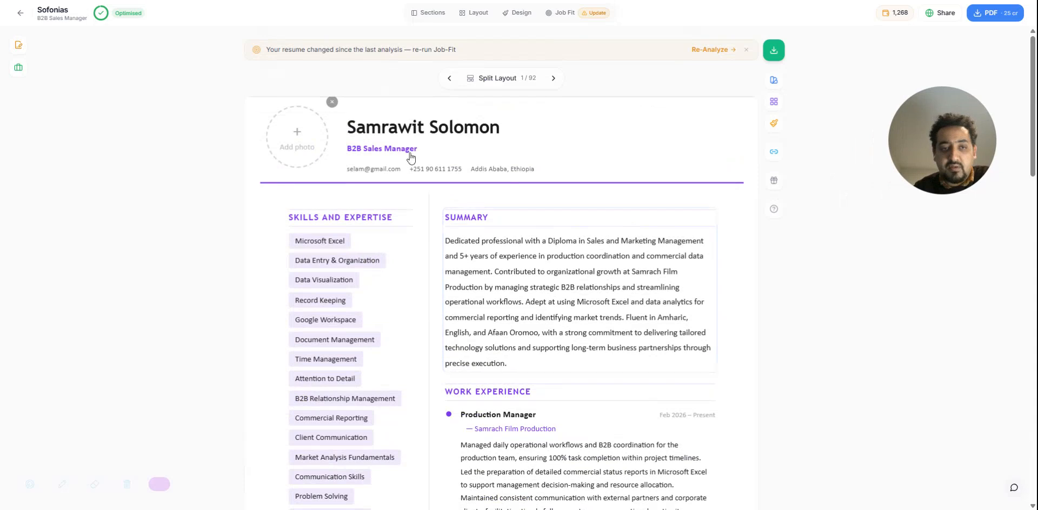
scroll(371, 234, "down", 5)
scroll(392, 234, "up", 5)
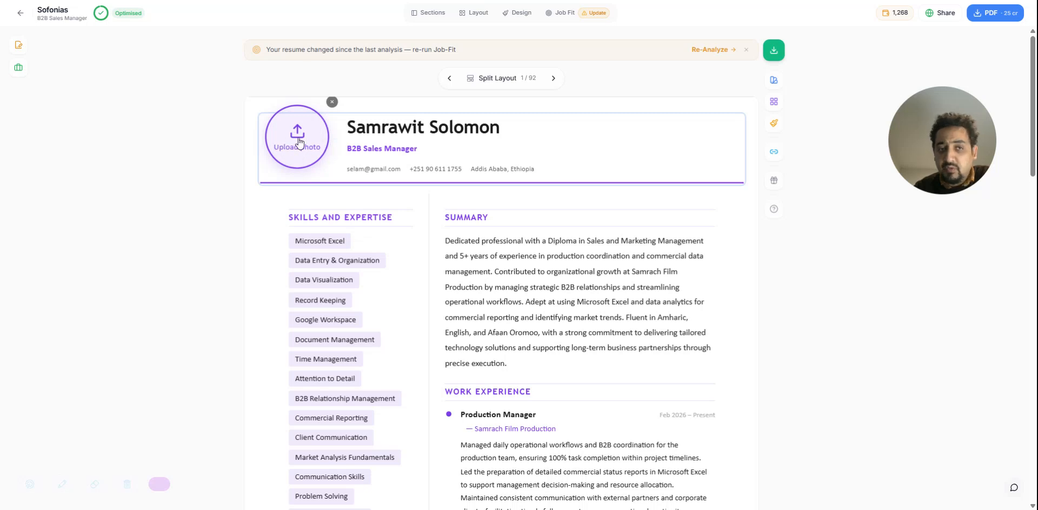
Hide the photo placeholder in the resume header and turn the photo display back on in the design settings
left_click(332, 101)
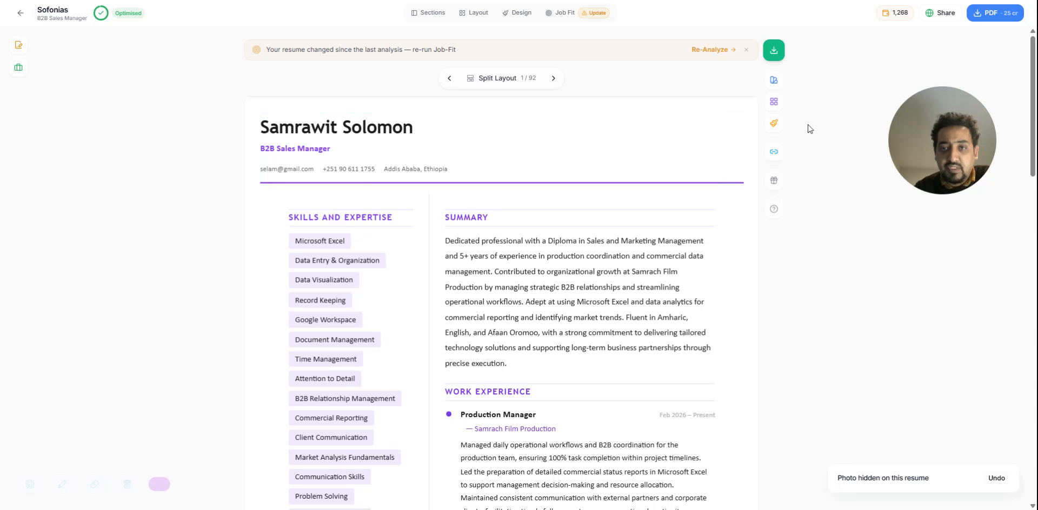
left_click(773, 124)
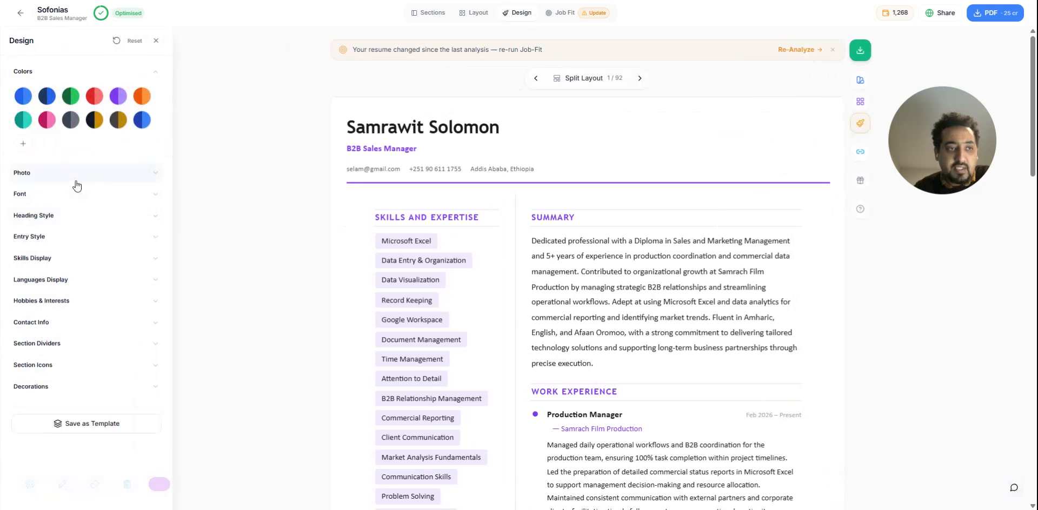
left_click(81, 174)
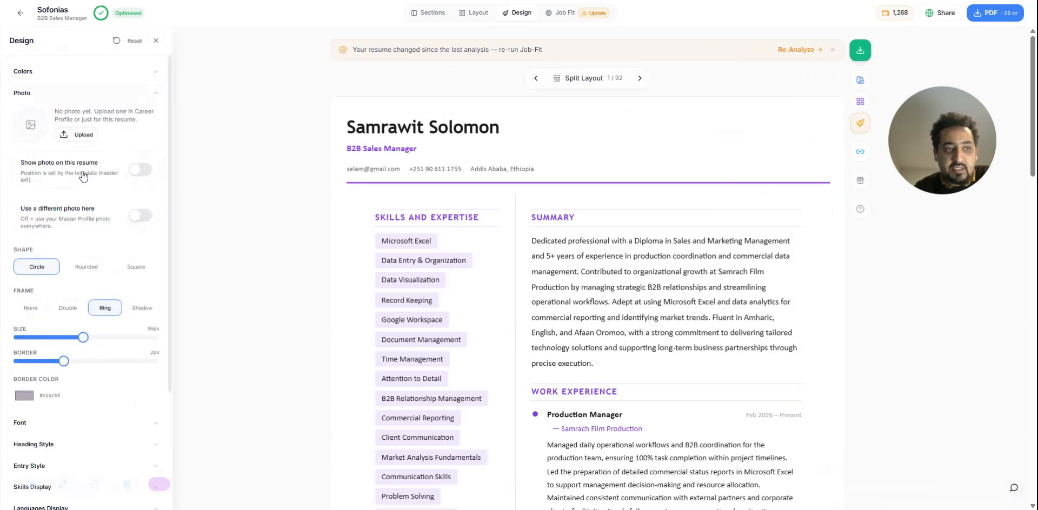
left_click(140, 171)
left_click(155, 41)
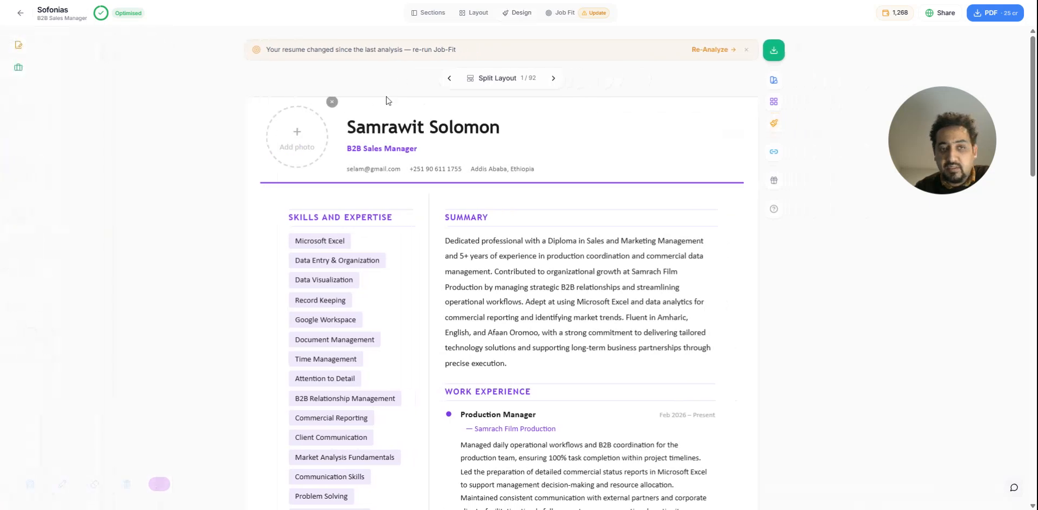
Add a profile photo to the resume header, centring the face in the circular crop at minimum zoom, and save it
left_click(277, 147)
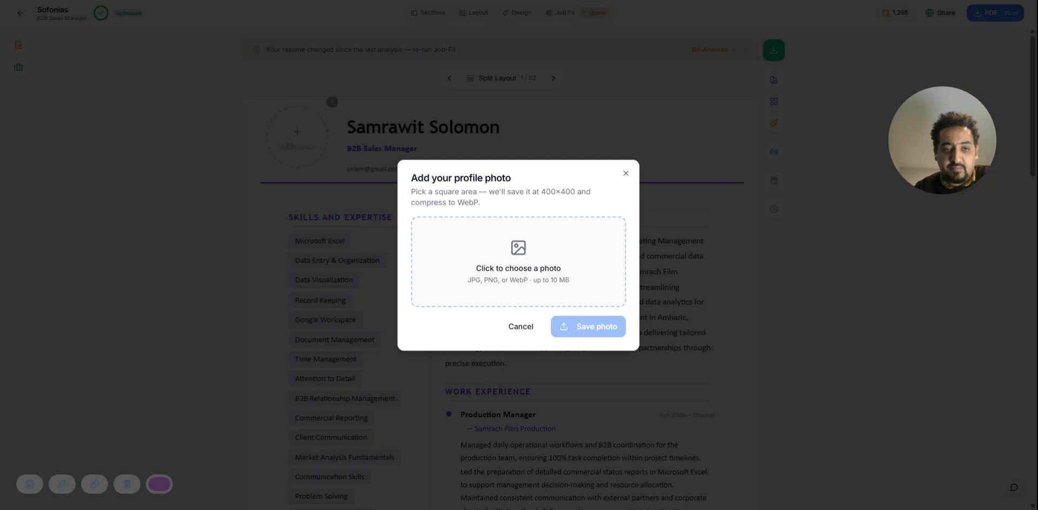
left_click_drag(552, 212, 522, 217)
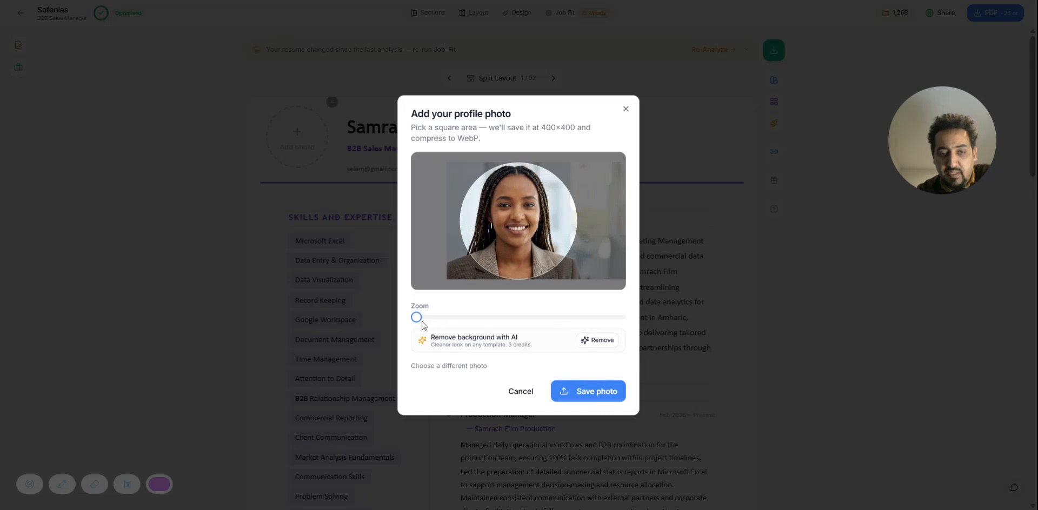
mouse_move(414, 320)
left_mouse_down()
mouse_move(425, 319)
mouse_move(401, 321)
left_mouse_up()
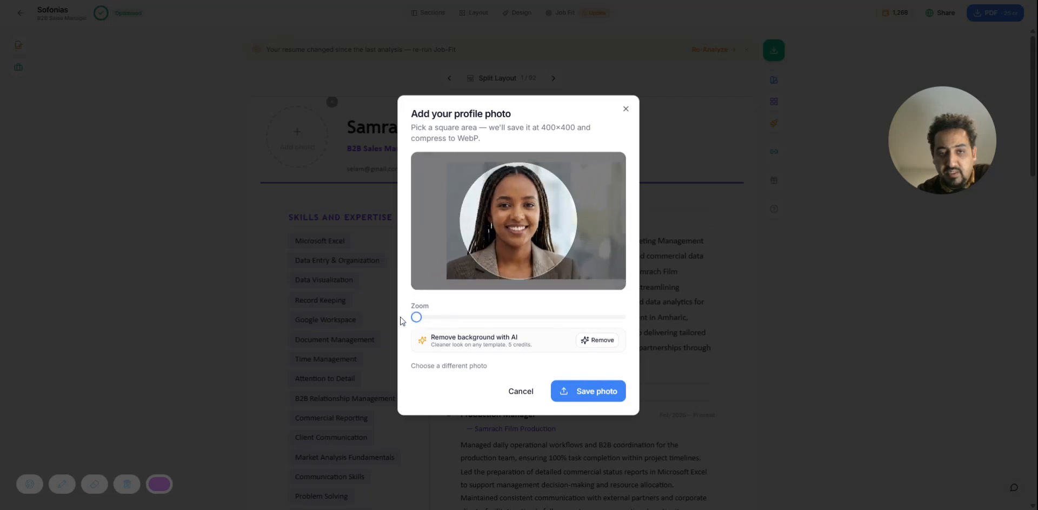
left_click_drag(513, 239, 522, 240)
left_click(588, 393)
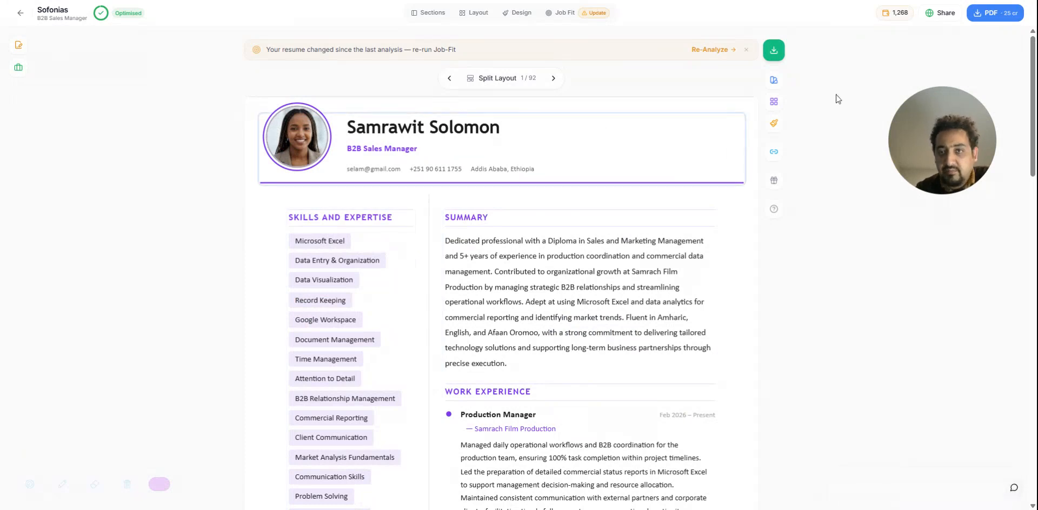
Try the rounded and square photo shapes and the shadow frame, and return to the circle shape with the ring frame
left_click(773, 101)
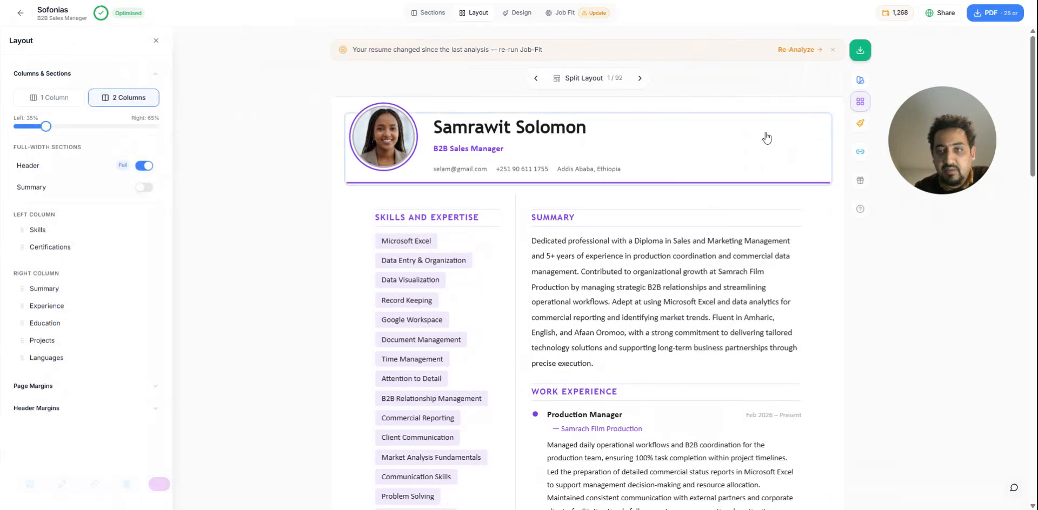
left_click(156, 40)
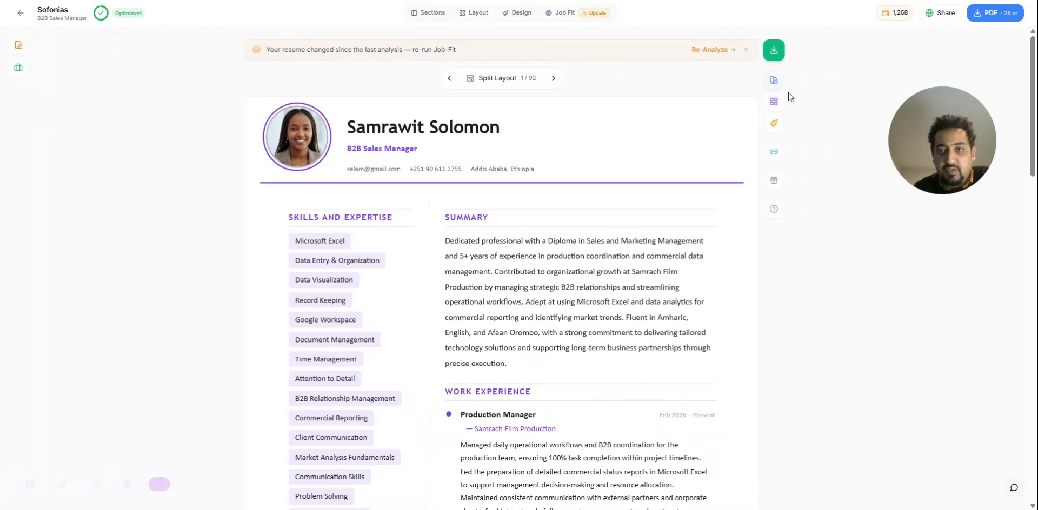
left_click(774, 123)
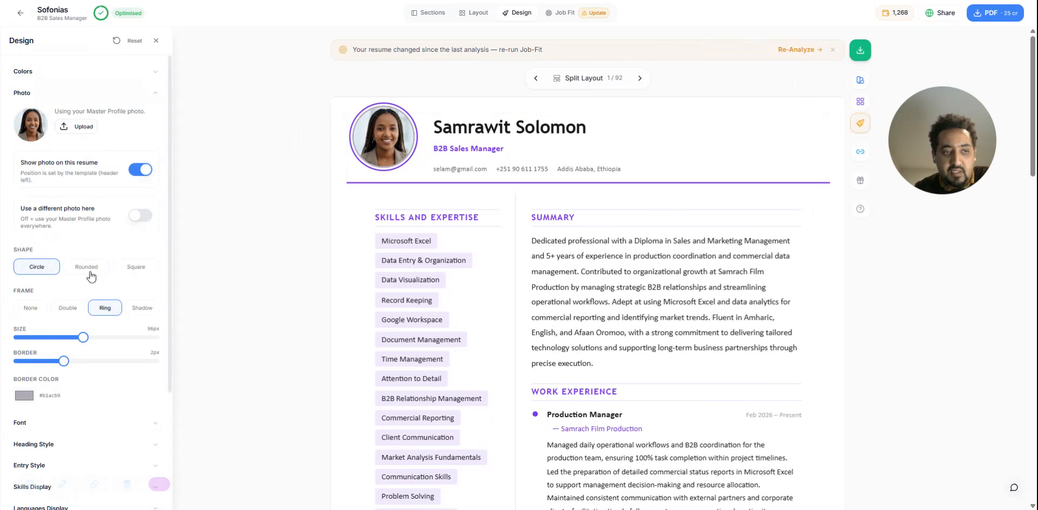
left_click(88, 268)
left_click(145, 270)
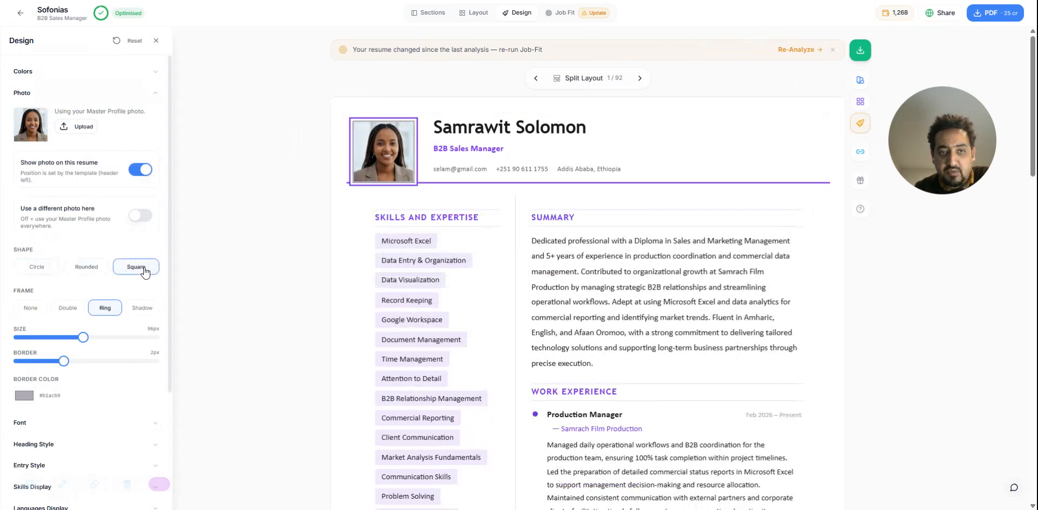
left_click(145, 310)
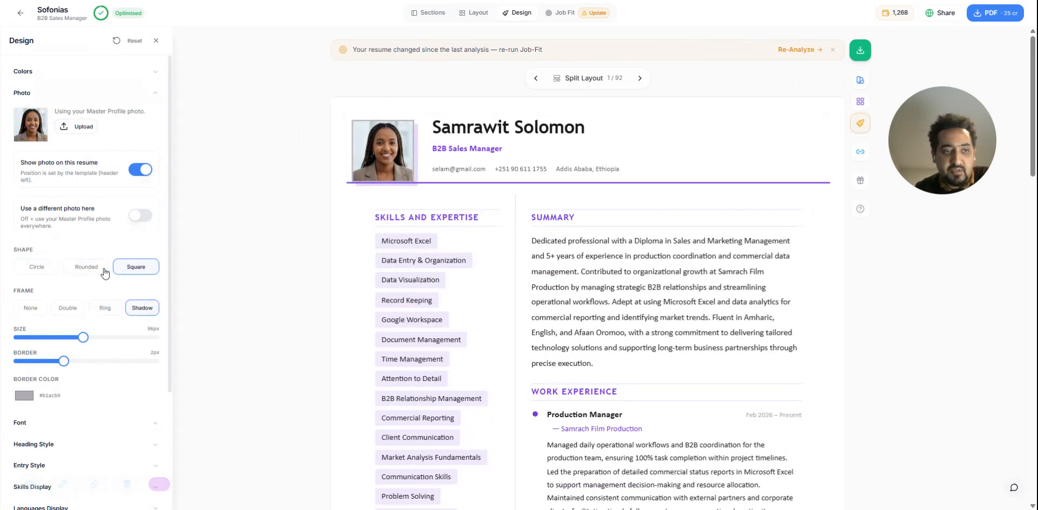
left_click(36, 270)
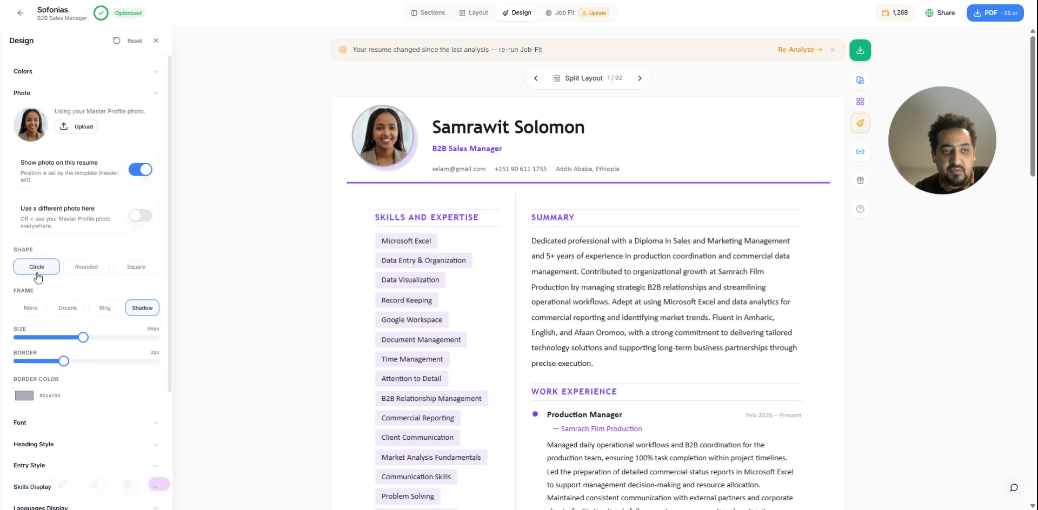
left_click(105, 311)
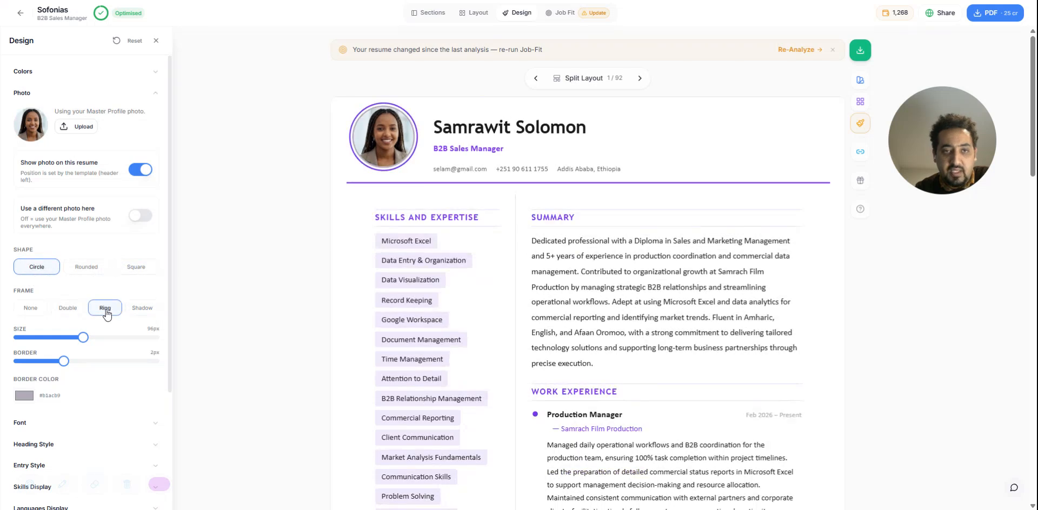
left_click(156, 41)
Examine how the resume's sections flow across its pages and where the page break falls in each column
mouse_move(334, 141)
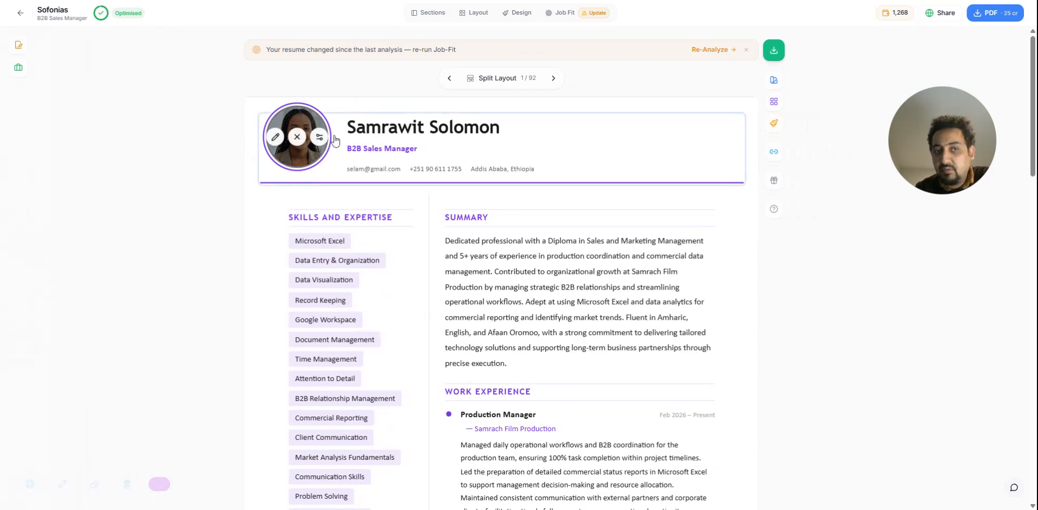
scroll(475, 297, "down", 15)
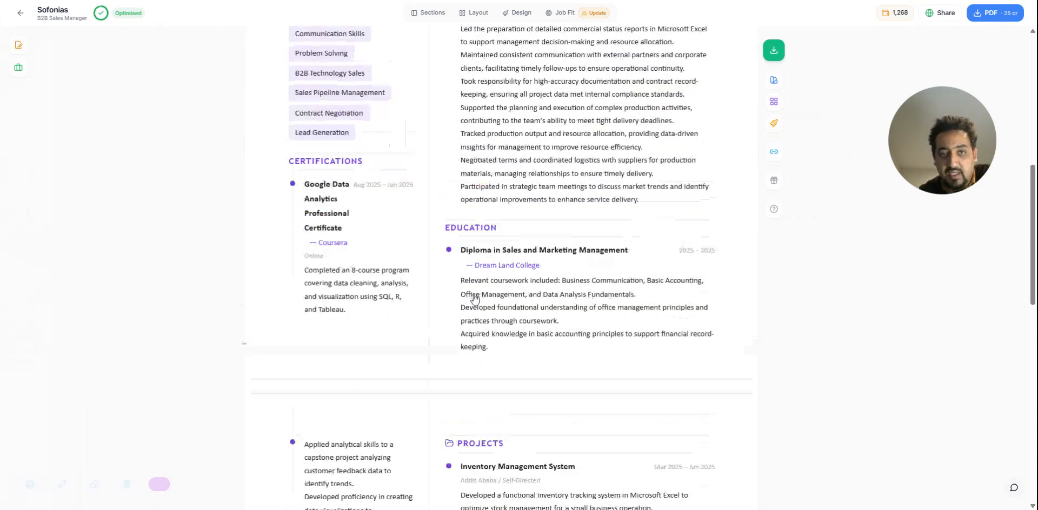
scroll(475, 298, "up", 15)
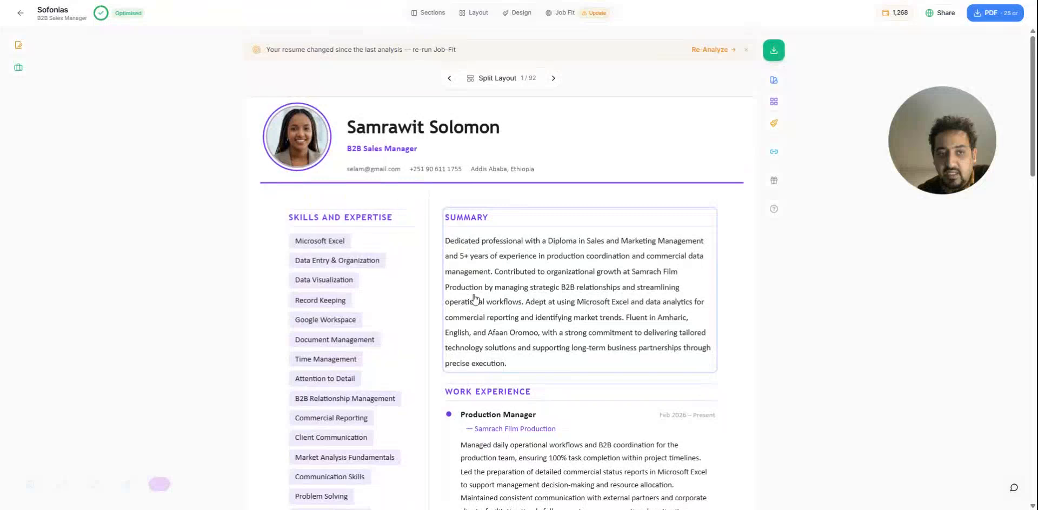
scroll(699, 250, "down", 5)
scroll(712, 252, "down", 3)
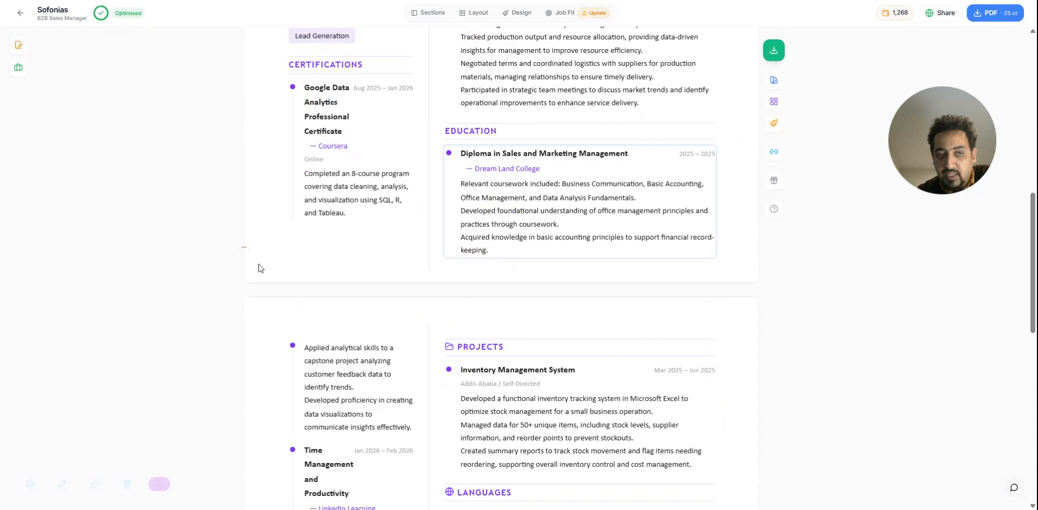
mouse_move(245, 248)
left_mouse_down()
mouse_move(244, 232)
mouse_move(243, 249)
left_mouse_up()
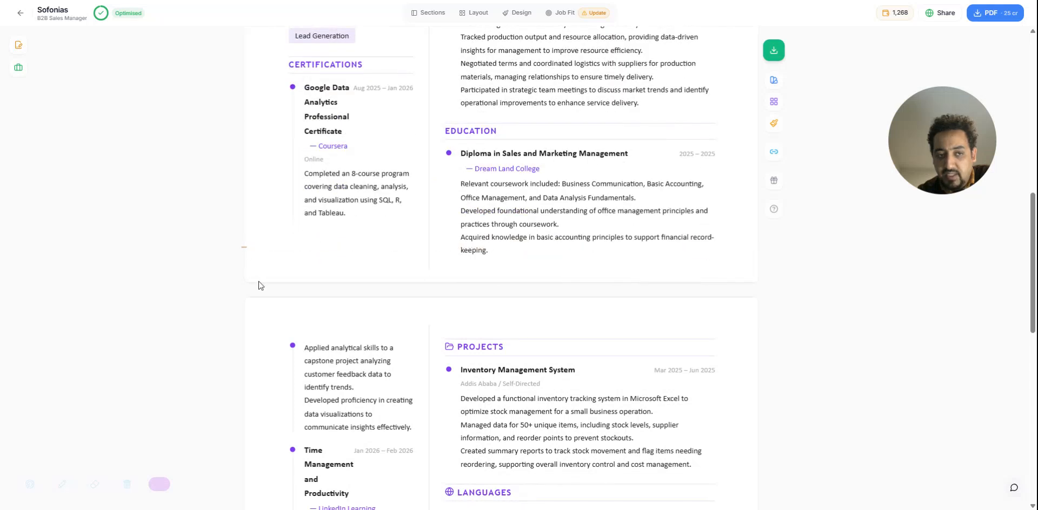
mouse_move(243, 248)
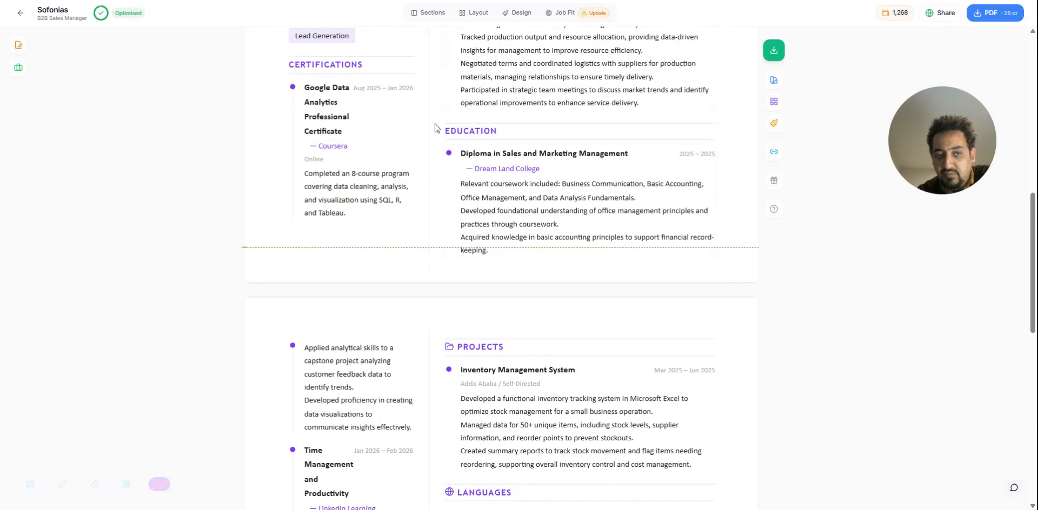
scroll(520, 236, "up", 5)
scroll(520, 236, "up", 5)
scroll(516, 231, "down", 20)
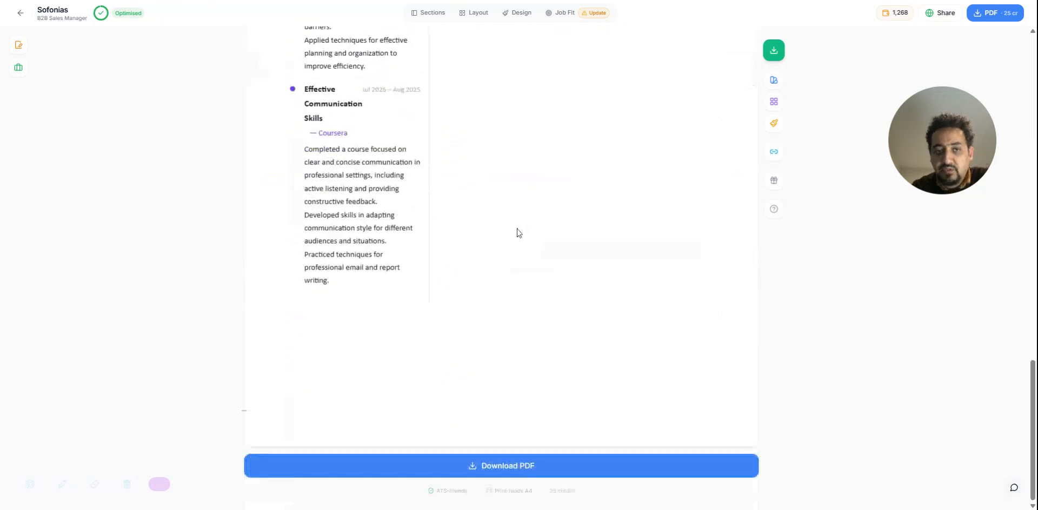
scroll(515, 228, "up", 20)
scroll(515, 229, "down", 20)
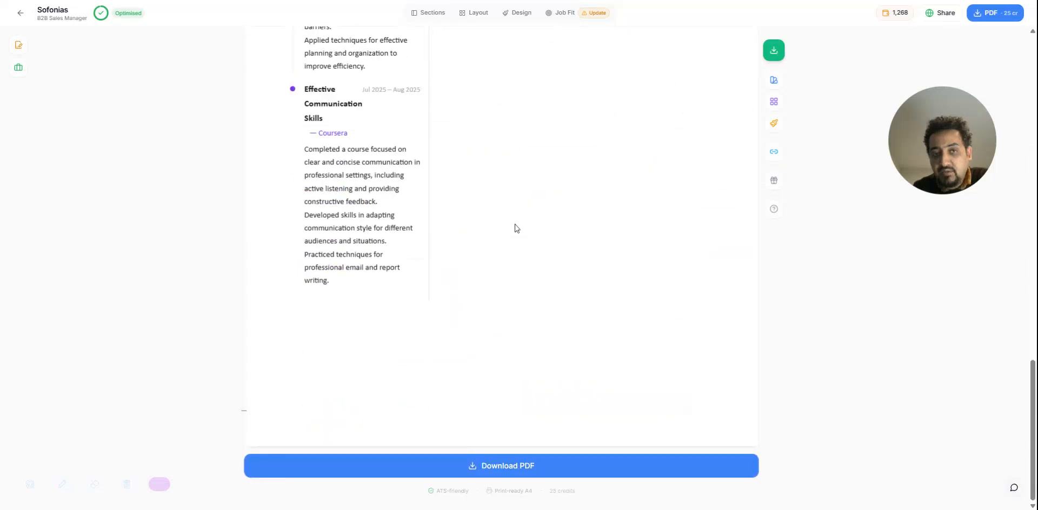
scroll(515, 228, "up", 20)
scroll(516, 232, "down", 10)
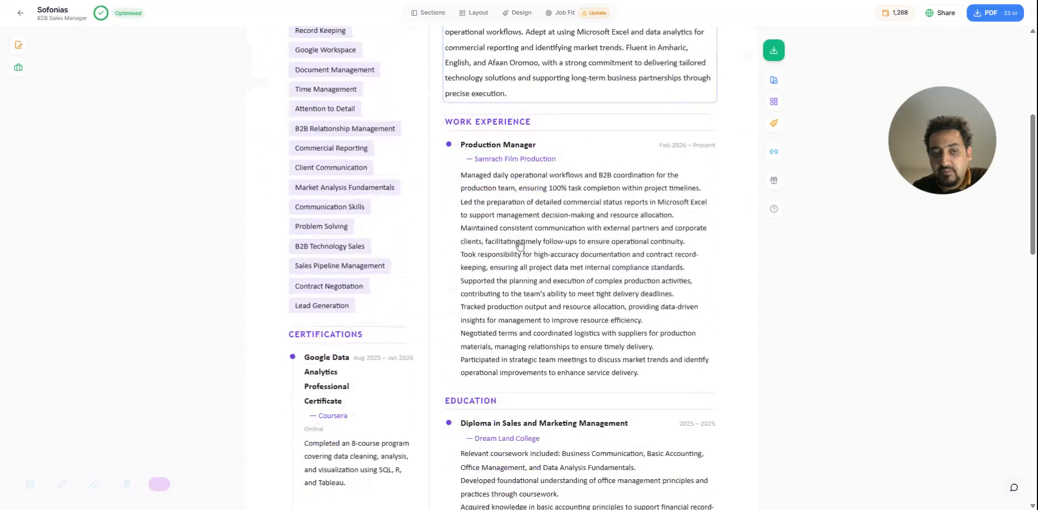
scroll(539, 329, "down", 3)
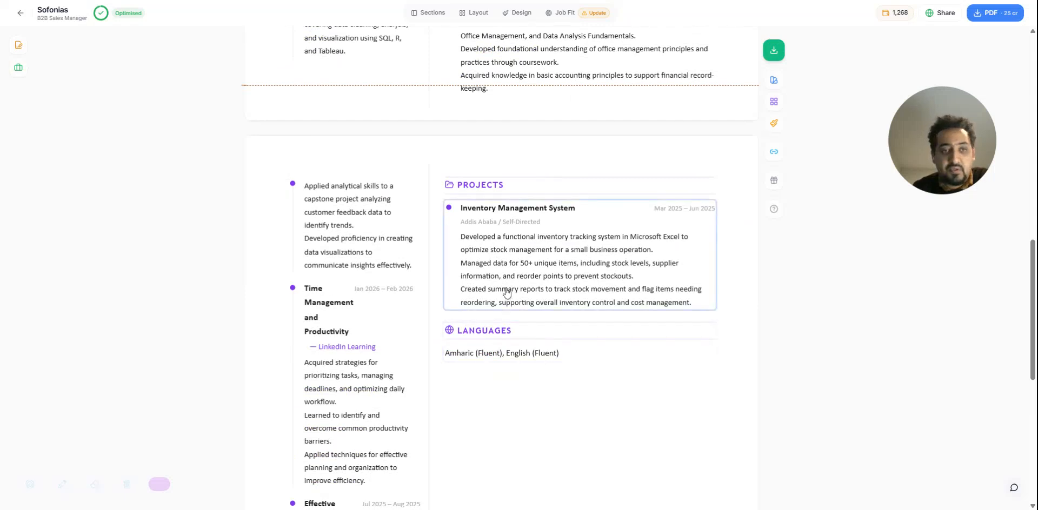
scroll(505, 294, "up", 3)
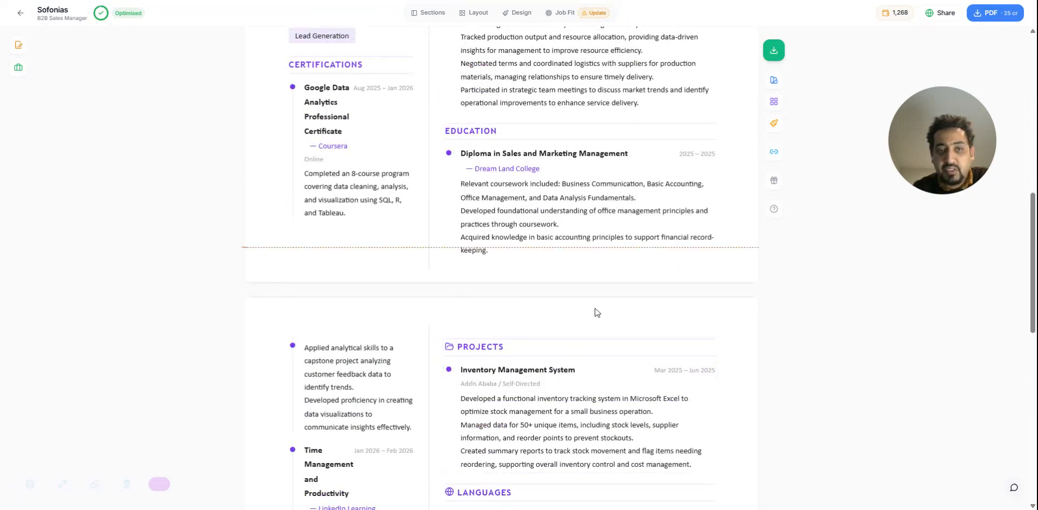
scroll(594, 308, "up", 10)
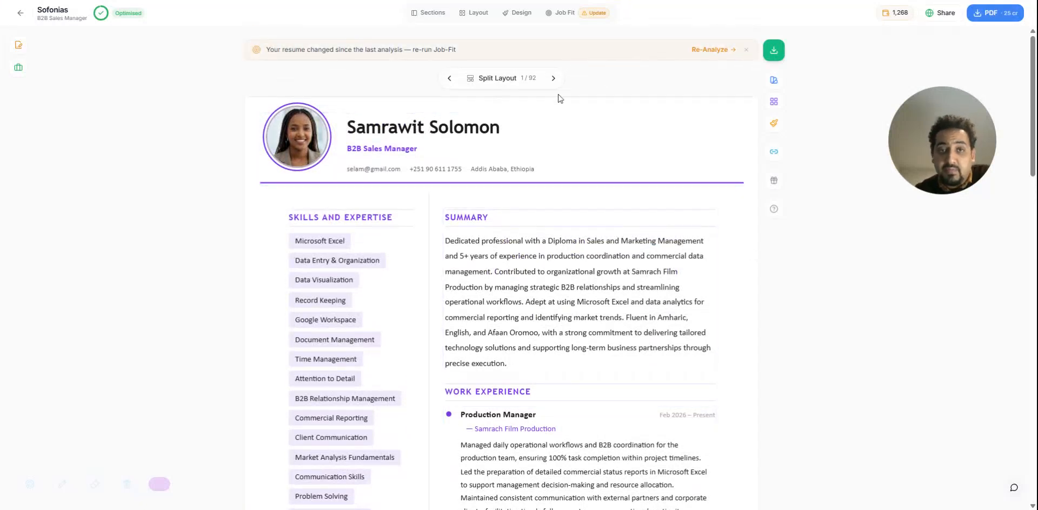
Browse the template gallery's ATS-Optimized, Corporate, Creative, Minimal and Modern categories and preview the Oxford template
left_click(773, 81)
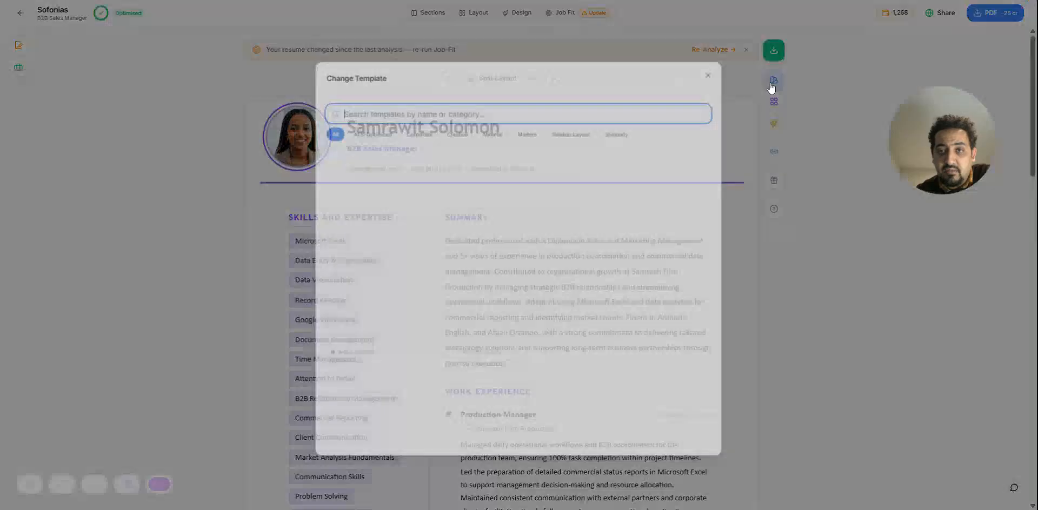
scroll(541, 217, "down", 15)
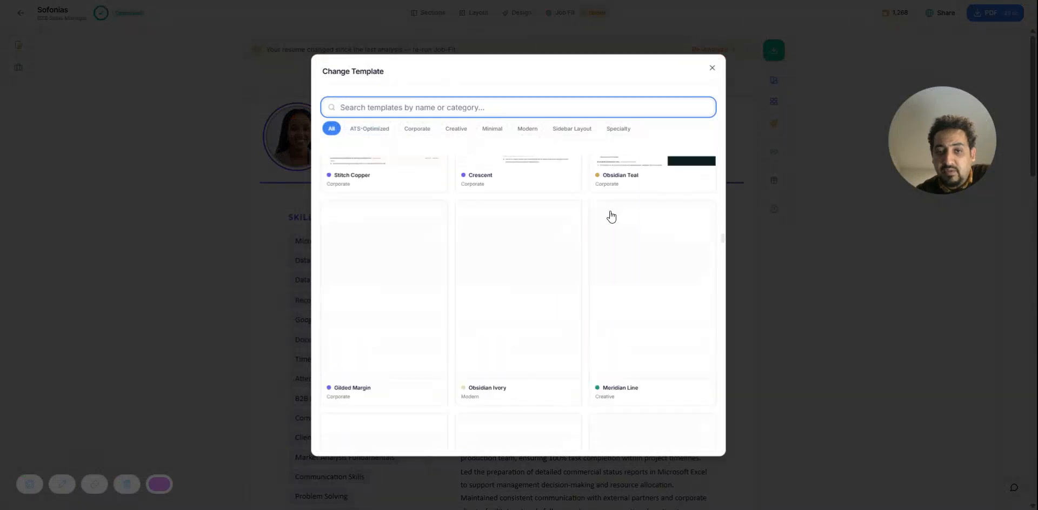
scroll(611, 216, "up", 15)
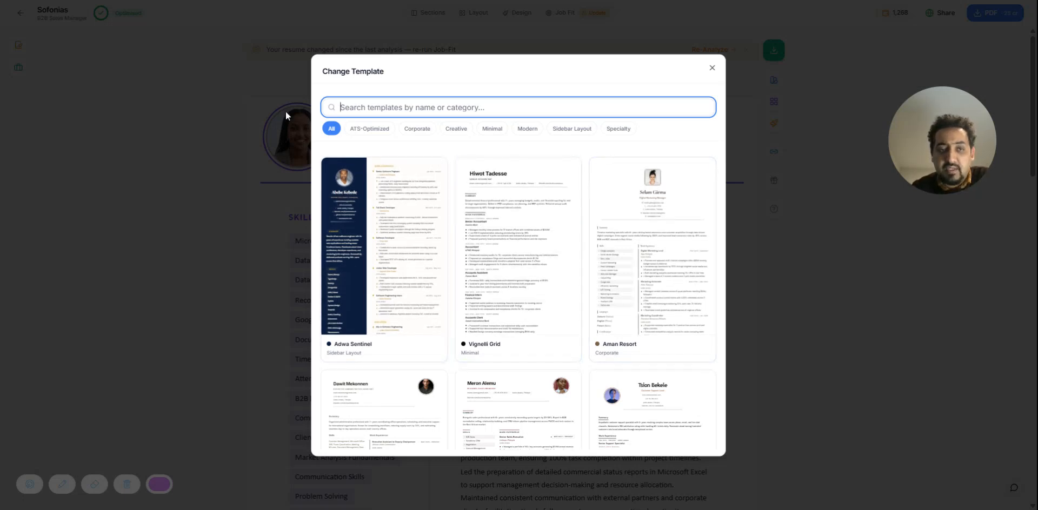
left_click(369, 130)
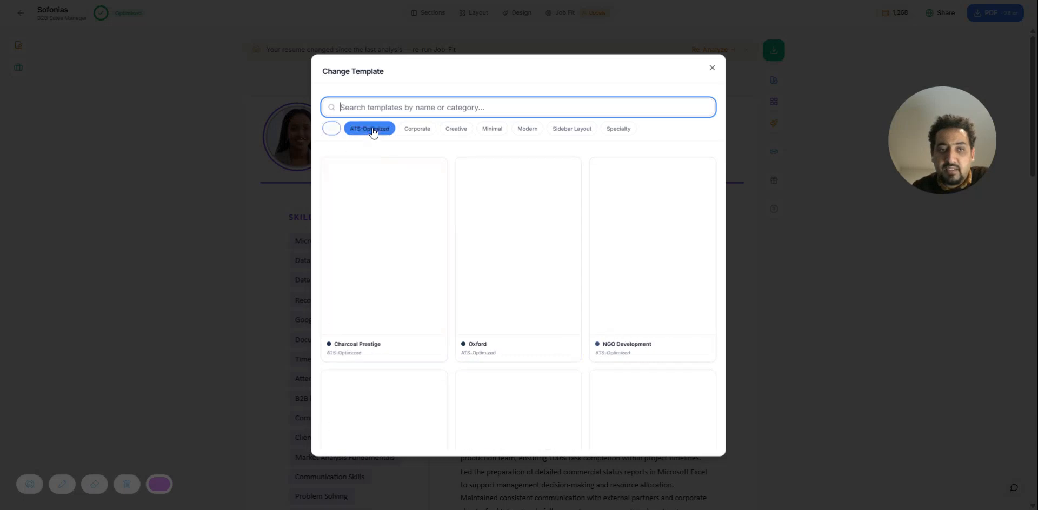
left_click(415, 133)
left_click(453, 133)
left_click(487, 133)
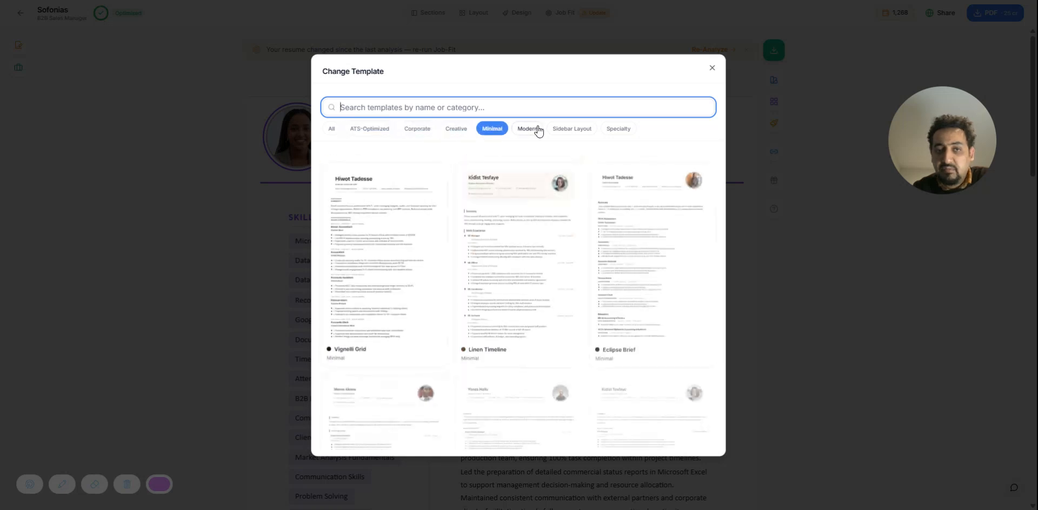
left_click(530, 132)
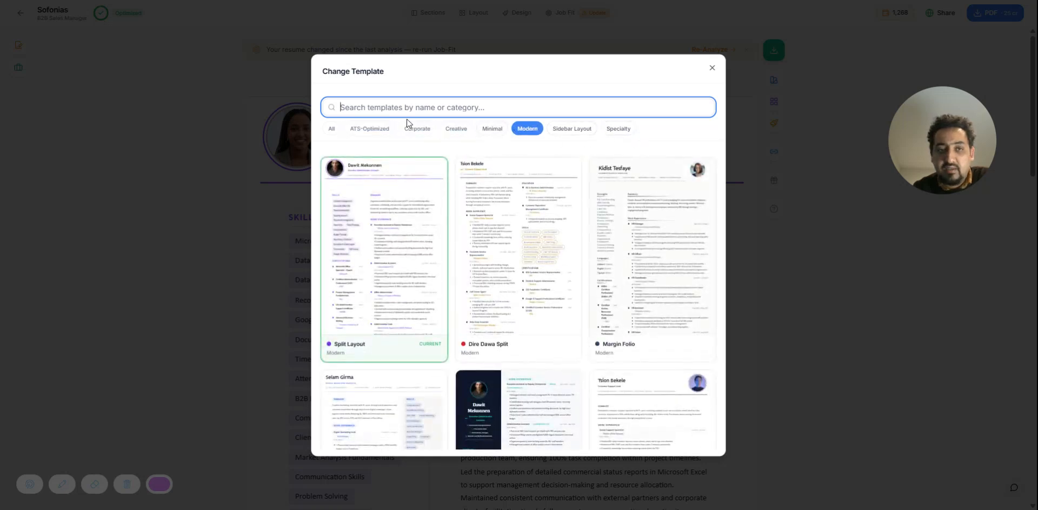
left_click(367, 130)
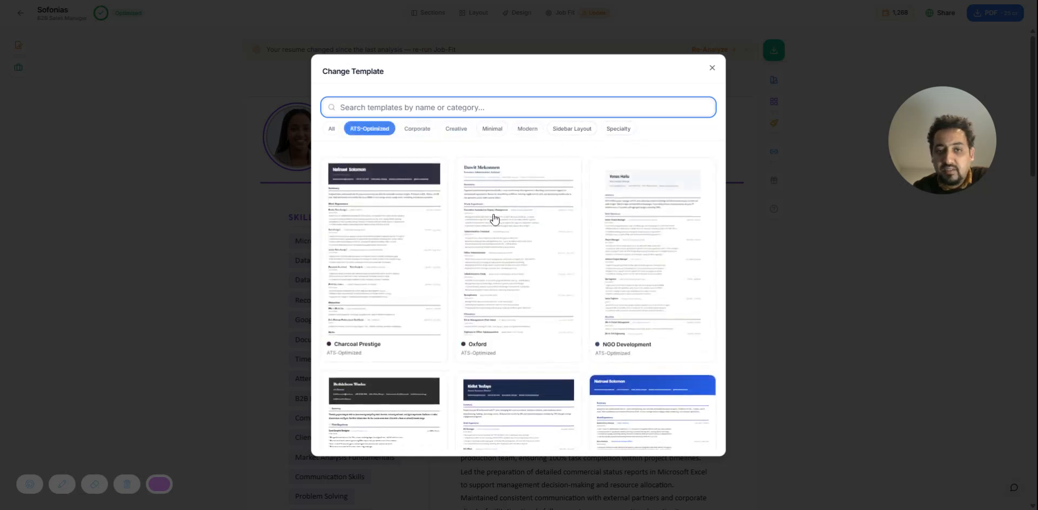
left_click(523, 236)
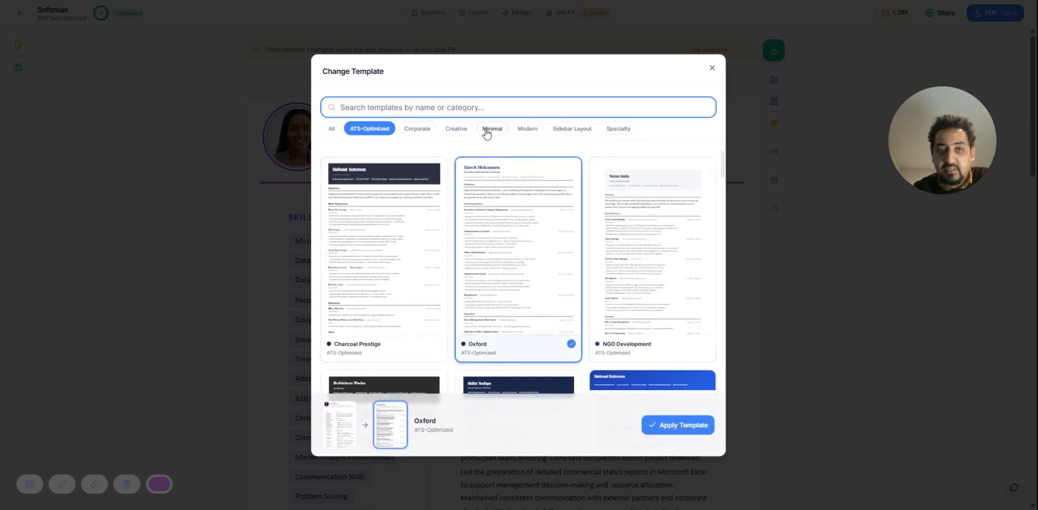
Apply the Calligraphy Ink template from the Modern category to the resume
left_click(527, 129)
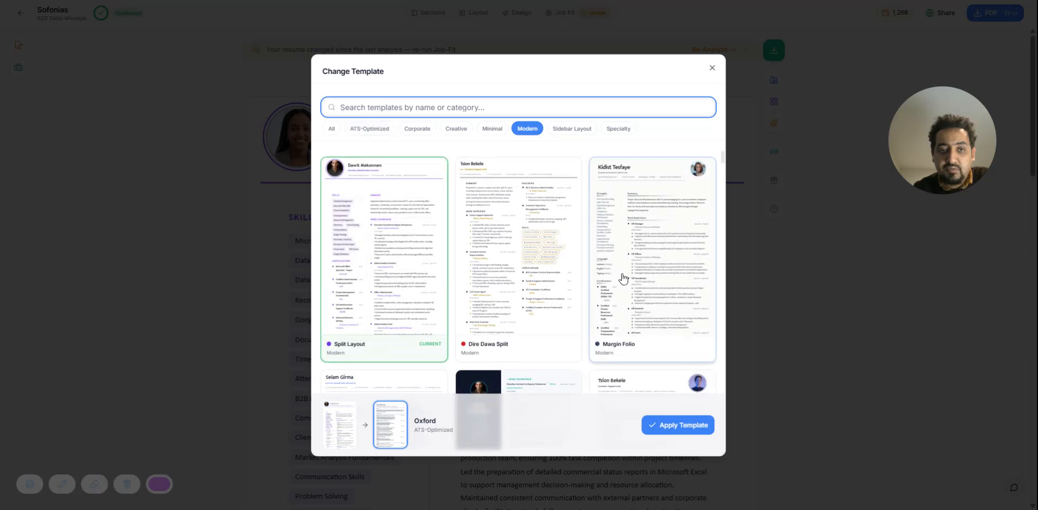
scroll(623, 278, "down", 3)
scroll(624, 277, "down", 3)
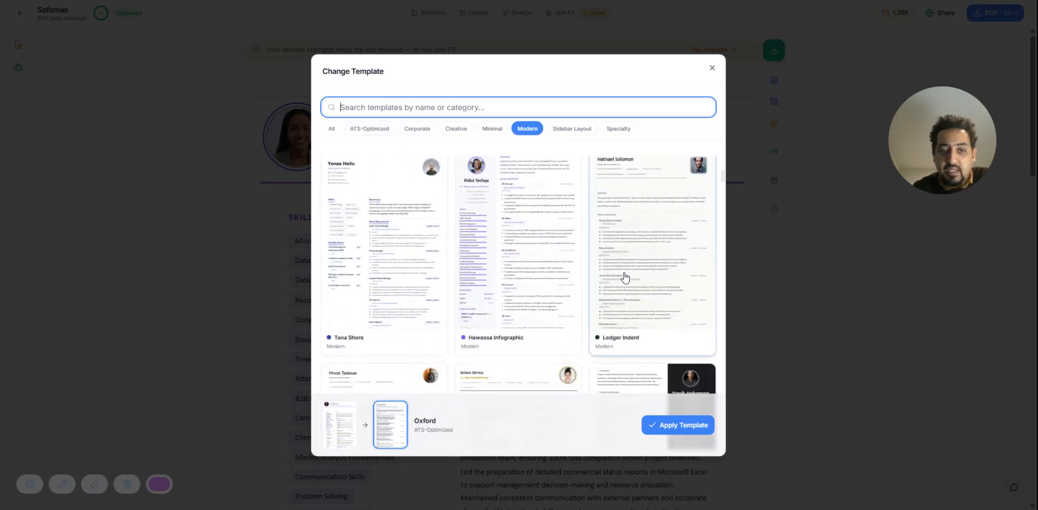
scroll(625, 277, "down", 10)
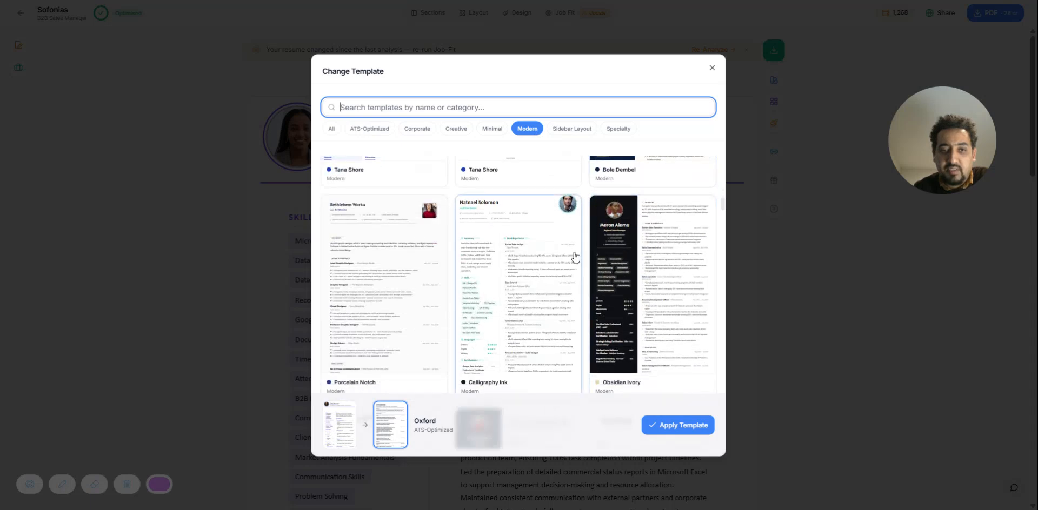
scroll(574, 259, "down", 3)
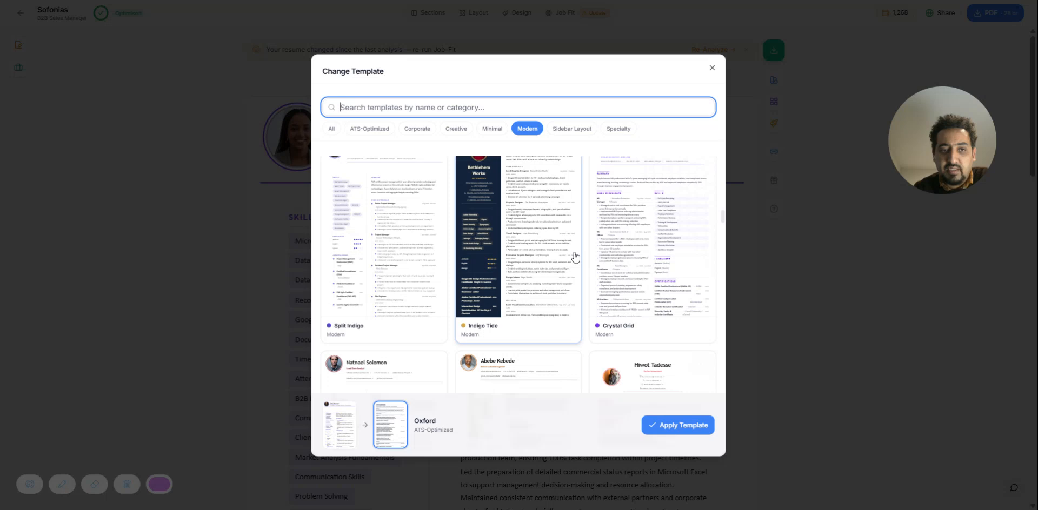
scroll(575, 257, "up", 3)
left_click(547, 241)
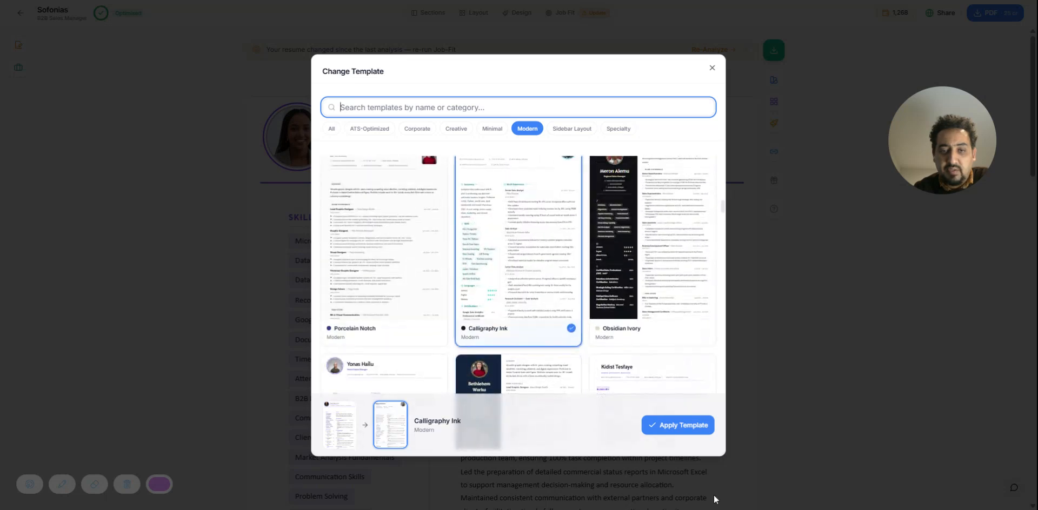
left_click(678, 425)
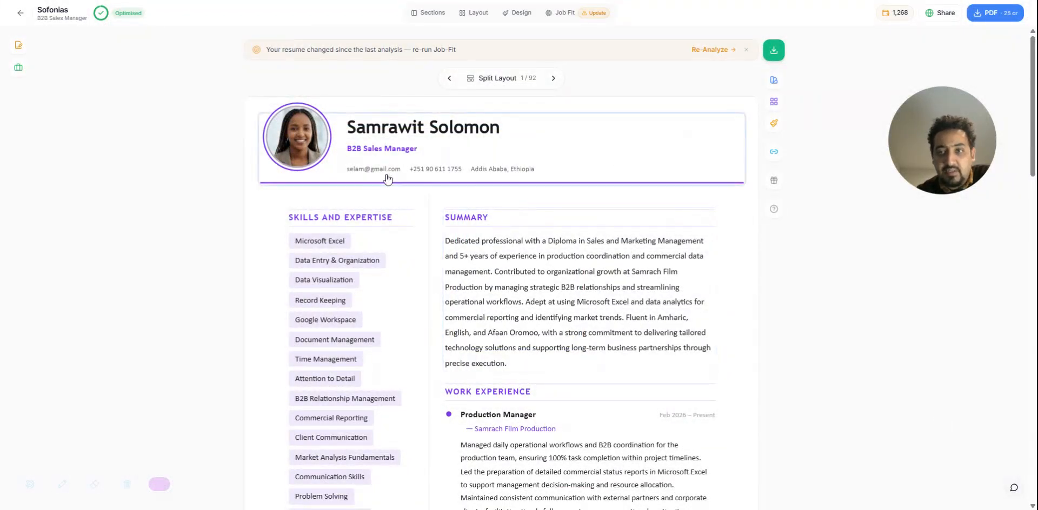
scroll(133, 246, "down", 15)
scroll(135, 241, "up", 5)
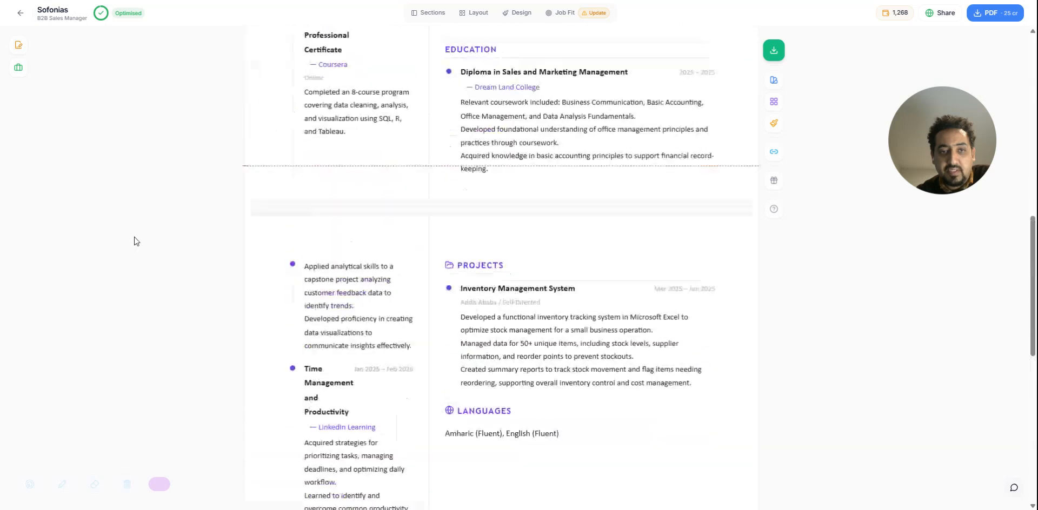
scroll(136, 241, "up", 10)
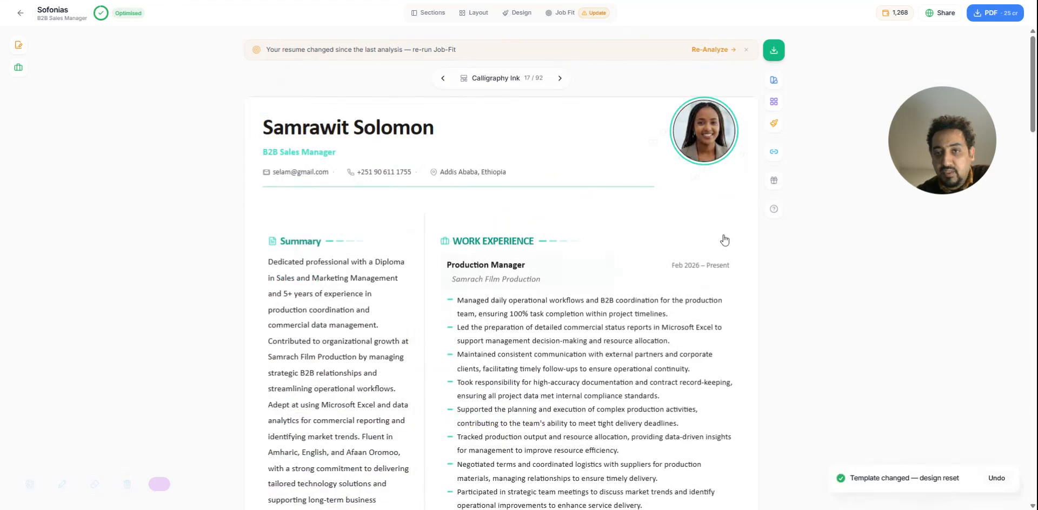
mouse_move(719, 120)
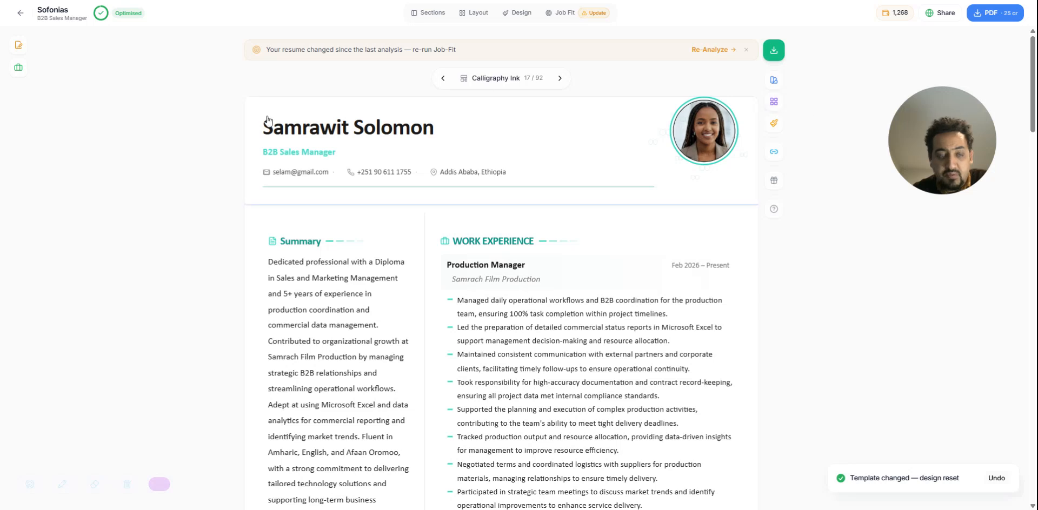
Increase the page's top margin slightly within Normal and its side margins slightly within Narrow, and close the layout settings
left_click(771, 104)
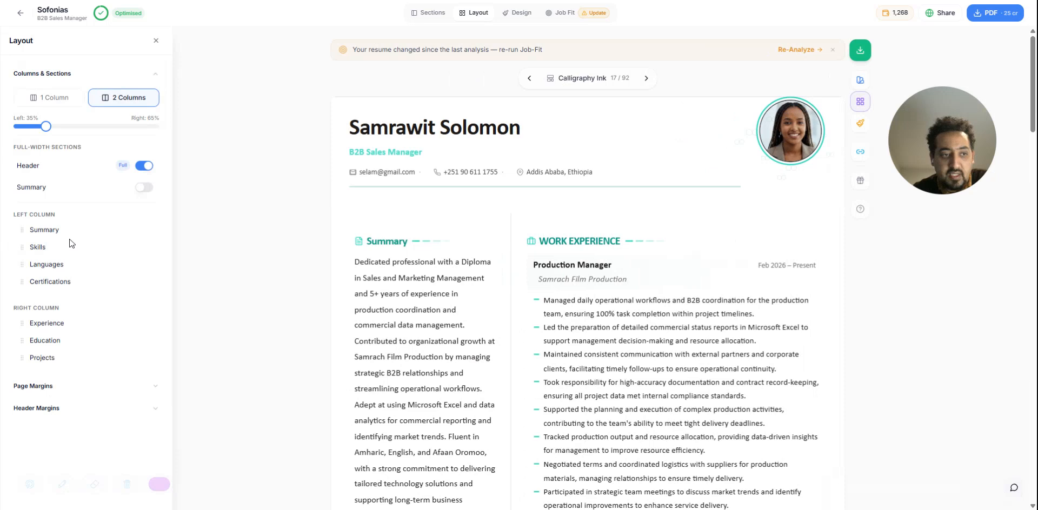
left_click(34, 386)
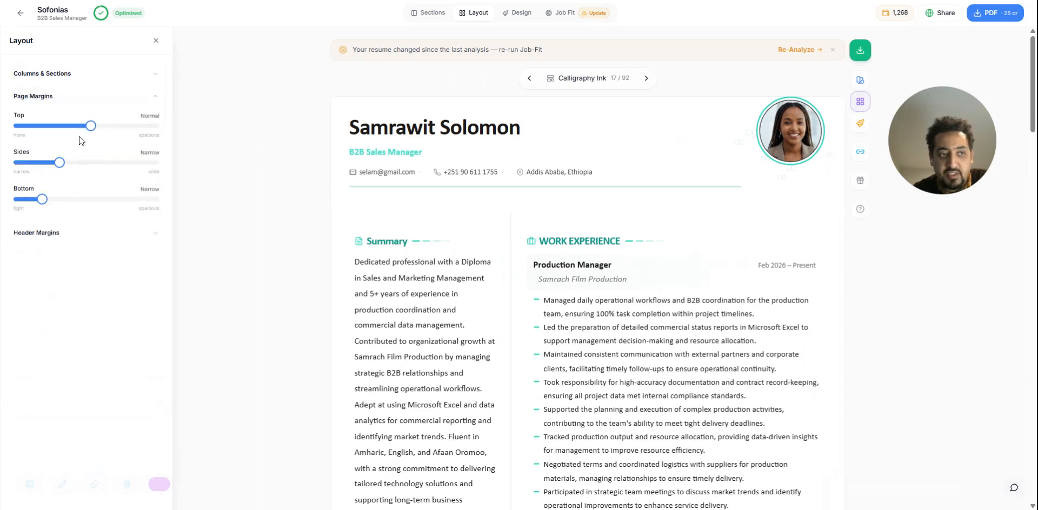
mouse_move(90, 128)
left_mouse_down()
mouse_move(119, 135)
mouse_move(86, 135)
mouse_move(103, 134)
left_mouse_up()
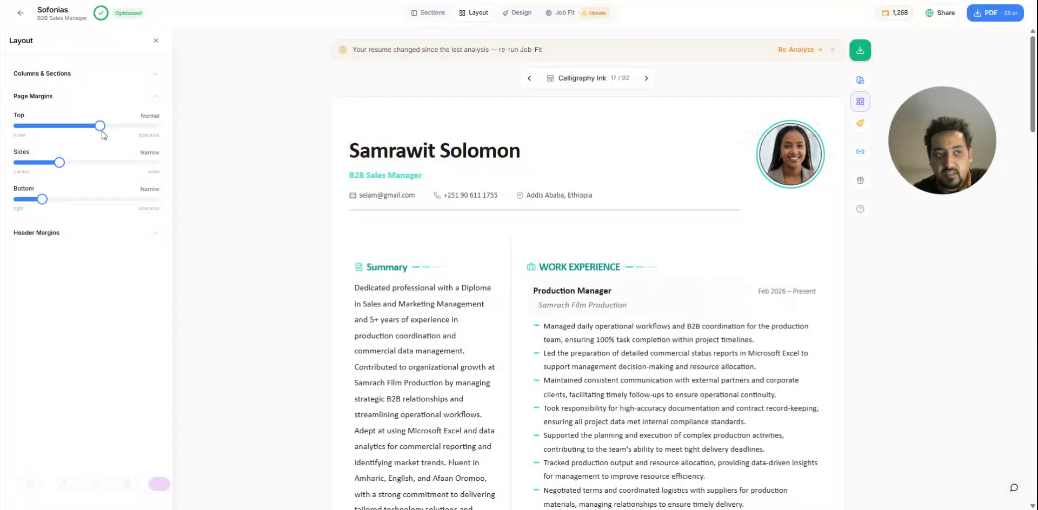
mouse_move(60, 162)
left_mouse_down()
mouse_move(46, 163)
mouse_move(72, 163)
left_mouse_up()
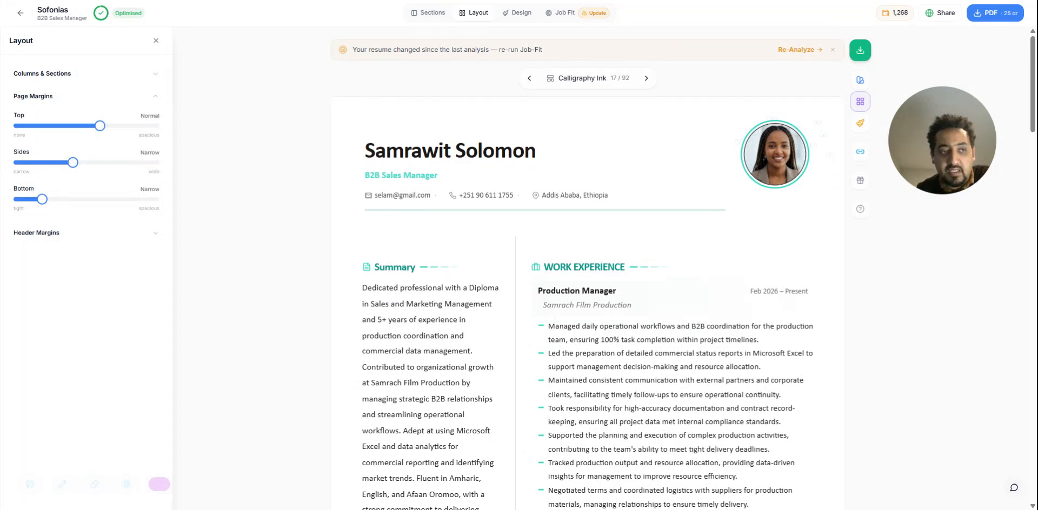
scroll(546, 169, "down", 10)
scroll(551, 169, "up", 10)
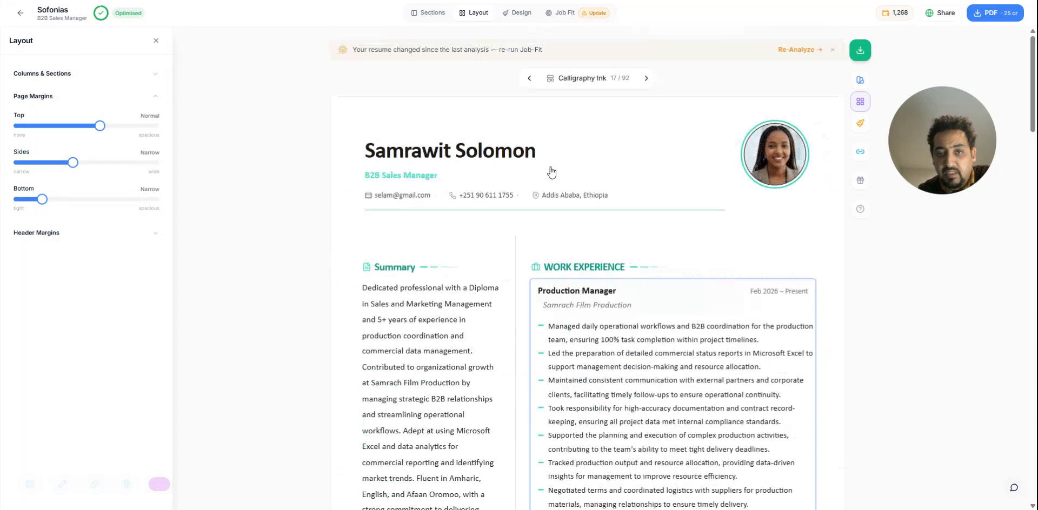
left_click(157, 43)
scroll(335, 337, "down", 2)
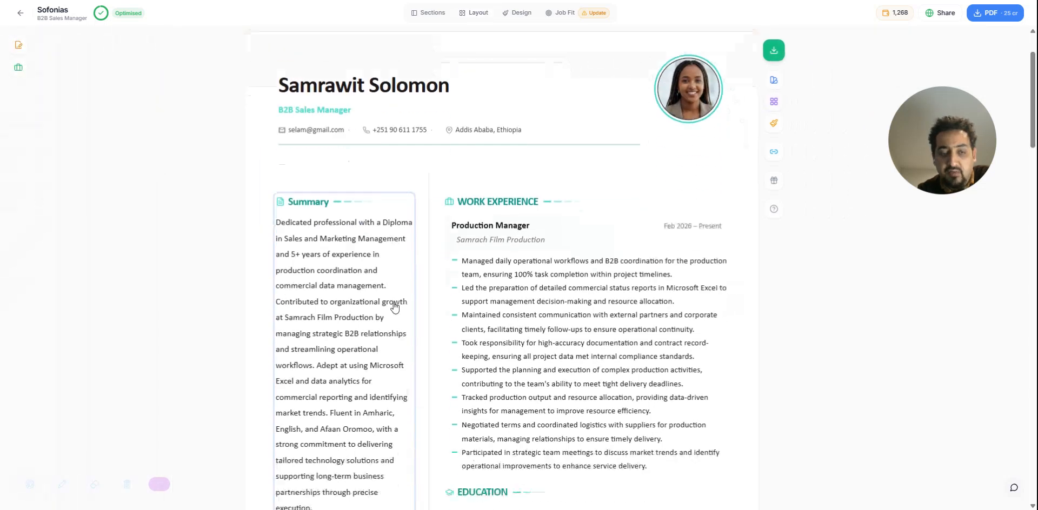
scroll(575, 251, "up", 2)
left_click(773, 82)
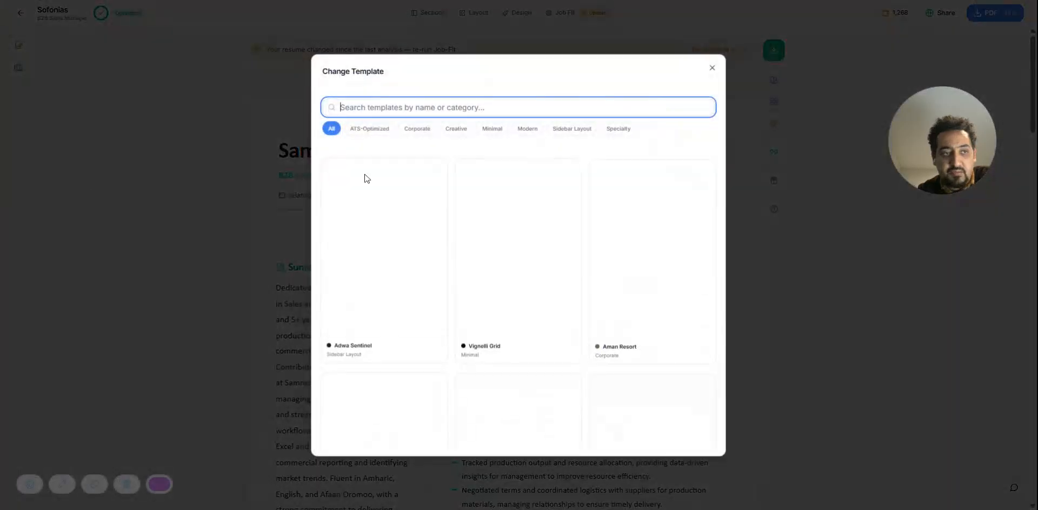
left_click(712, 68)
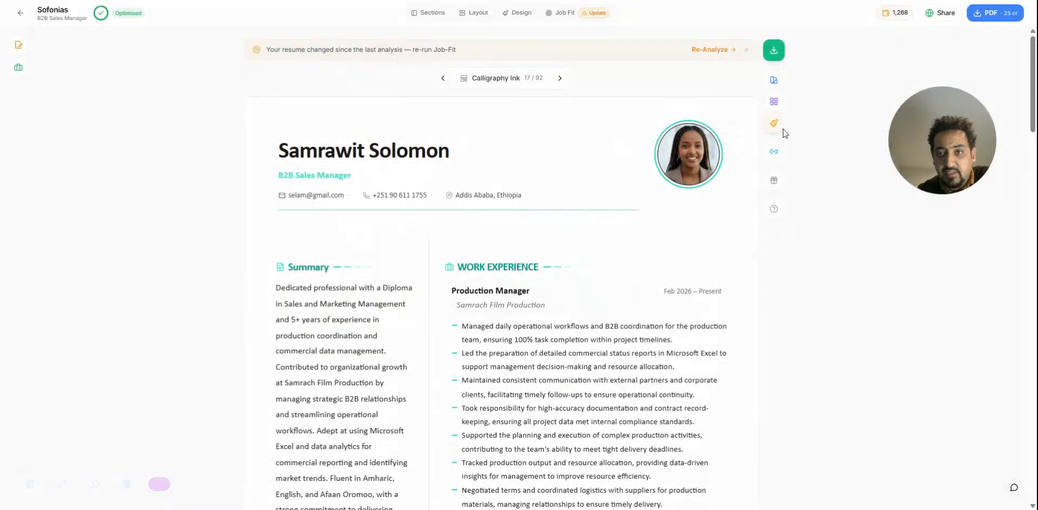
Try a slightly smaller body font size within X-Large, restore it and close the design settings
left_click(773, 125)
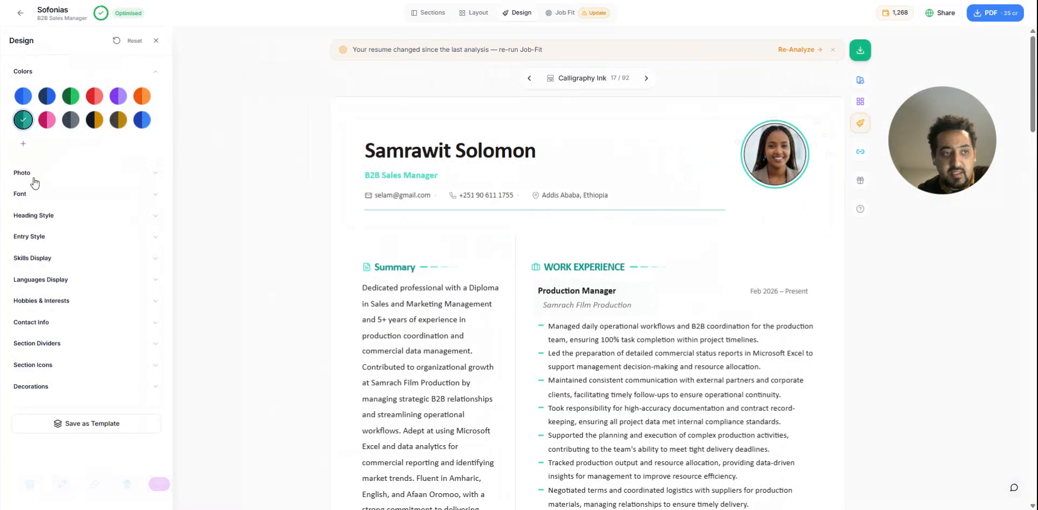
left_click(46, 195)
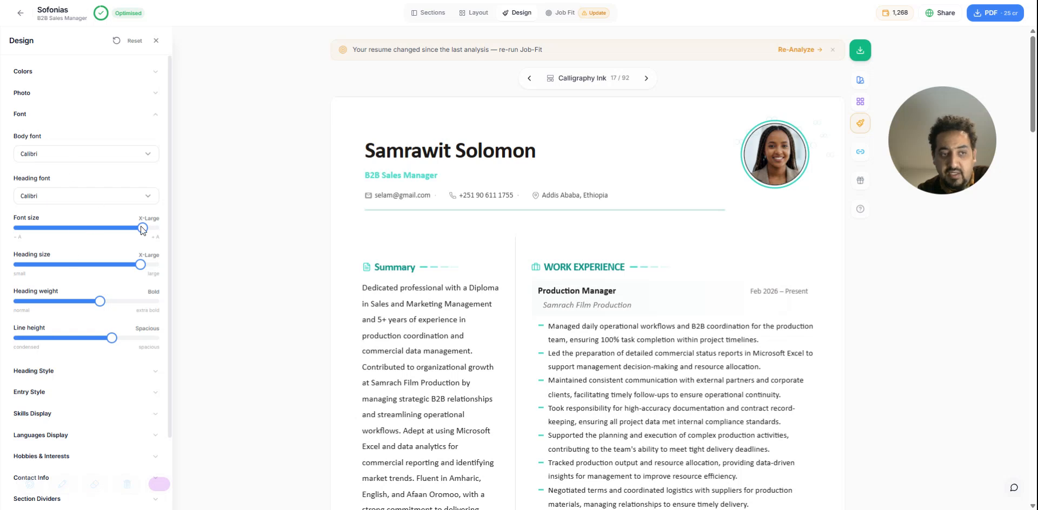
left_click_drag(142, 229, 138, 229)
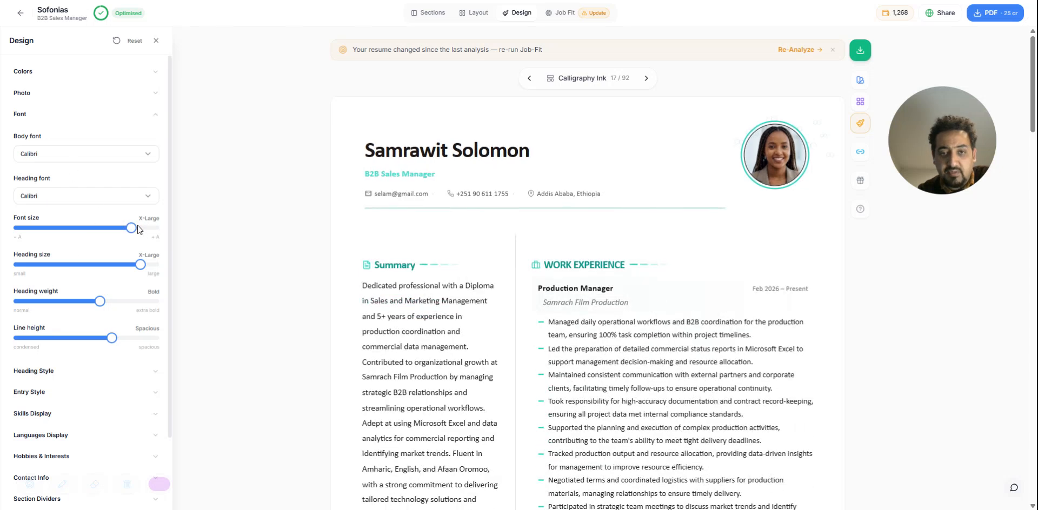
left_click(147, 228)
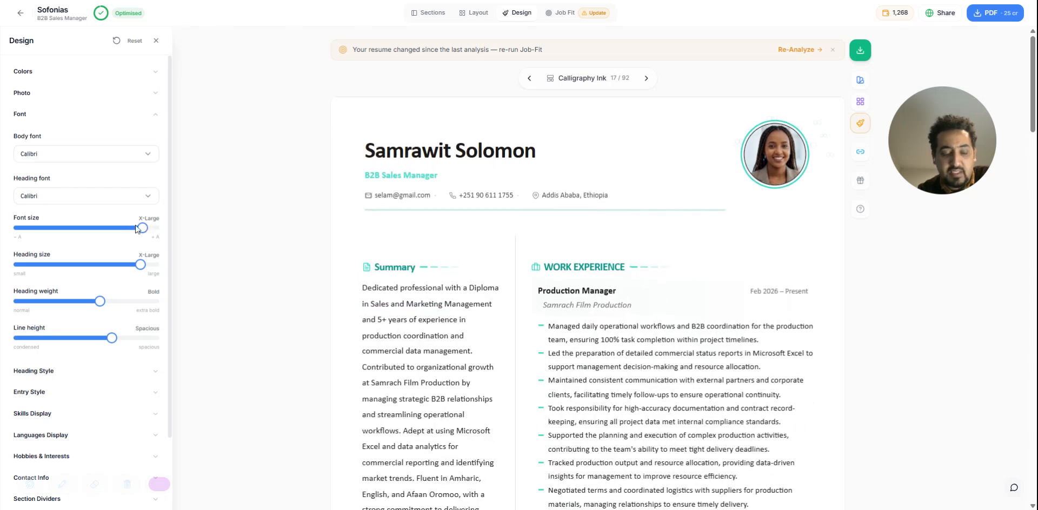
left_click(157, 41)
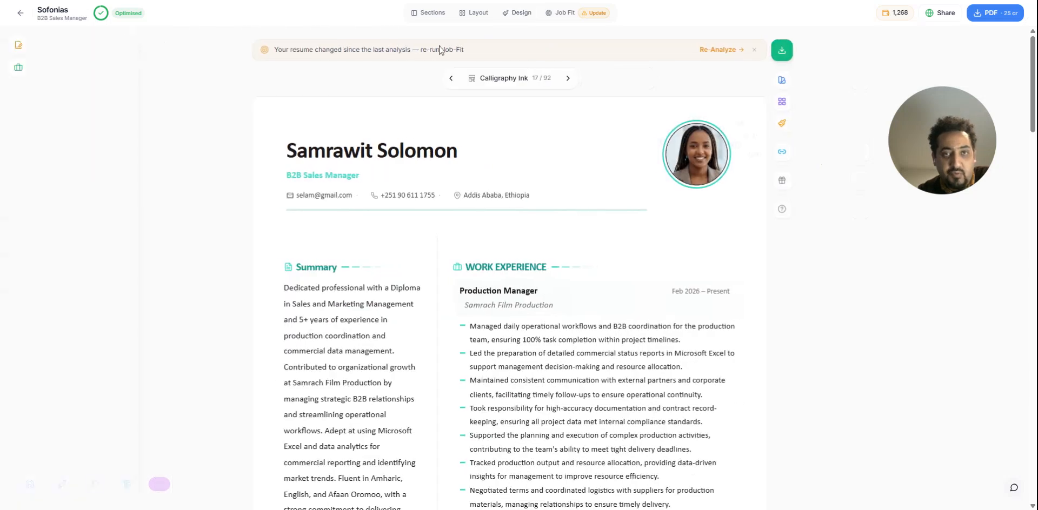
Switch the resume to the preceding template, Porcelain Notch, and look over its layout
left_click(497, 81)
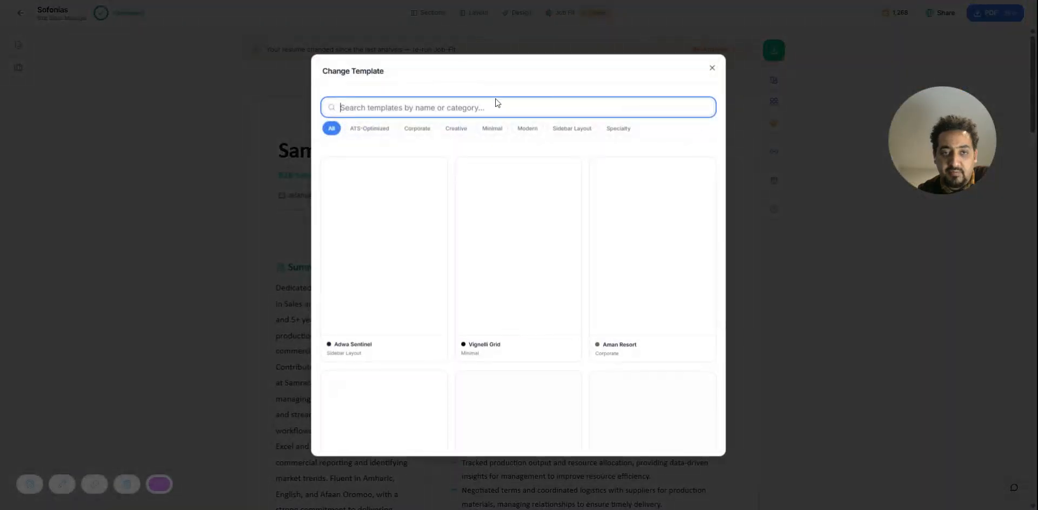
key("Escape")
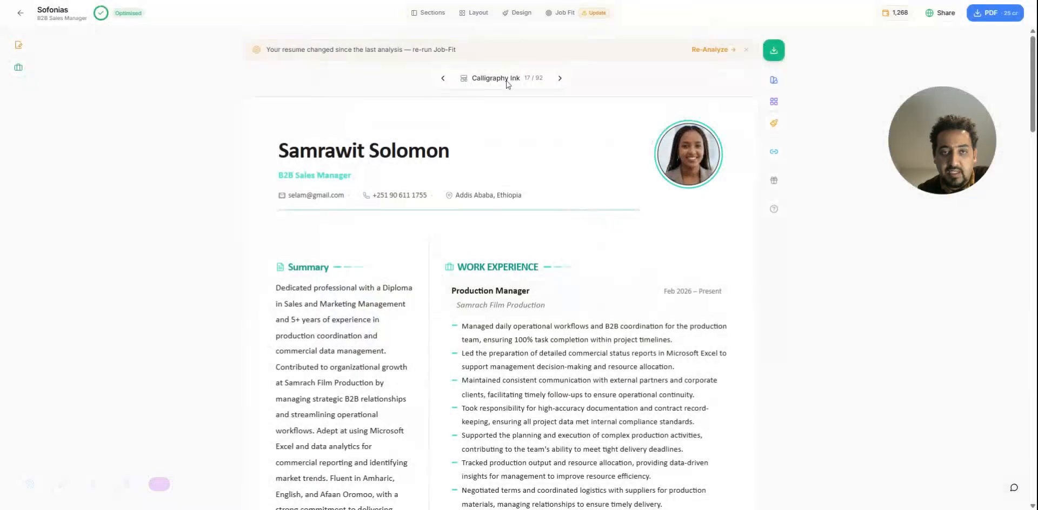
left_click(450, 81)
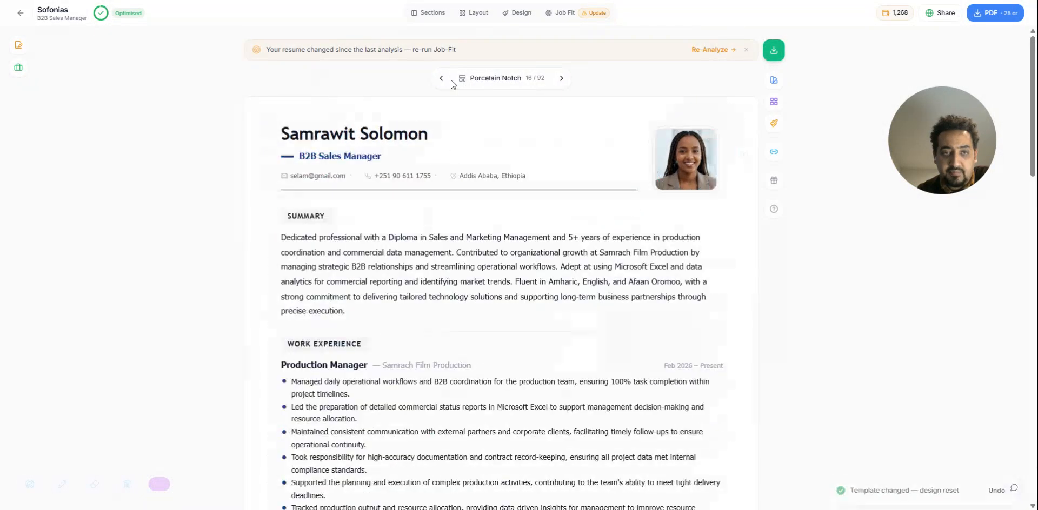
scroll(545, 169, "down", 15)
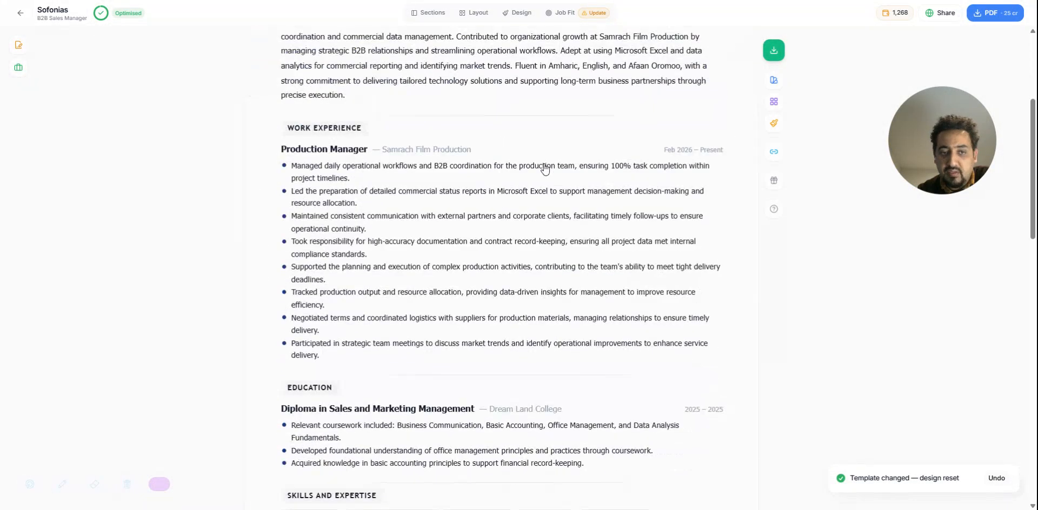
scroll(546, 170, "up", 15)
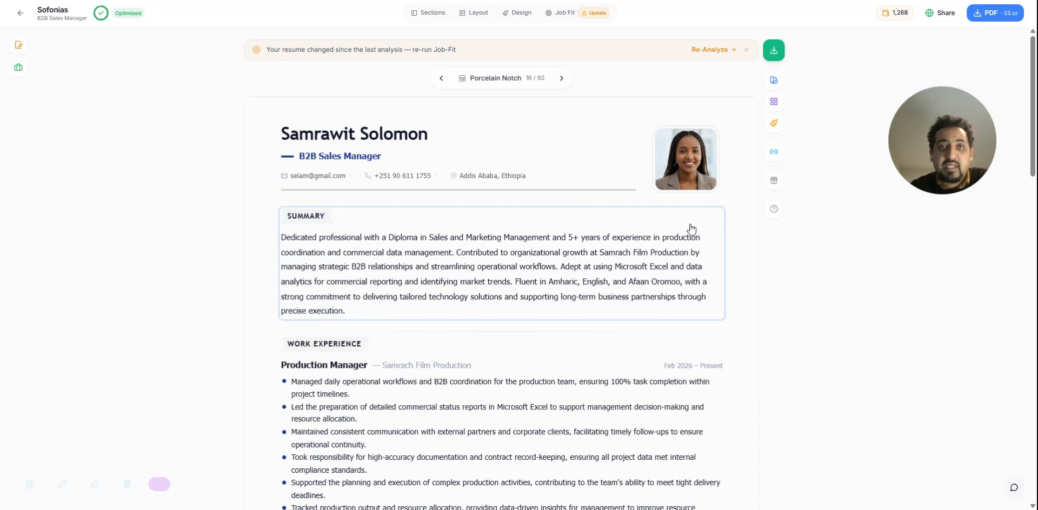
Check the resume's Job Fit analysis, return to the resumes list and remove the job linked to the B2B Sales Manager resume
left_click(564, 15)
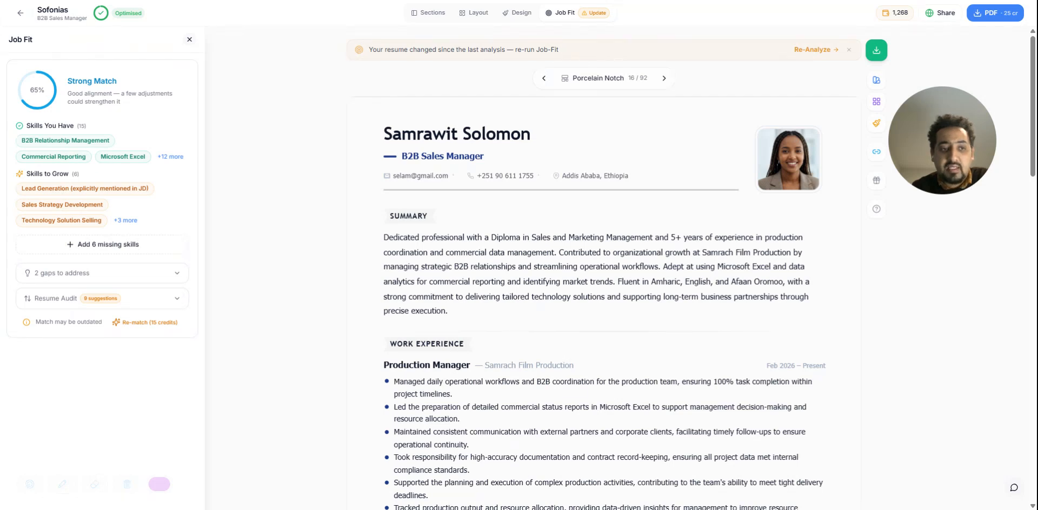
left_click(189, 40)
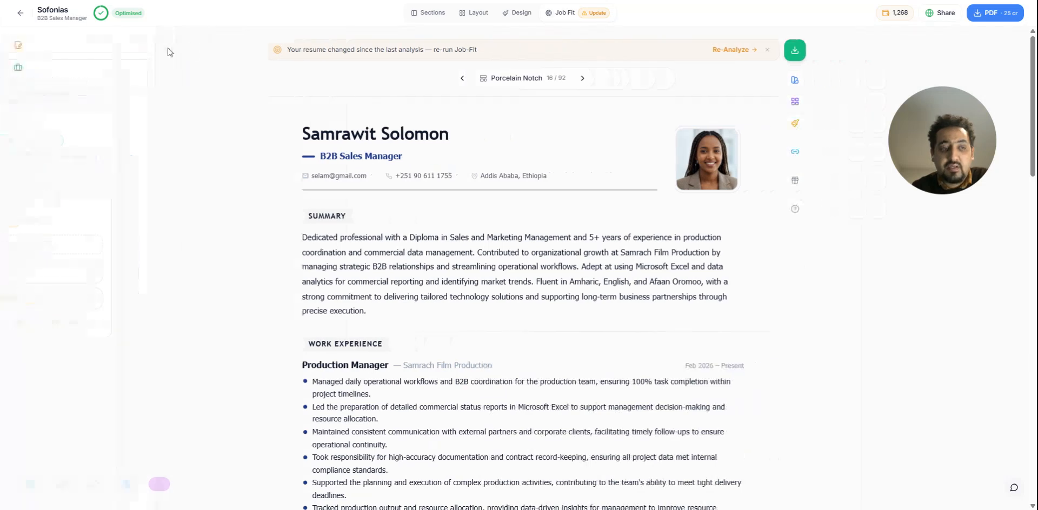
left_click(16, 7)
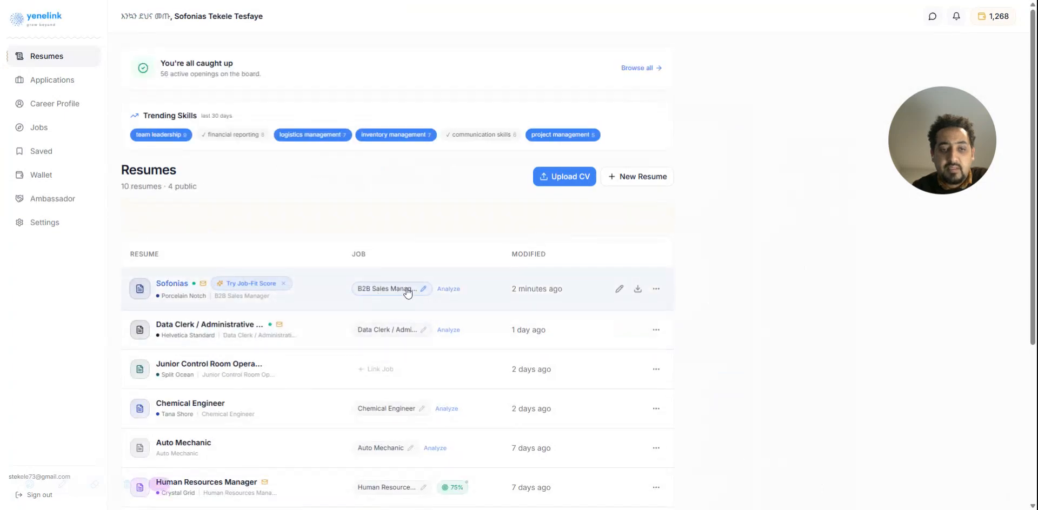
left_click(425, 290)
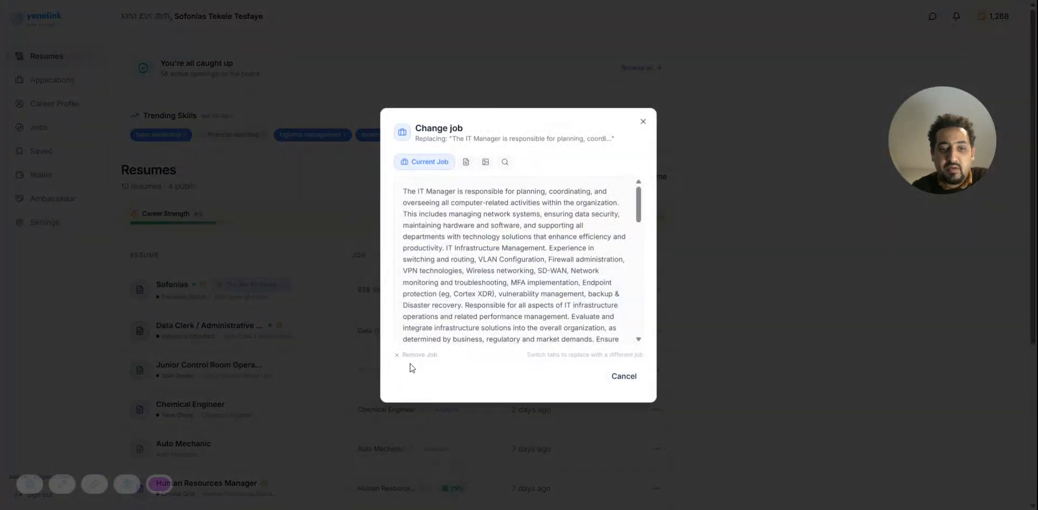
left_click(419, 355)
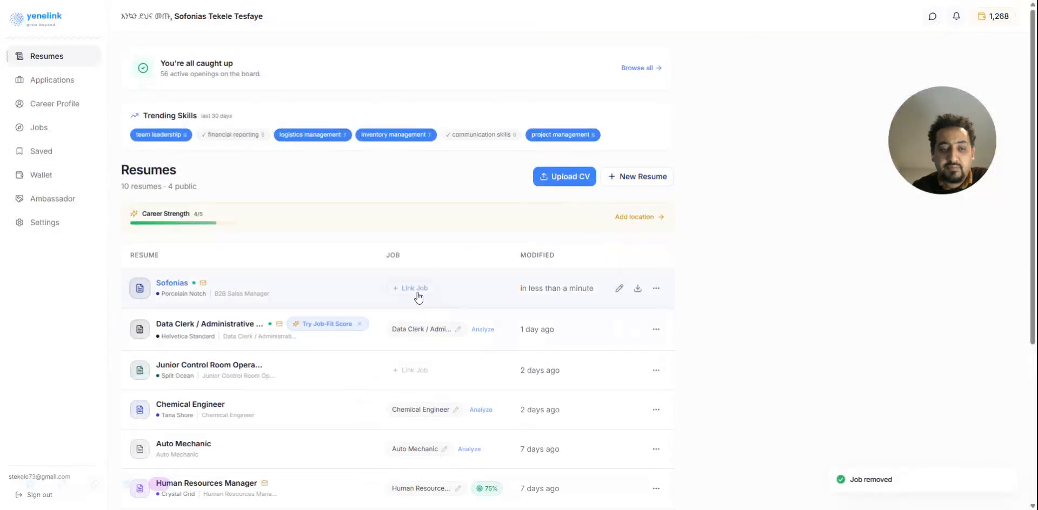
Reopen the B2B Sales Manager resume and start adding a job description for its Job Fit score
left_click(265, 290)
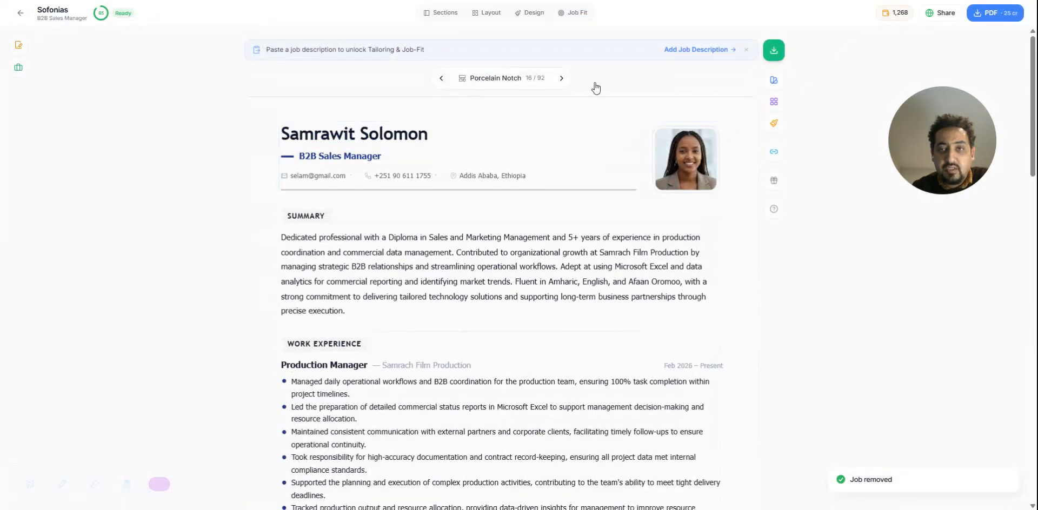
scroll(270, 224, "down", 3)
scroll(468, 218, "up", 1)
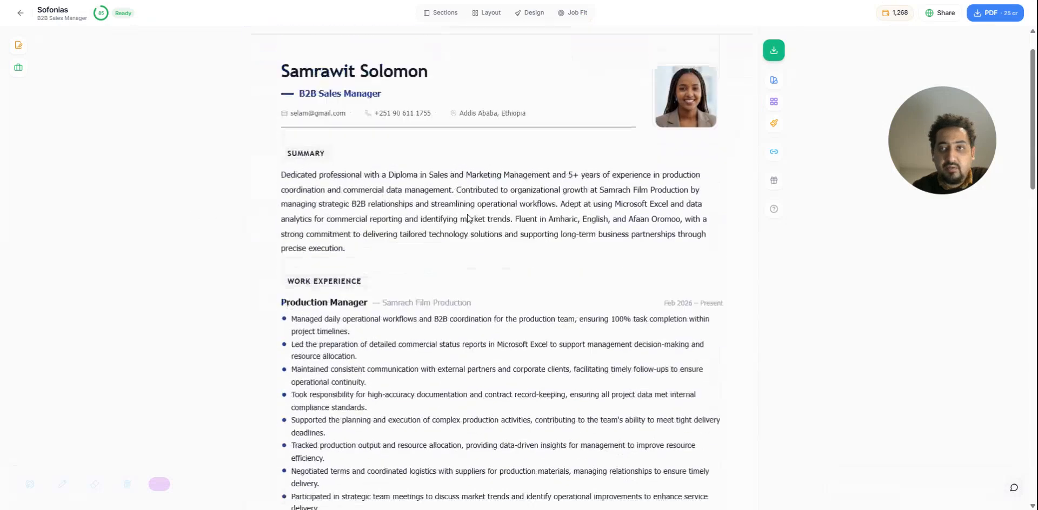
scroll(468, 219, "up", 1)
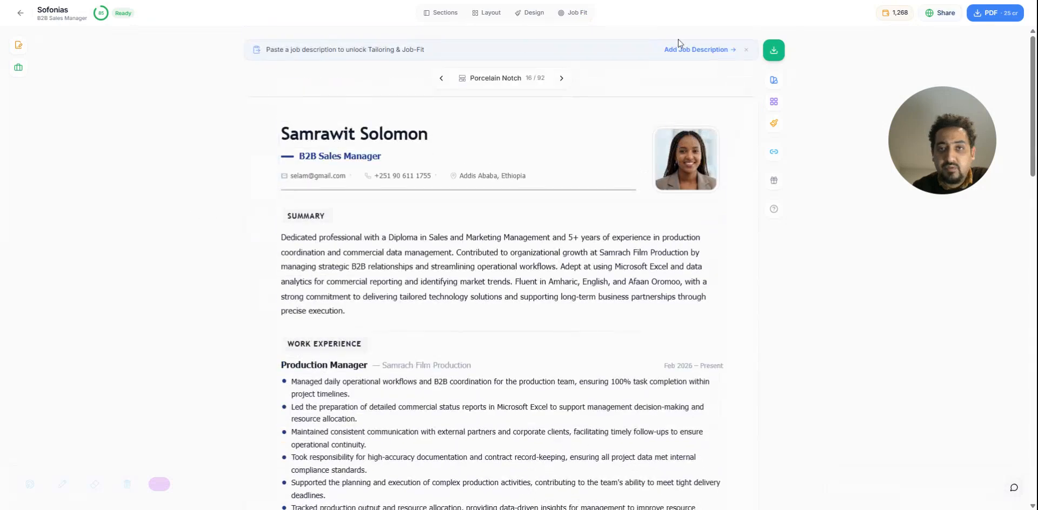
left_click(576, 15)
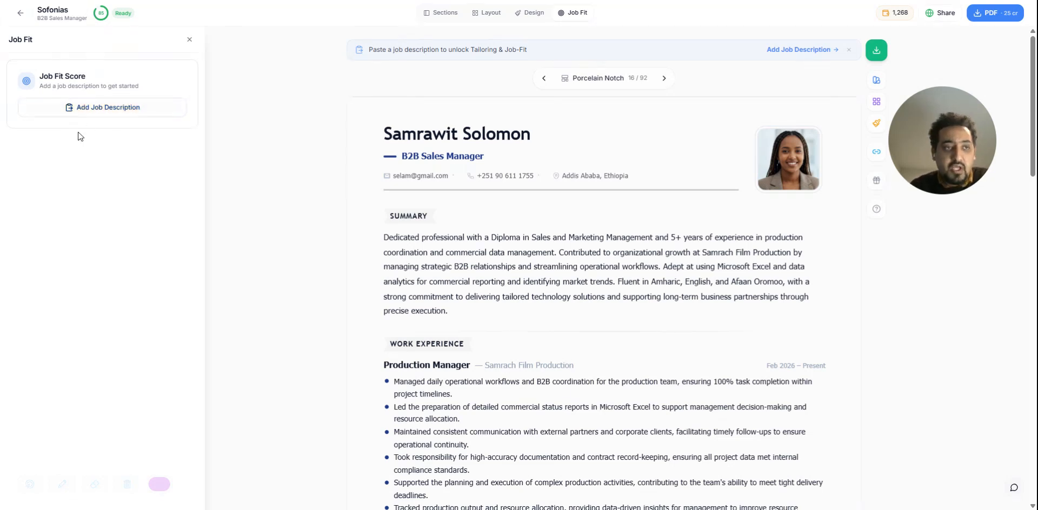
left_click(133, 116)
left_click_drag(911, 145, 324, 243)
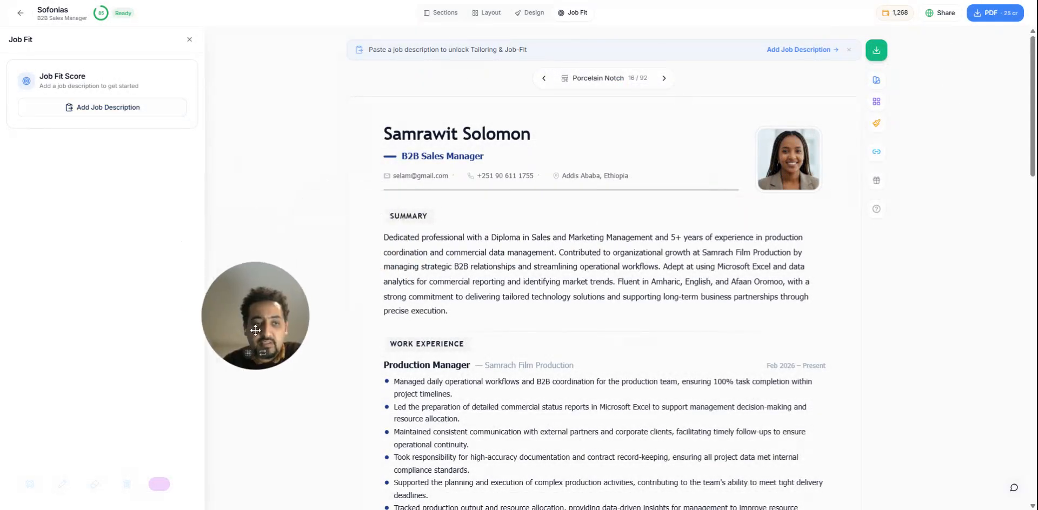
left_click(82, 120)
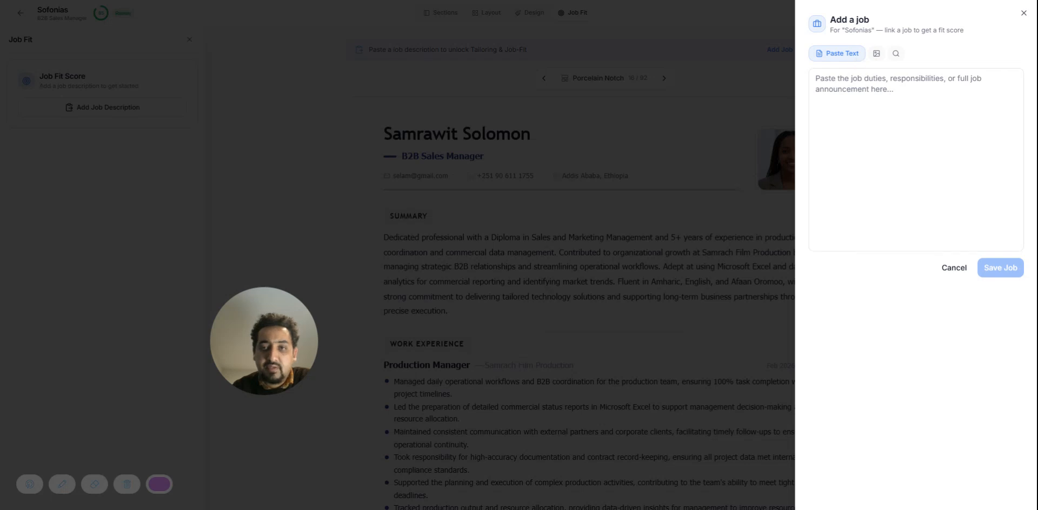
Look through the ways to add a job, link the listed Sales and Marketing Manager job to the resume and dismiss the confirmation
left_click(876, 54)
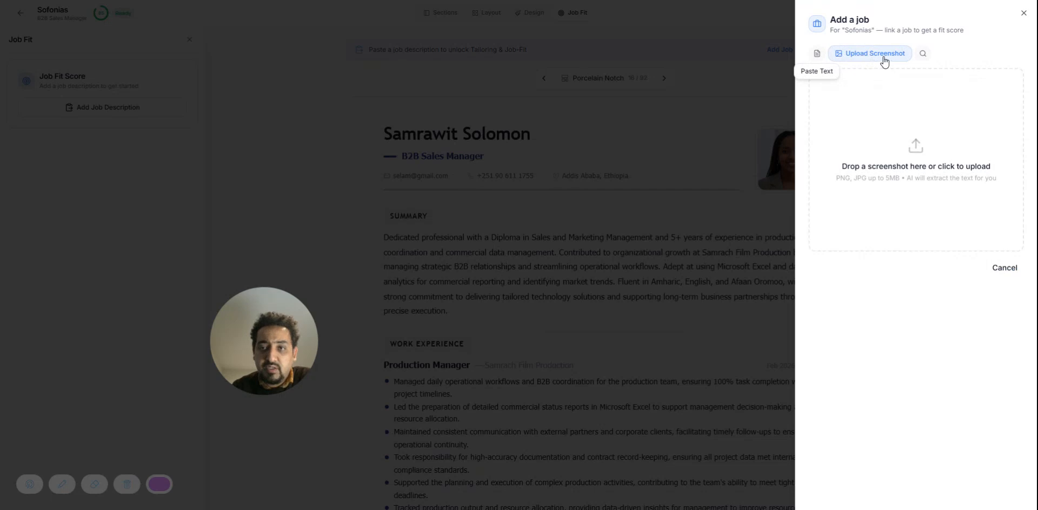
left_click(922, 59)
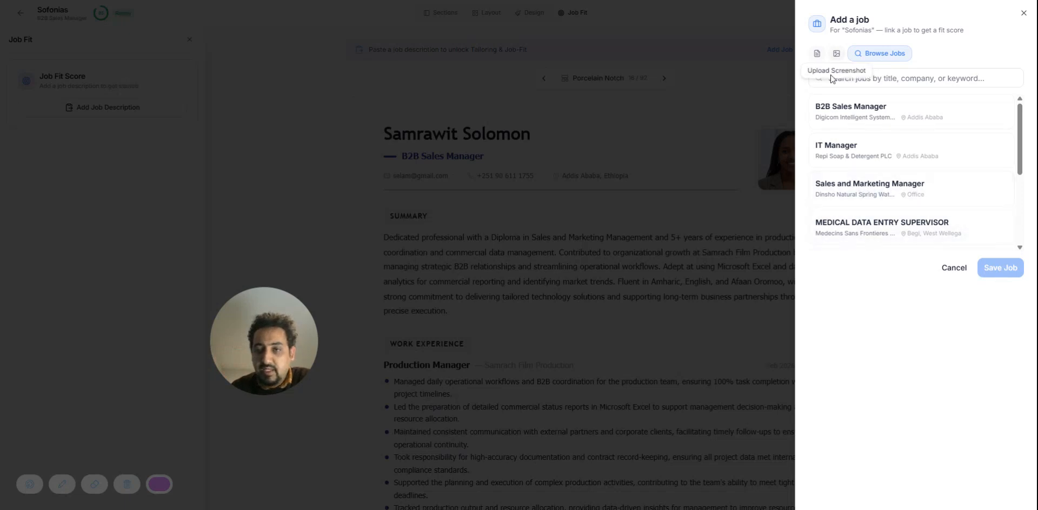
left_click(816, 54)
left_click(893, 63)
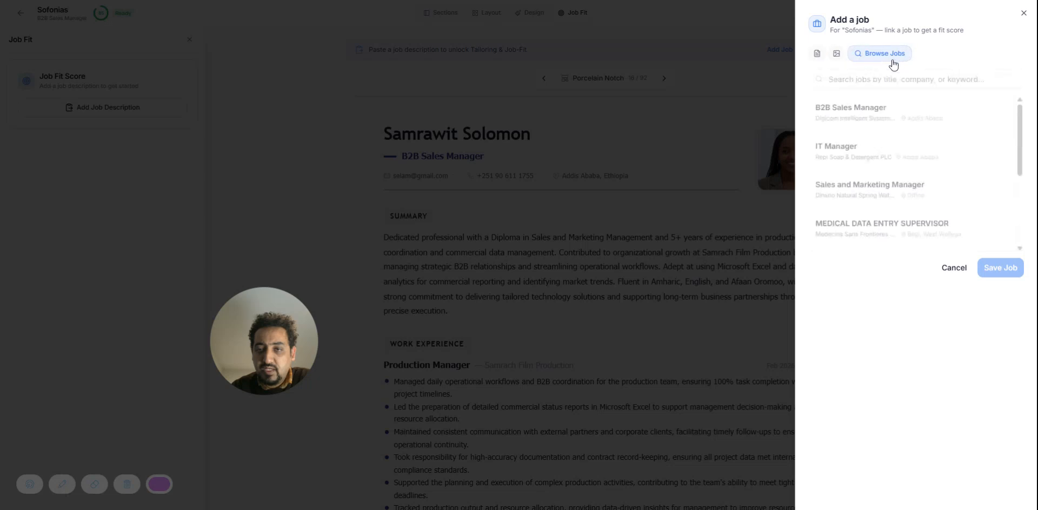
left_click(860, 194)
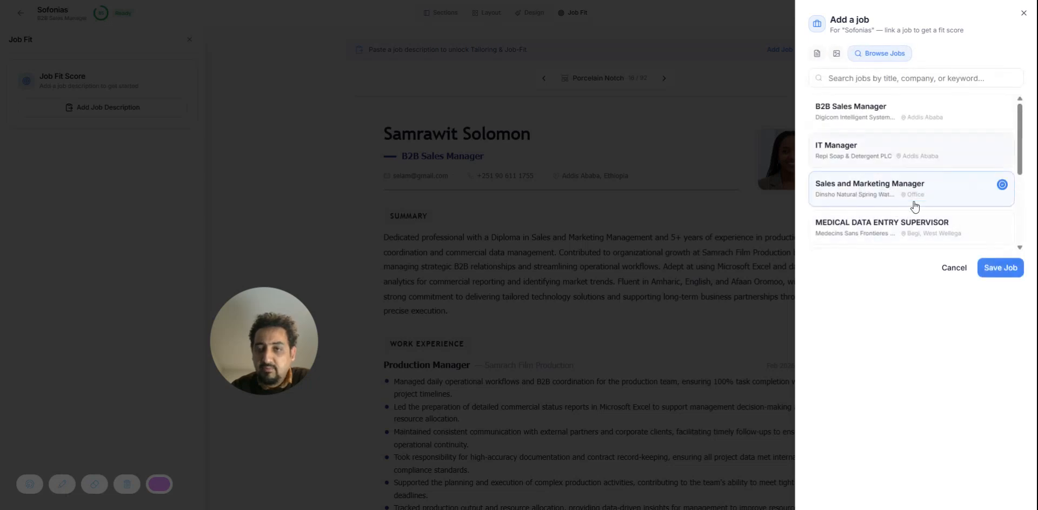
left_click(996, 274)
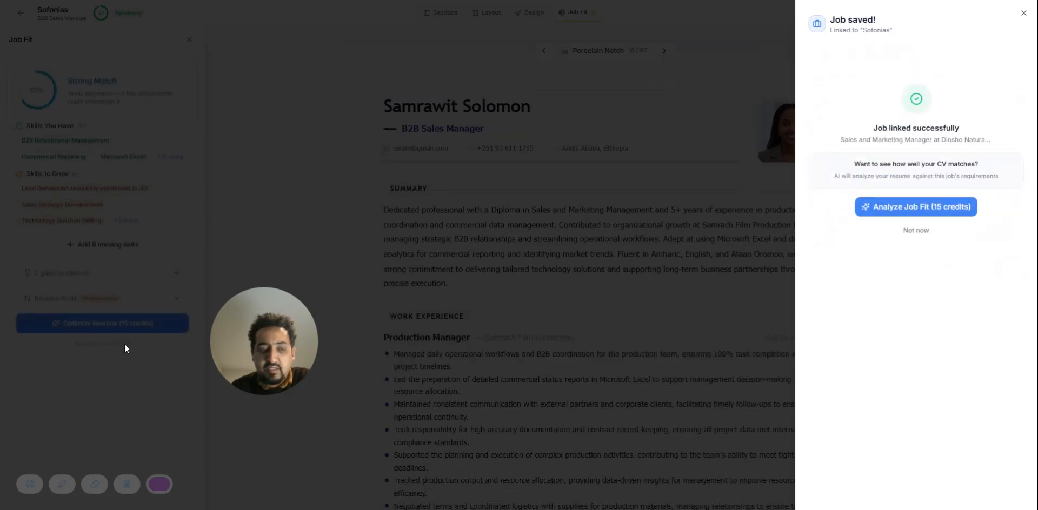
left_click(126, 349)
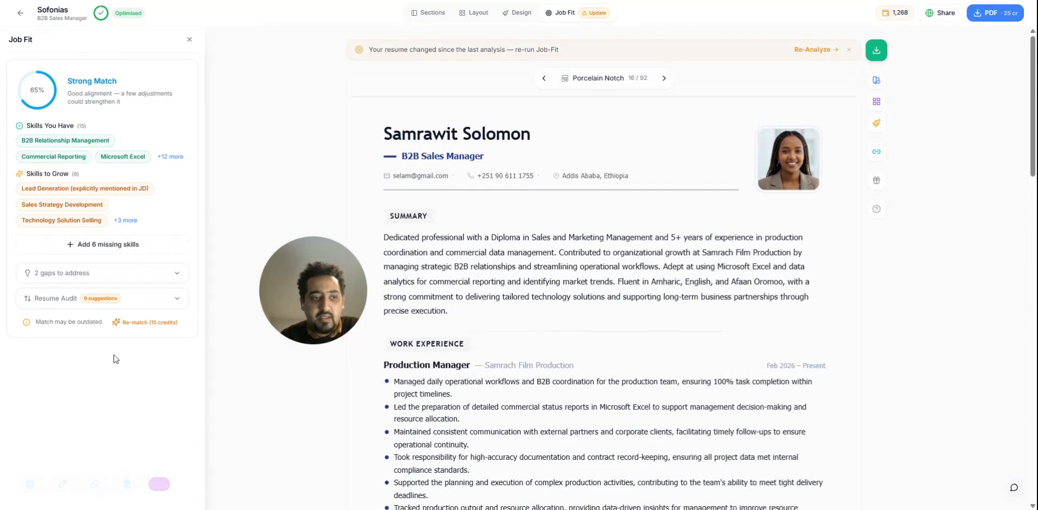
Re-run the job match for 15 credits and expand the full lists of skills held and skills to grow
left_click(154, 322)
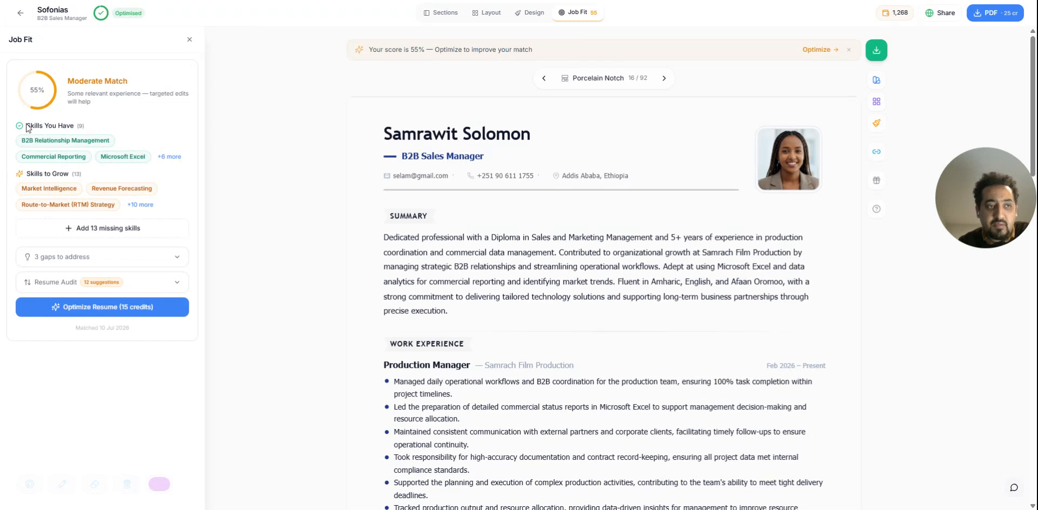
left_click(170, 157)
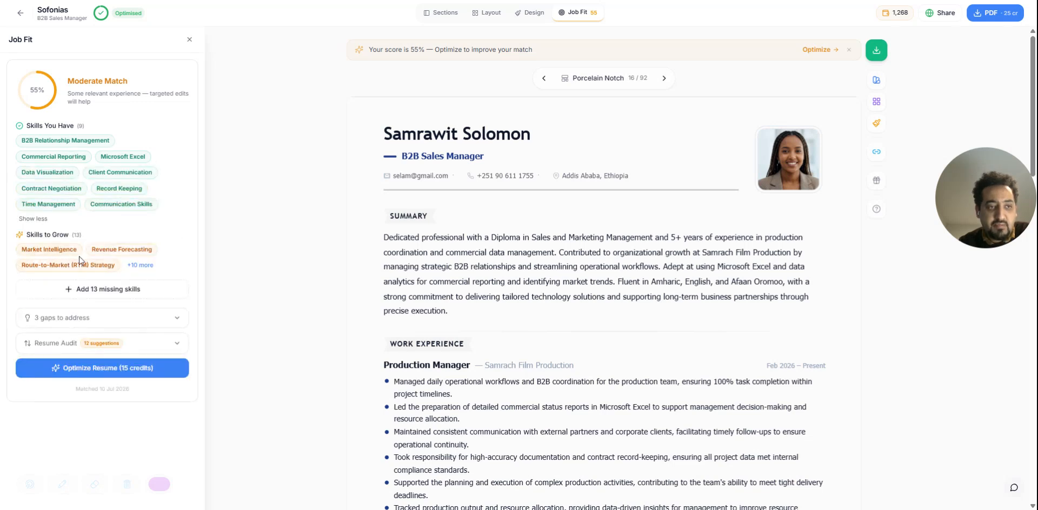
left_click(140, 265)
scroll(183, 252, "down", 1)
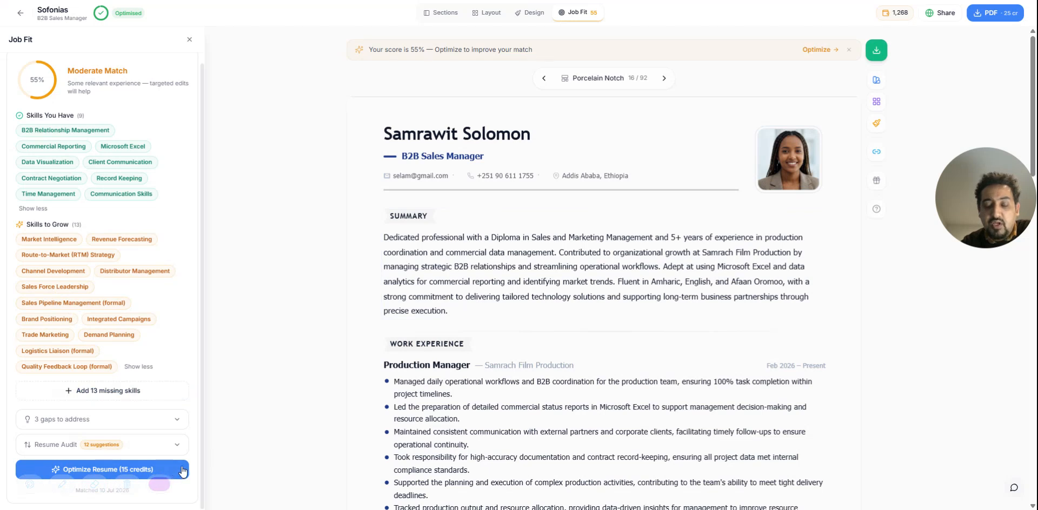
Run the 15-credit resume optimization for the linked job and look over the resume while it processes
left_click(130, 471)
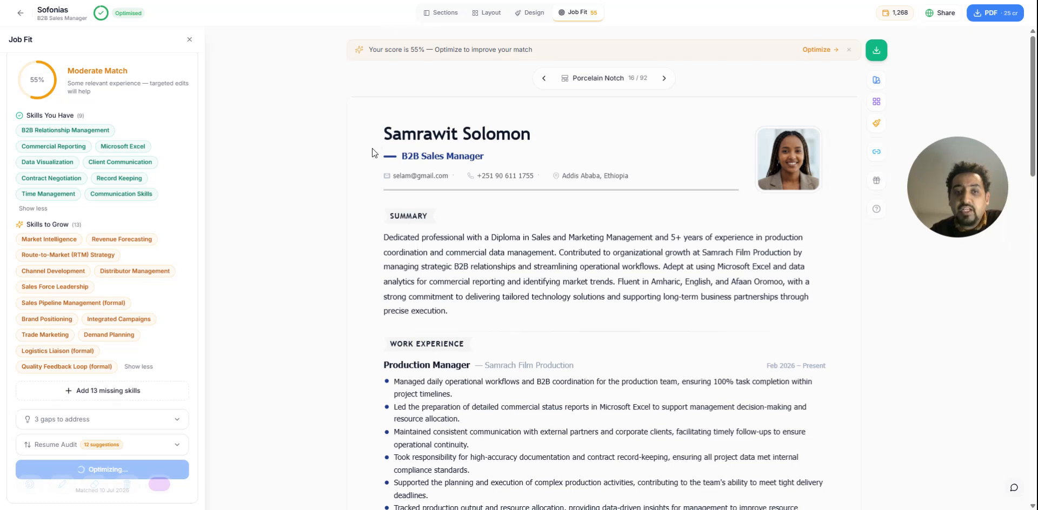
scroll(489, 265, "down", 5)
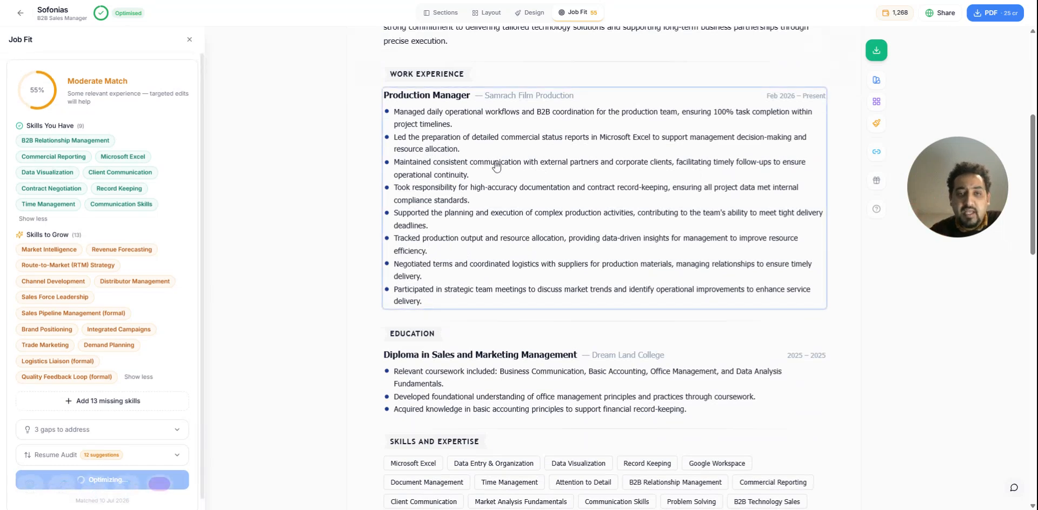
scroll(518, 173, "up", 5)
scroll(539, 172, "down", 2)
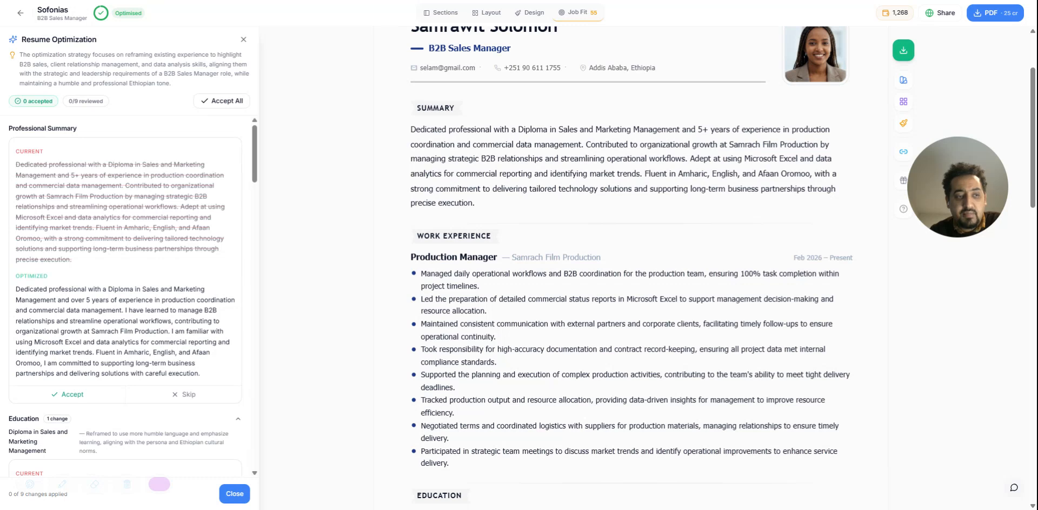
Compare the current and optimized Professional Summary and accept the optimized version
scroll(77, 293, "down", 2)
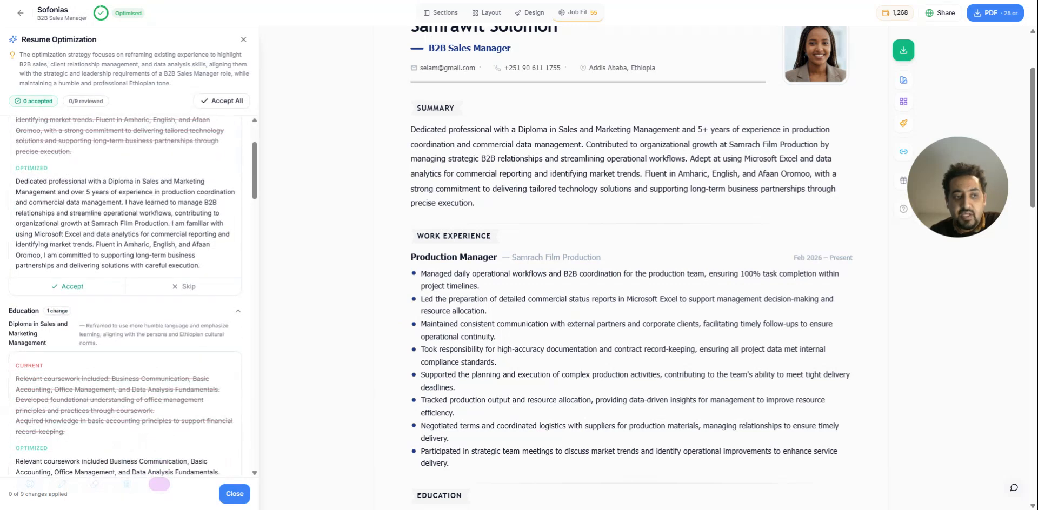
scroll(60, 194, "up", 2)
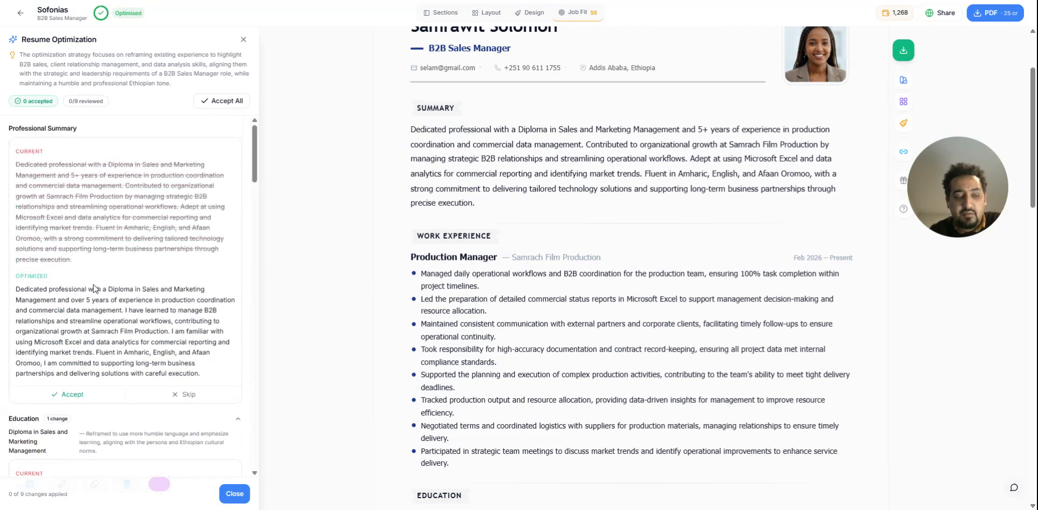
scroll(91, 289, "down", 2)
scroll(81, 295, "up", 2)
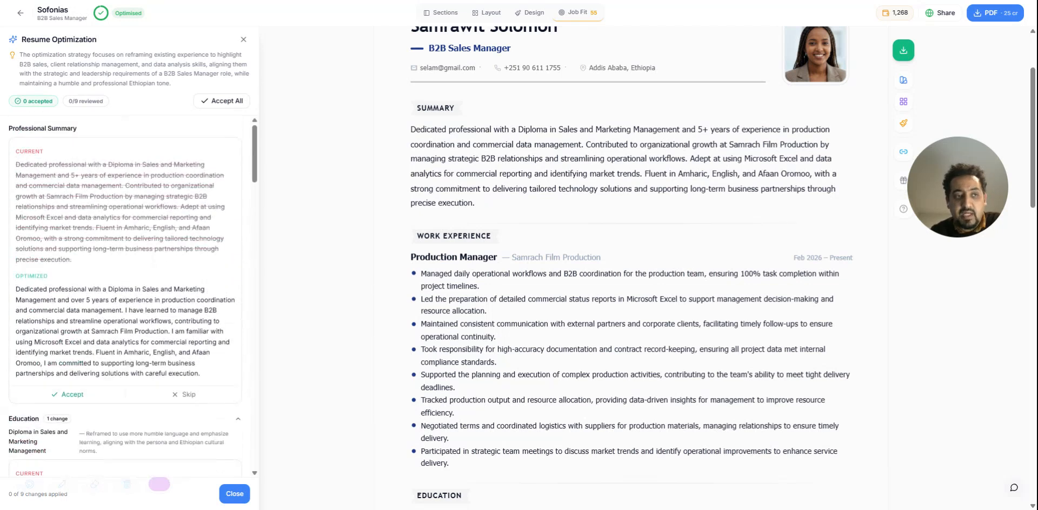
scroll(67, 174, "down", 2)
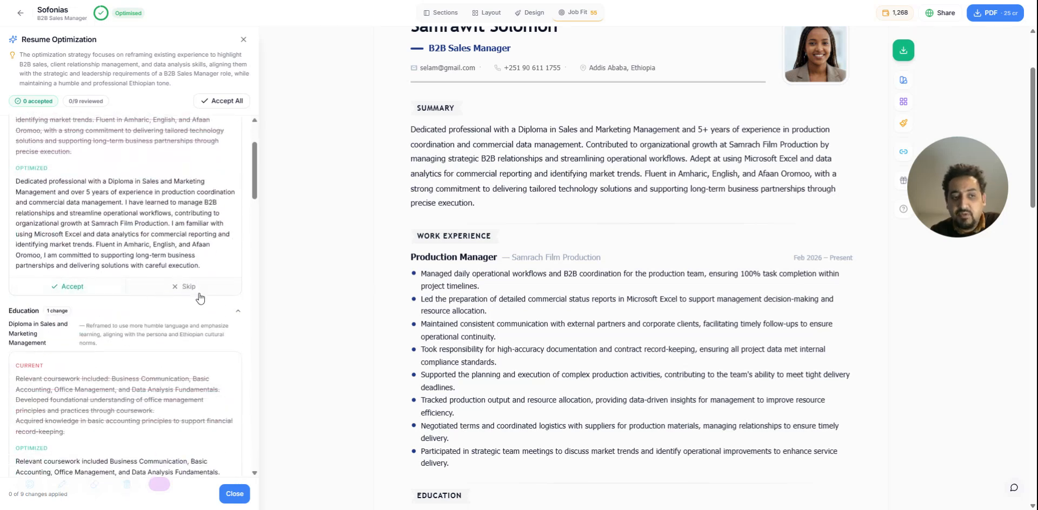
left_click(61, 292)
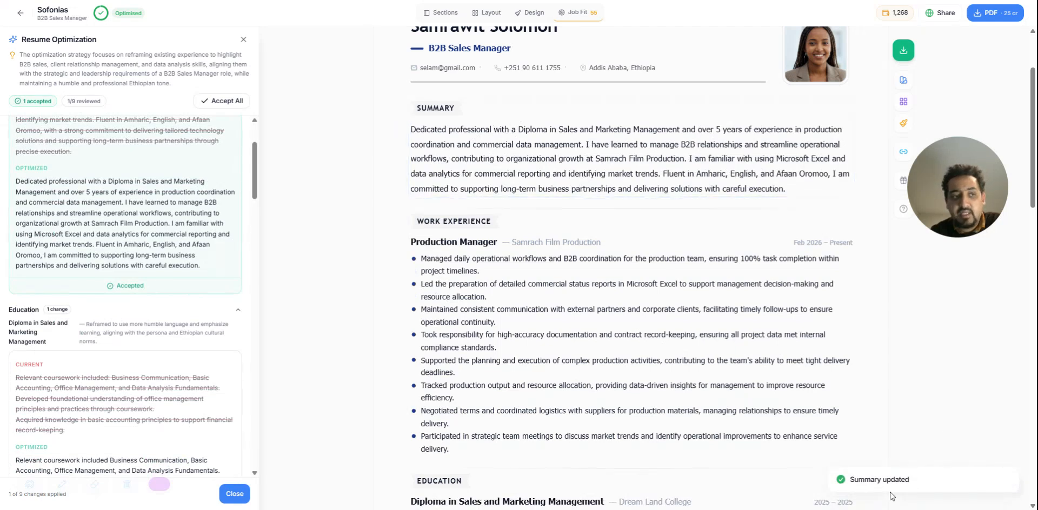
Accept the optimized text for the Diploma in Sales and Marketing Management and check that entry in the resume preview
scroll(37, 172, "down", 3)
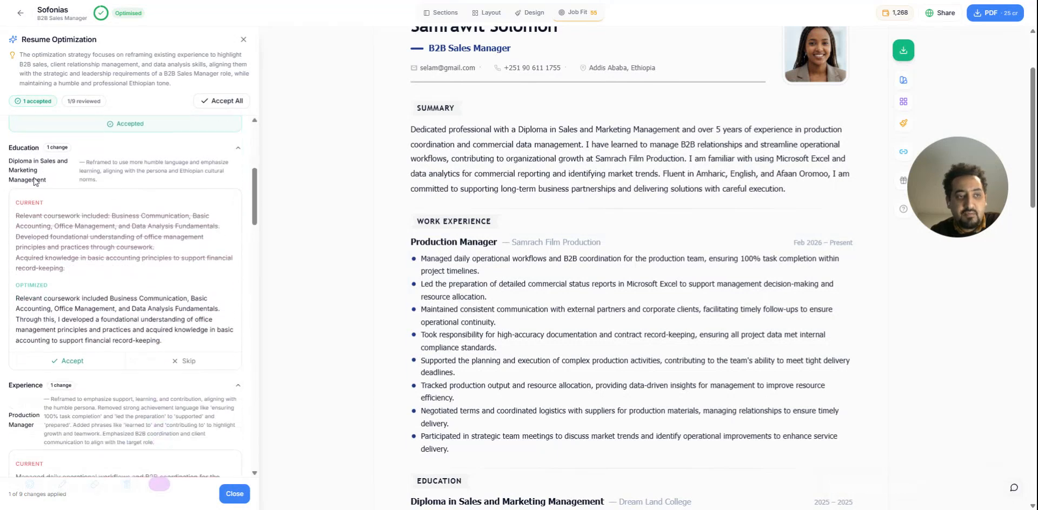
scroll(34, 181, "down", 2)
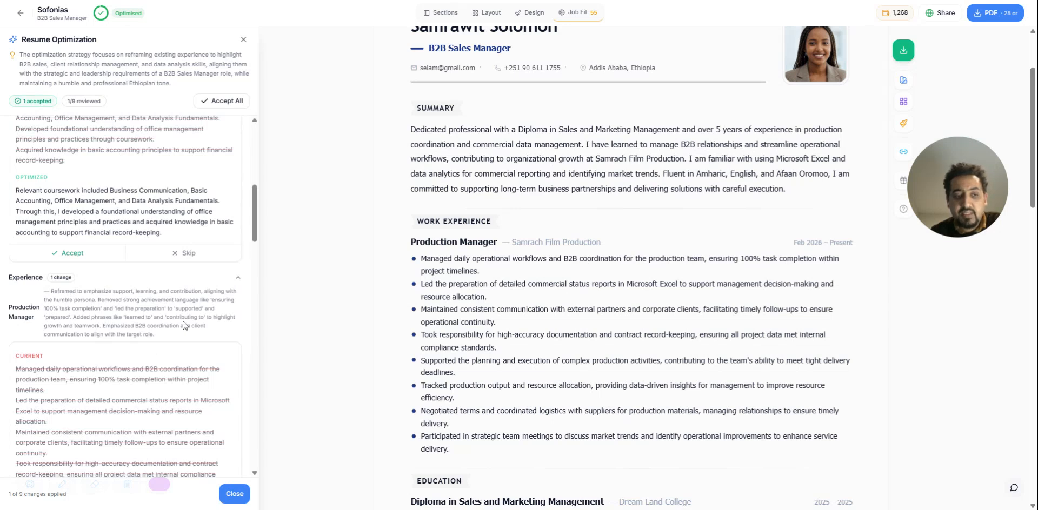
scroll(162, 297, "up", 3)
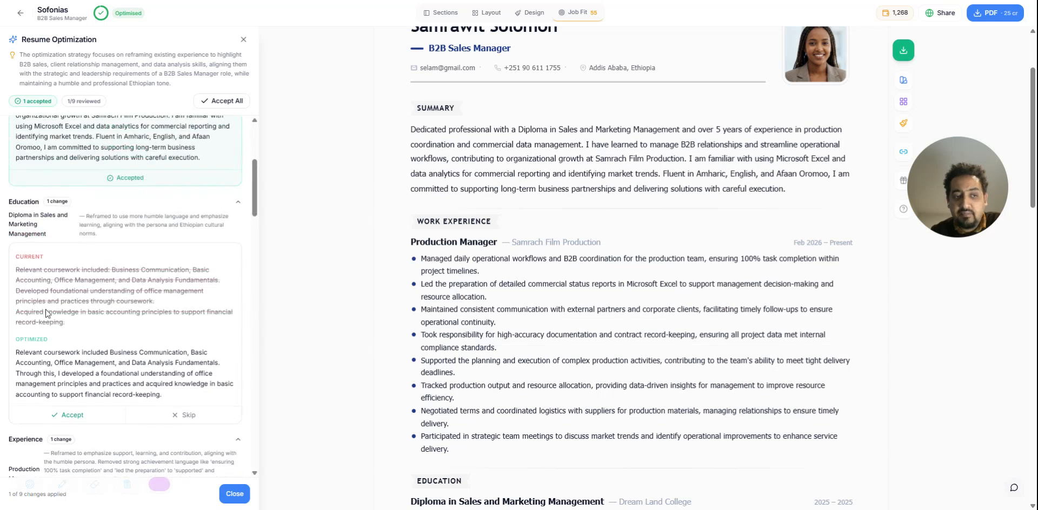
scroll(46, 312, "down", 2)
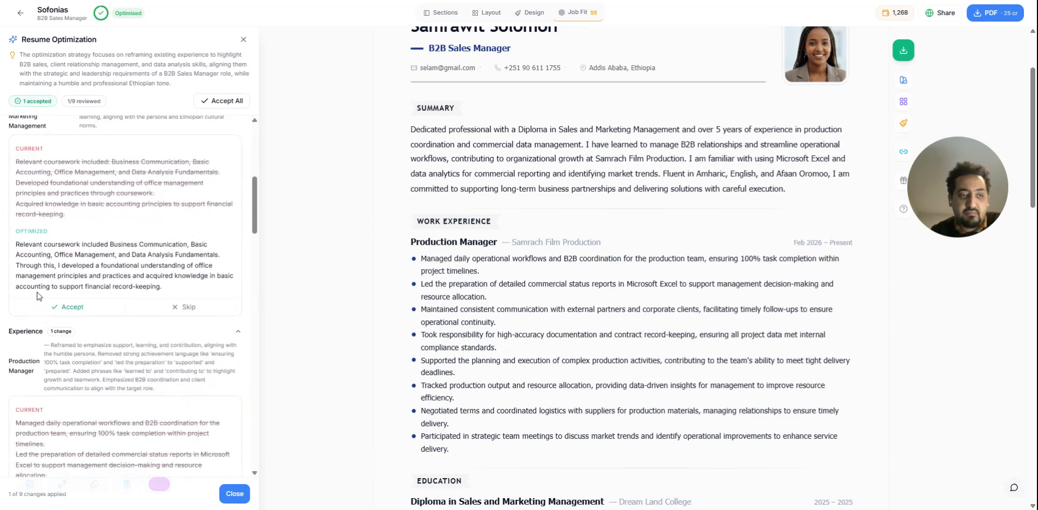
scroll(36, 296, "up", 2)
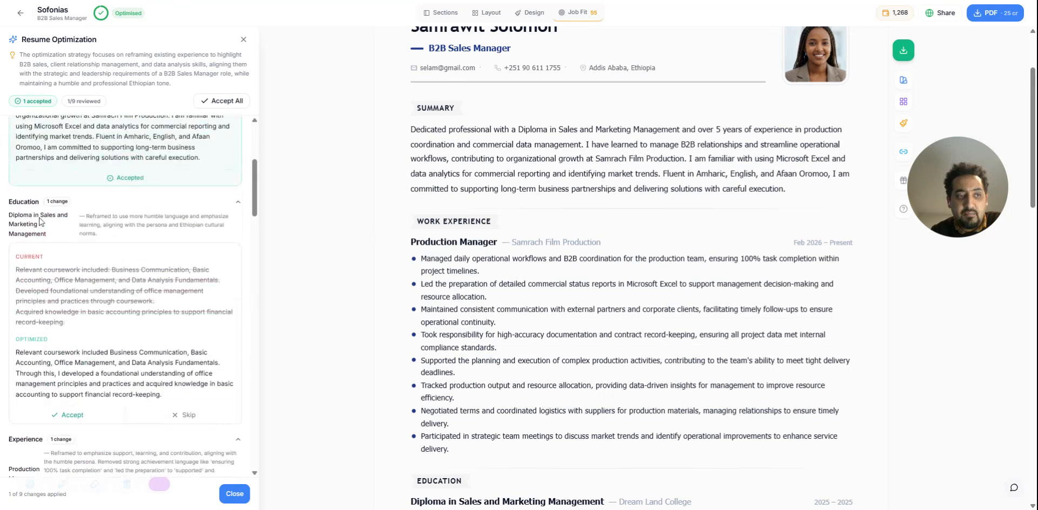
scroll(81, 338, "down", 2)
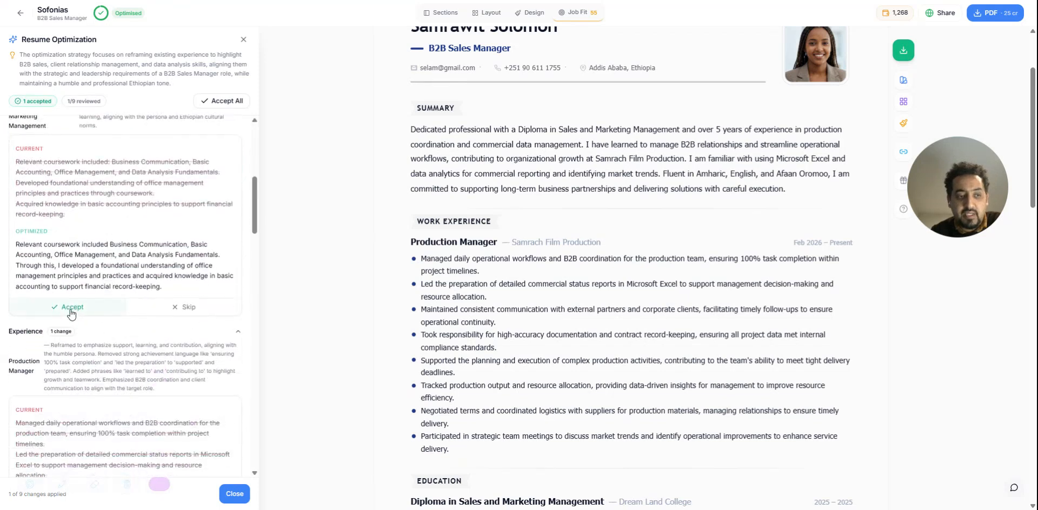
left_click(72, 306)
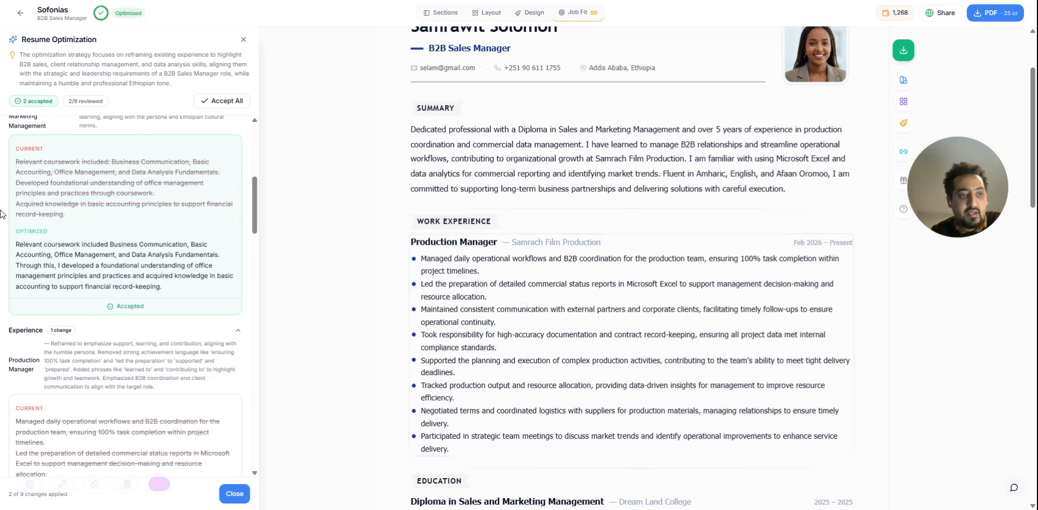
scroll(56, 245, "up", 3)
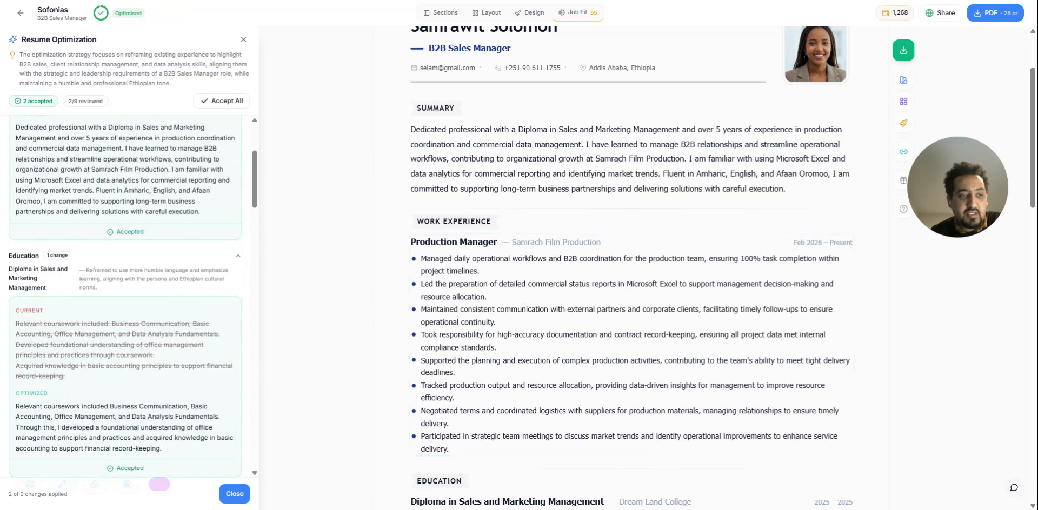
scroll(44, 276, "down", 1)
scroll(811, 358, "down", 4)
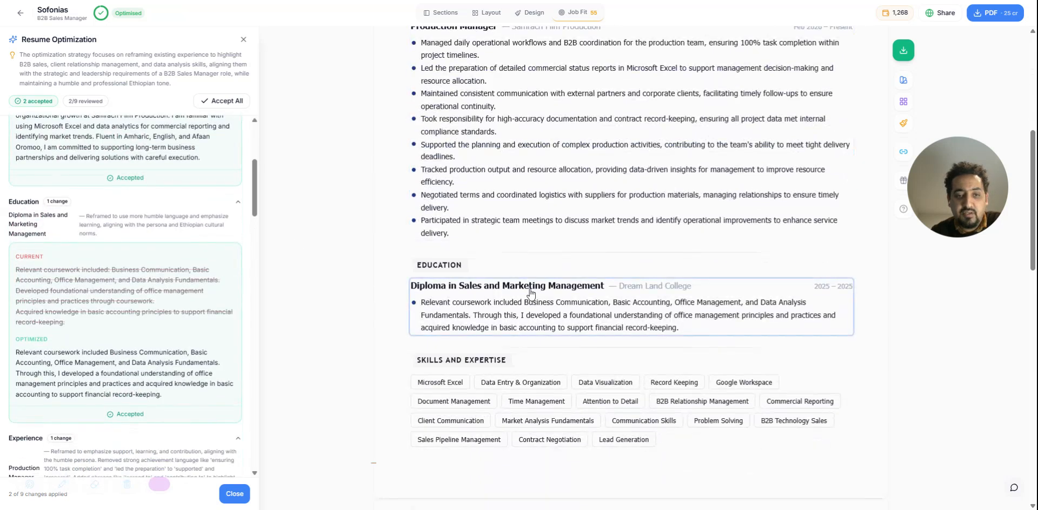
Compare the current and optimized Production Manager experience and accept the optimized version
scroll(56, 331, "down", 7)
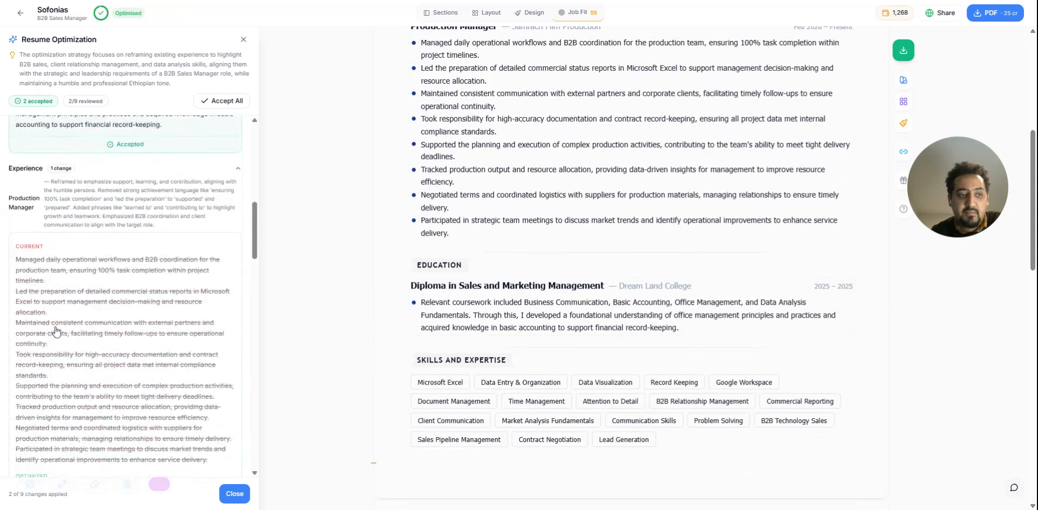
scroll(55, 331, "down", 3)
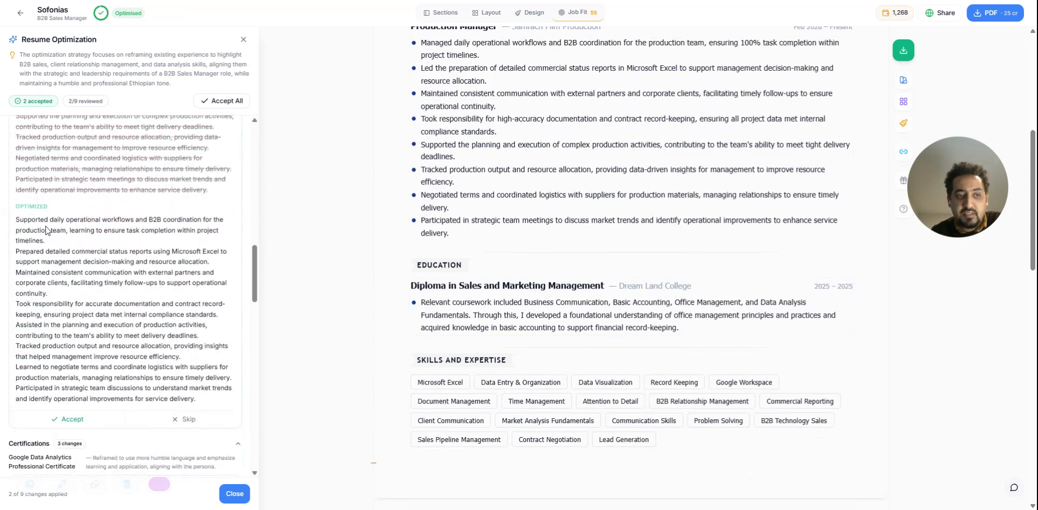
scroll(529, 332, "up", 2)
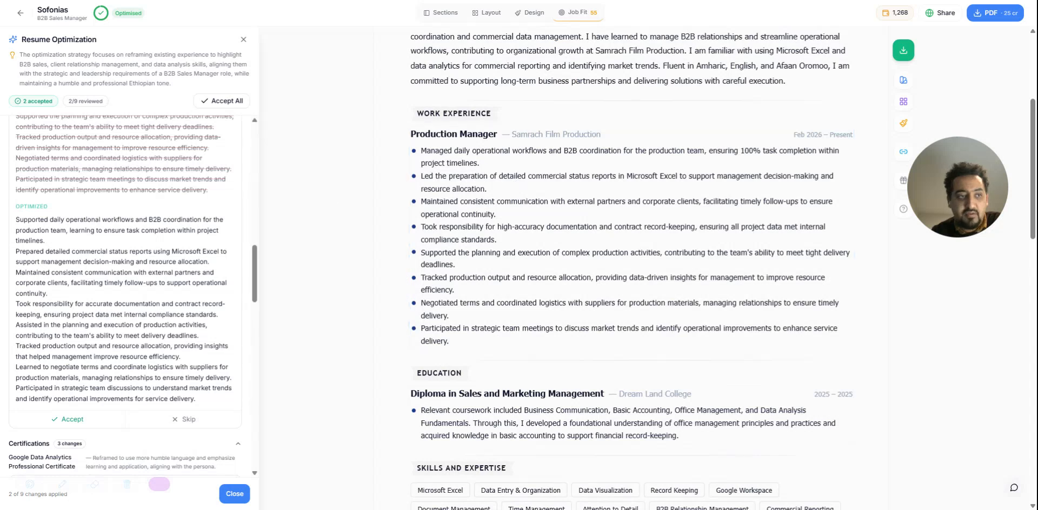
left_click(72, 420)
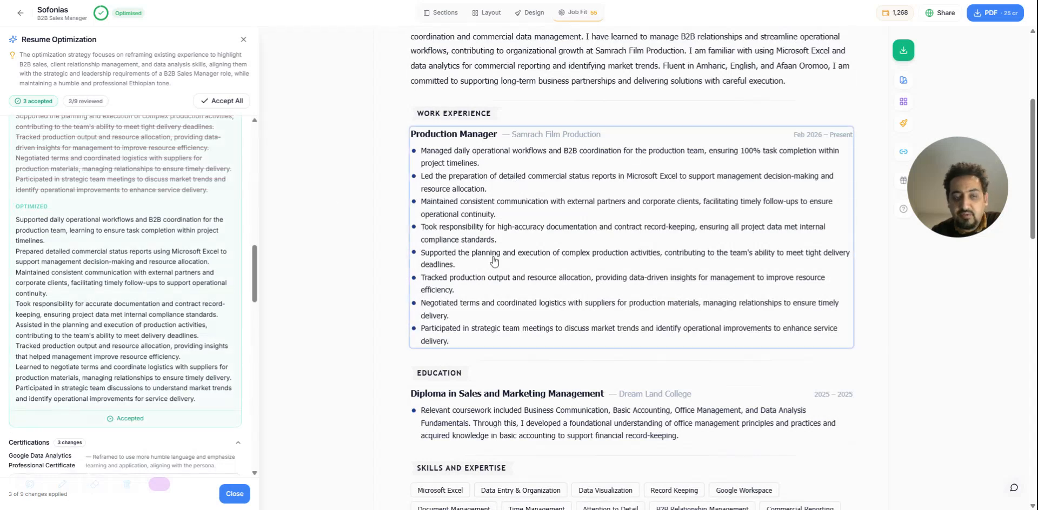
Accept the optimized description of the Microsoft Excel inventory tracking system, leaving the certification suggestions unreviewed
scroll(136, 285, "down", 5)
scroll(136, 285, "down", 3)
scroll(74, 258, "down", 8)
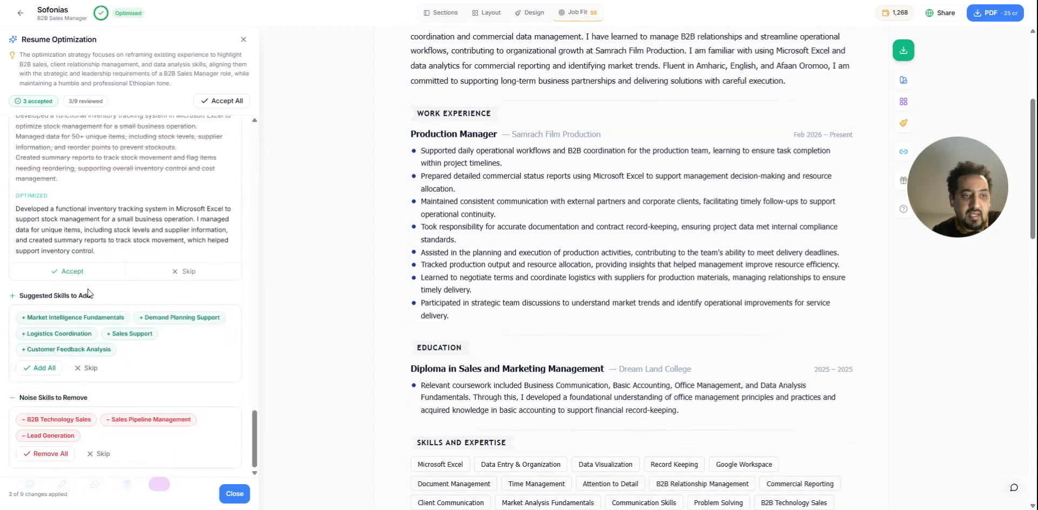
left_click(119, 273)
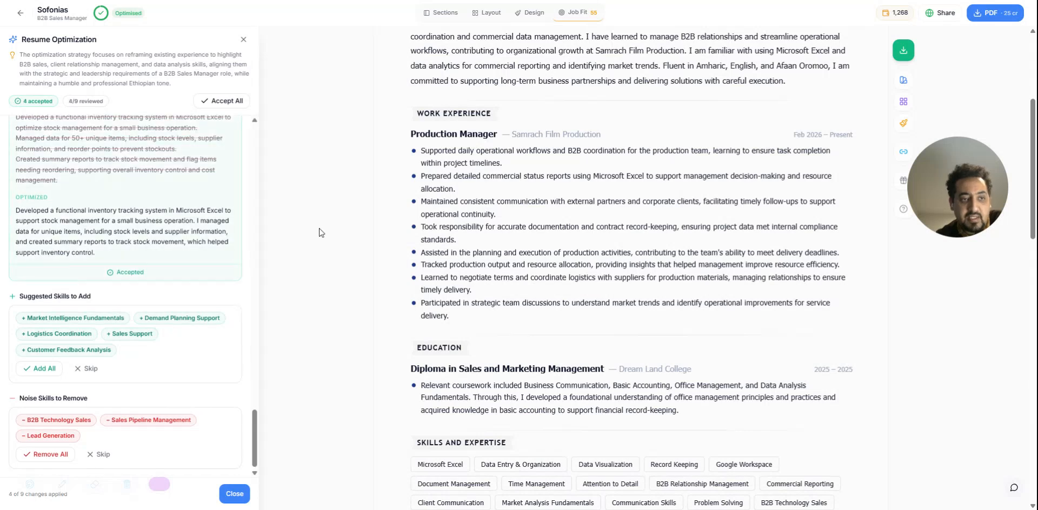
Add all suggested skills, remove all noise skills and close the resume optimization
scroll(594, 211, "down", 6)
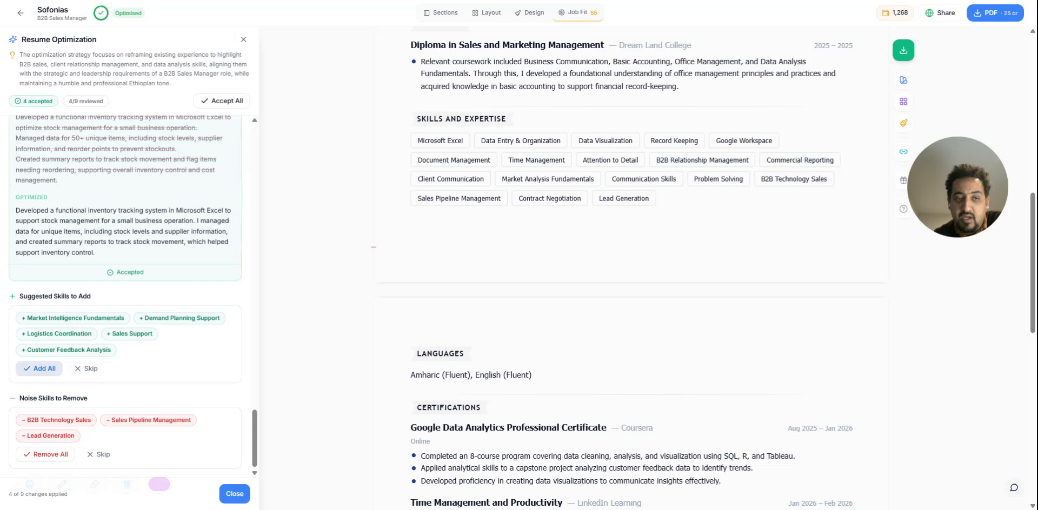
left_click(42, 377)
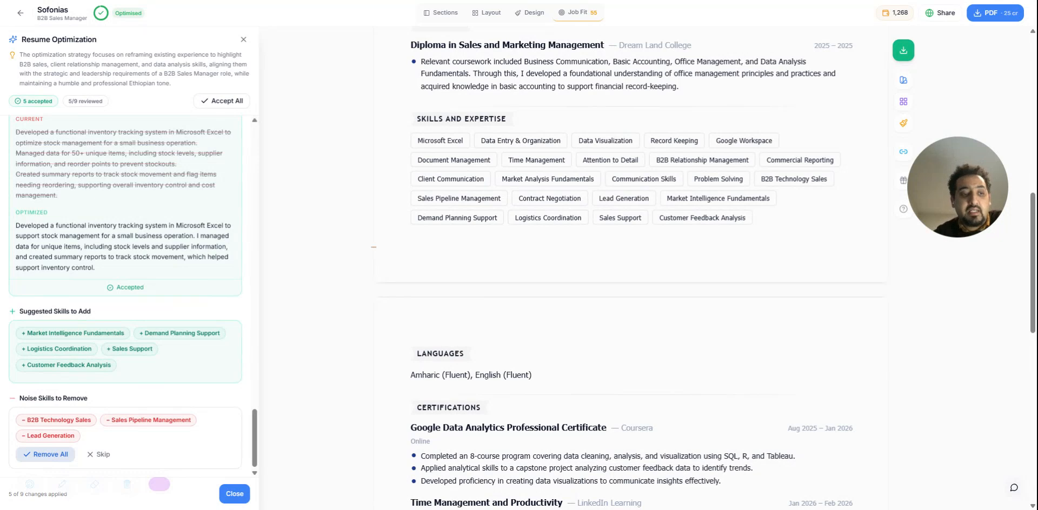
left_click(45, 453)
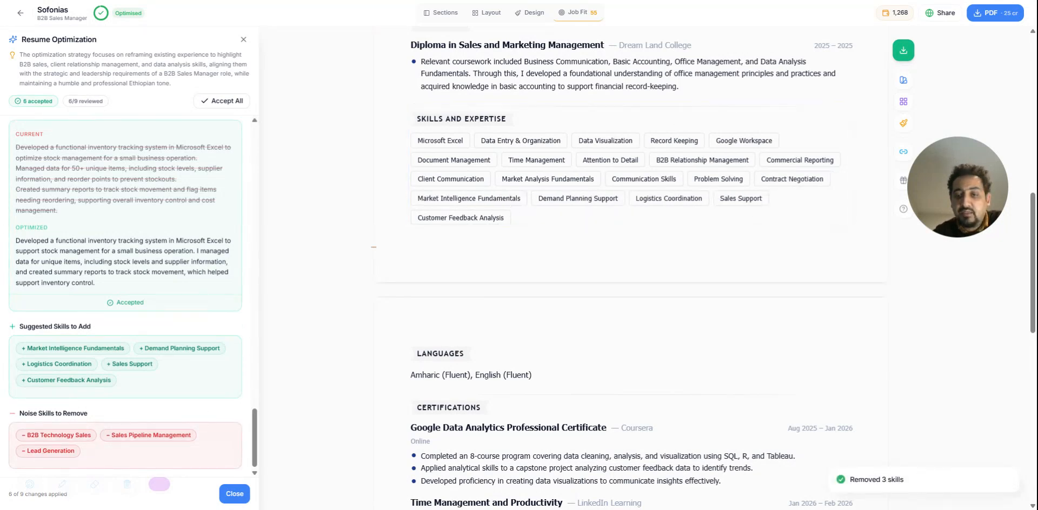
left_click(236, 494)
scroll(652, 371, "up", 15)
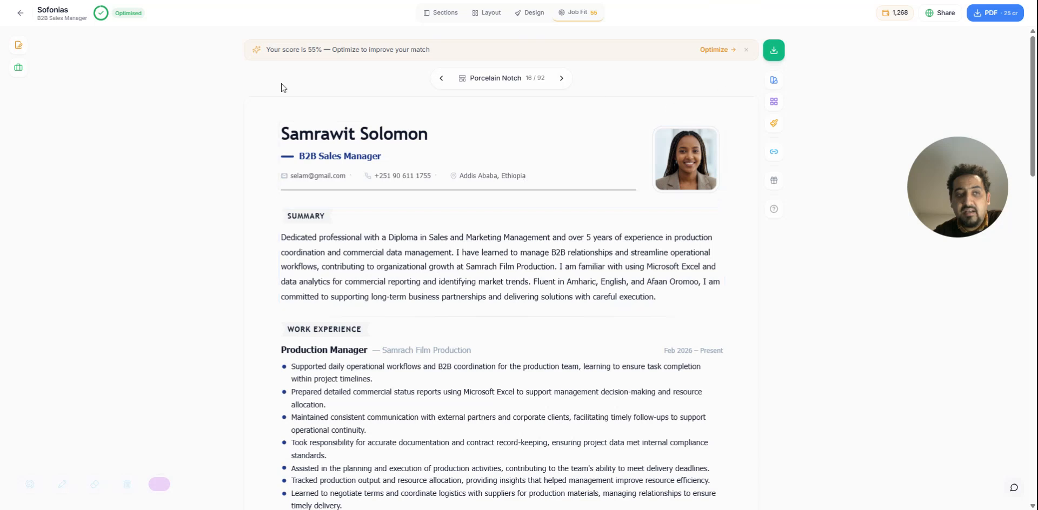
Check the Job Fit score and skill lists again, close them and look over the optimized resume
left_click(577, 12)
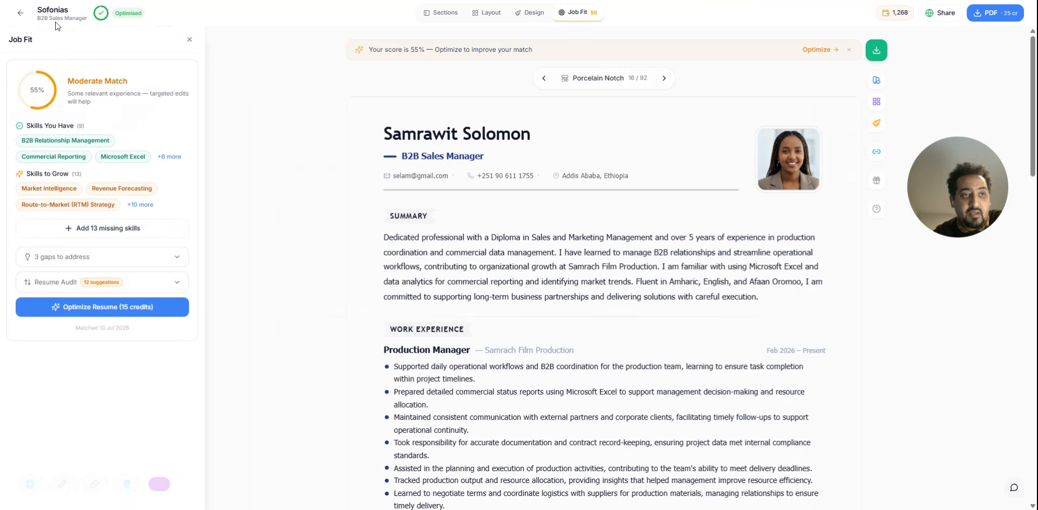
left_click(188, 44)
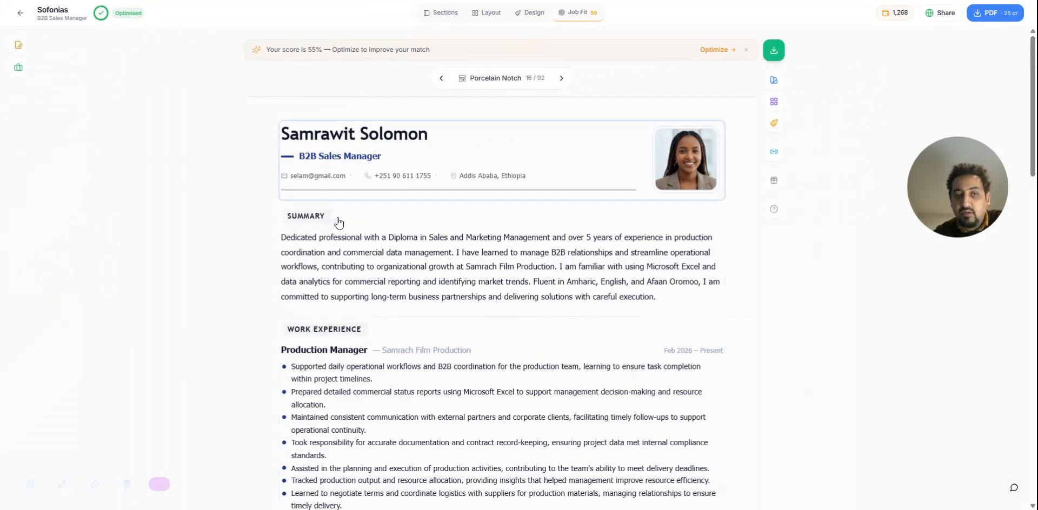
scroll(610, 279, "down", 3)
scroll(609, 280, "up", 3)
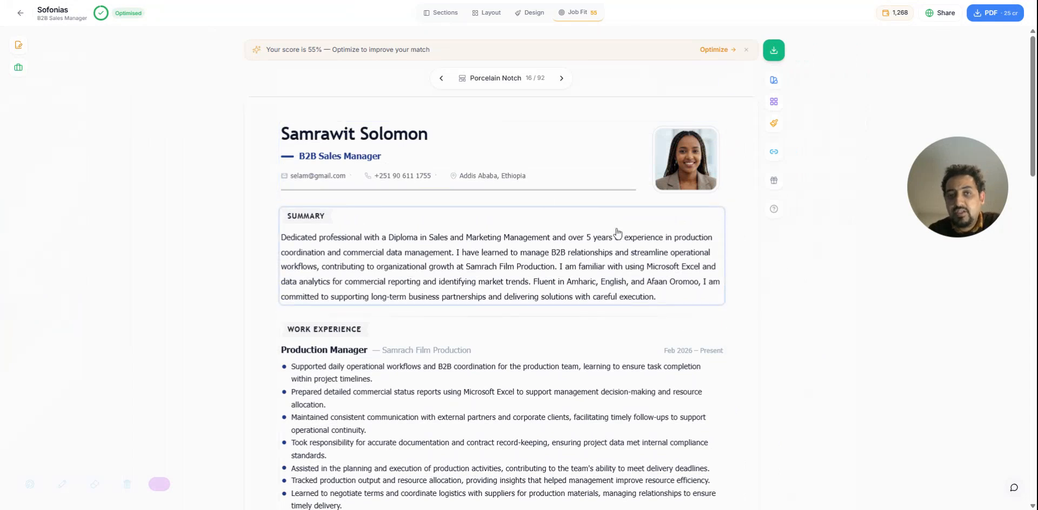
Open the resume's cover letter and look over its existing text
left_click(18, 49)
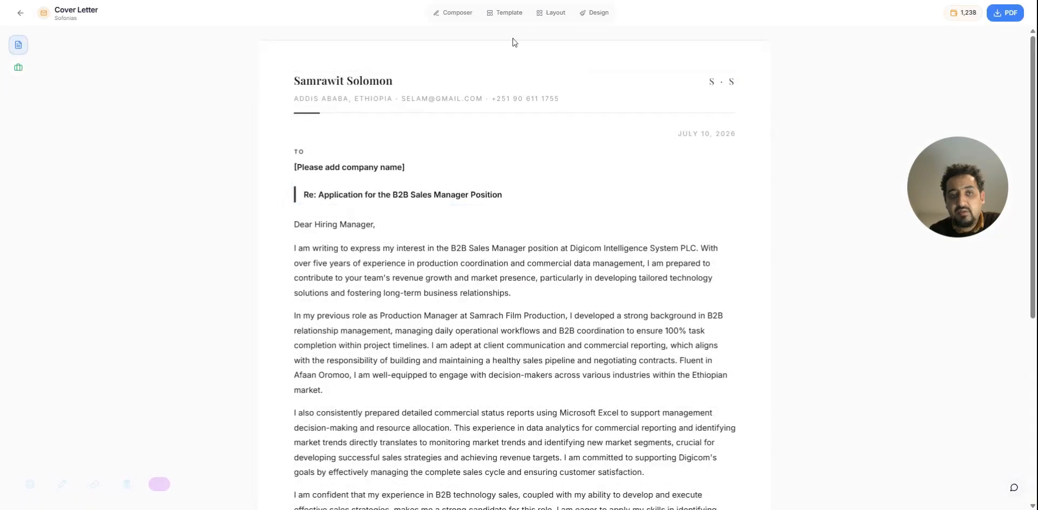
scroll(454, 327, "down", 5)
scroll(466, 336, "up", 5)
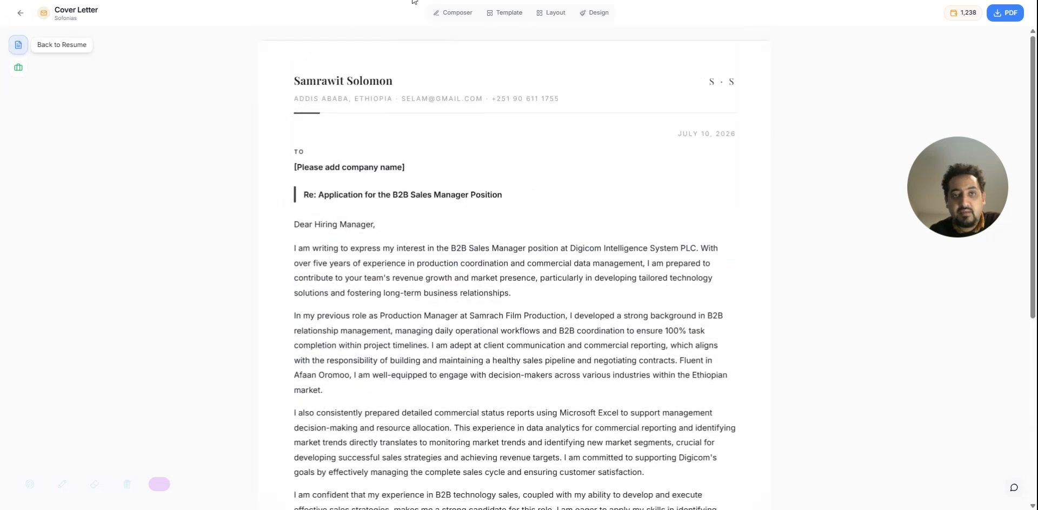
Regenerate the cover letter for 5 credits, read through the new draft and close the composer
left_click(449, 16)
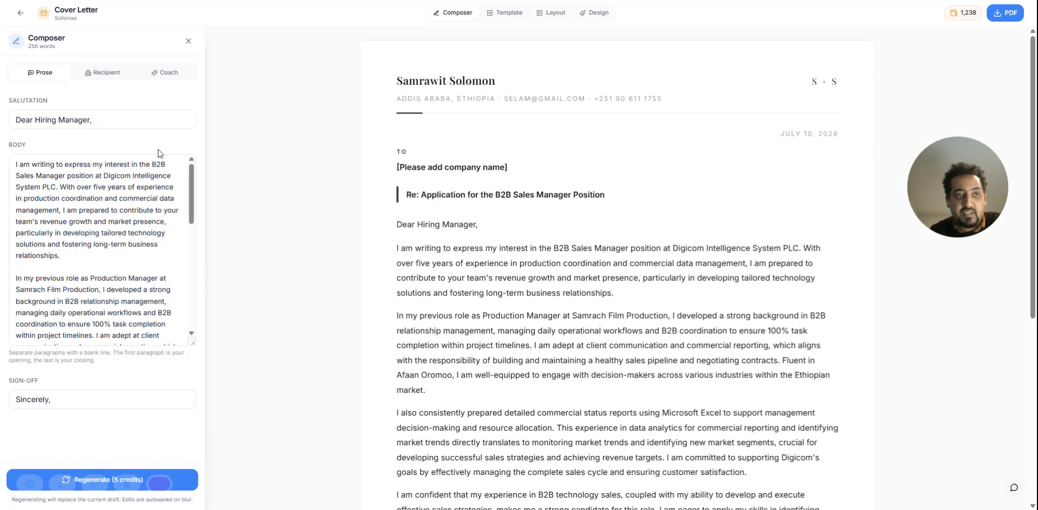
left_click(189, 483)
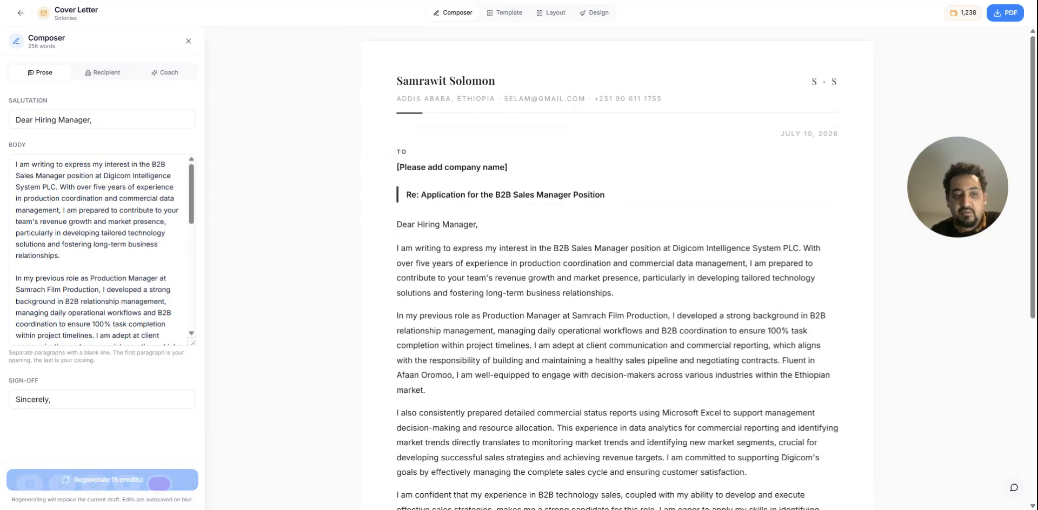
scroll(574, 373, "down", 5)
scroll(577, 368, "up", 5)
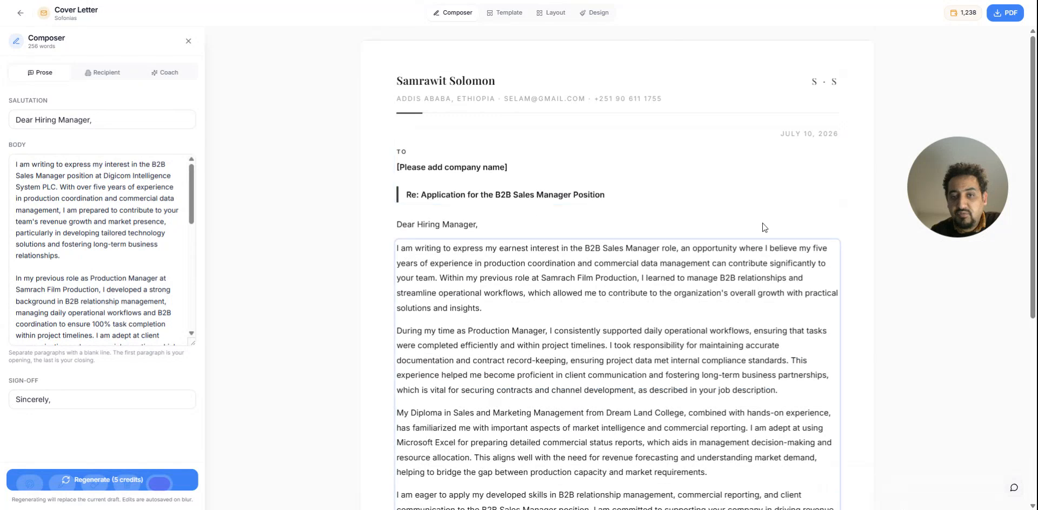
scroll(686, 276, "down", 1)
scroll(638, 303, "down", 3)
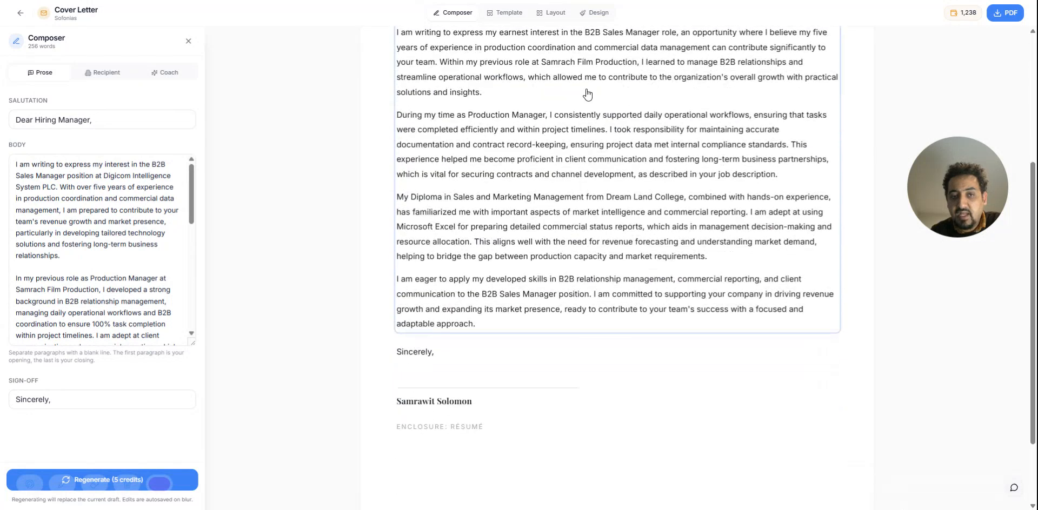
scroll(625, 182, "up", 2)
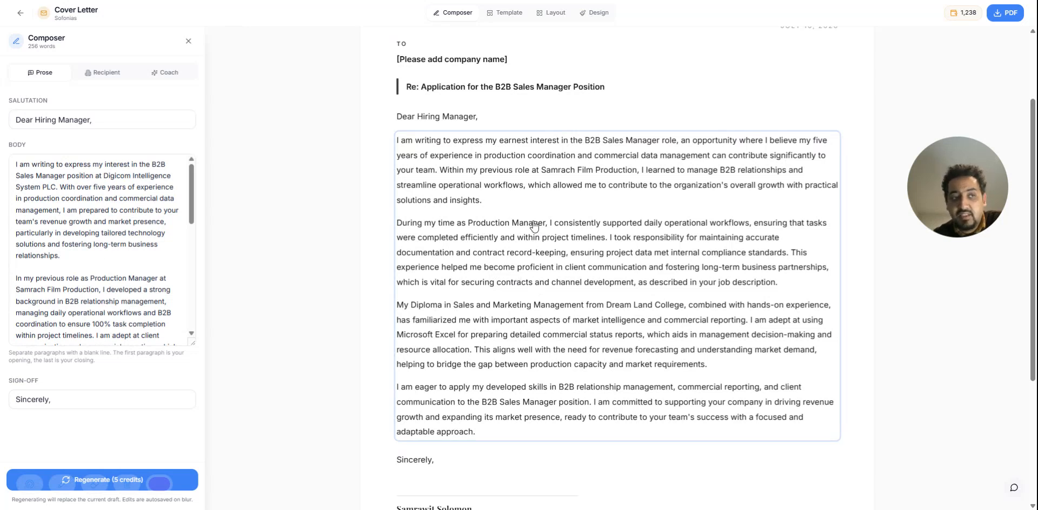
left_click(188, 41)
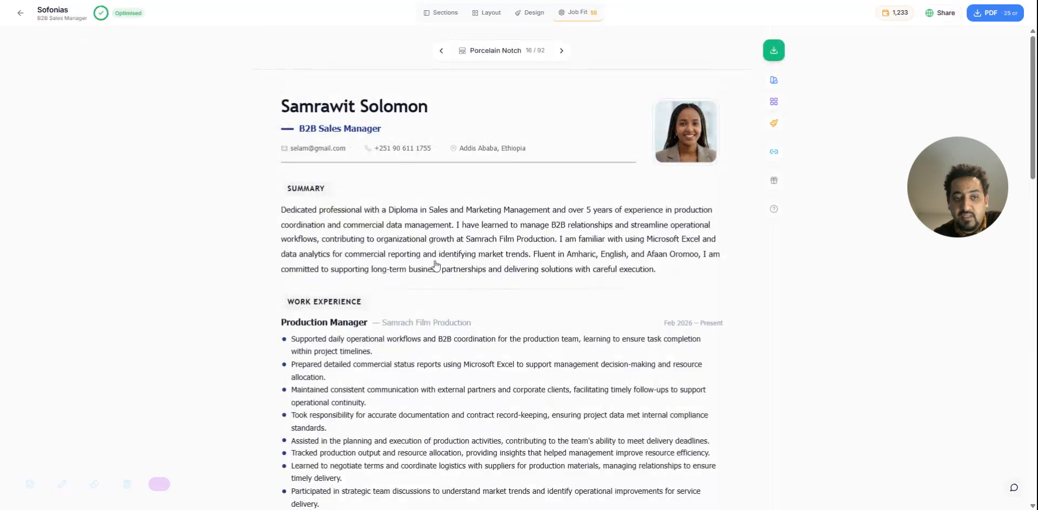
Look over the optimized resume's summary and work experience, and reopen its cover letter to read the regenerated text
scroll(436, 265, "down", 2)
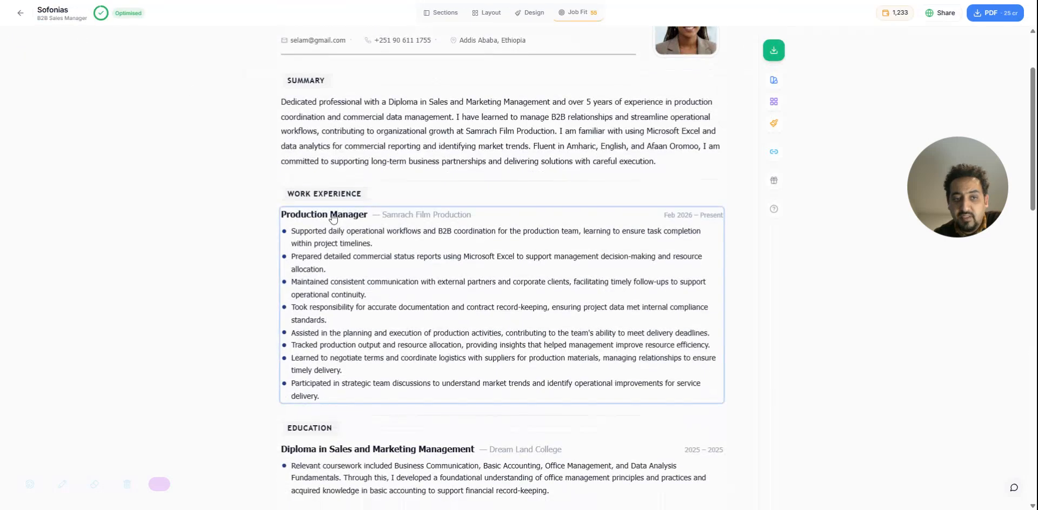
scroll(19, 16, "up", 3)
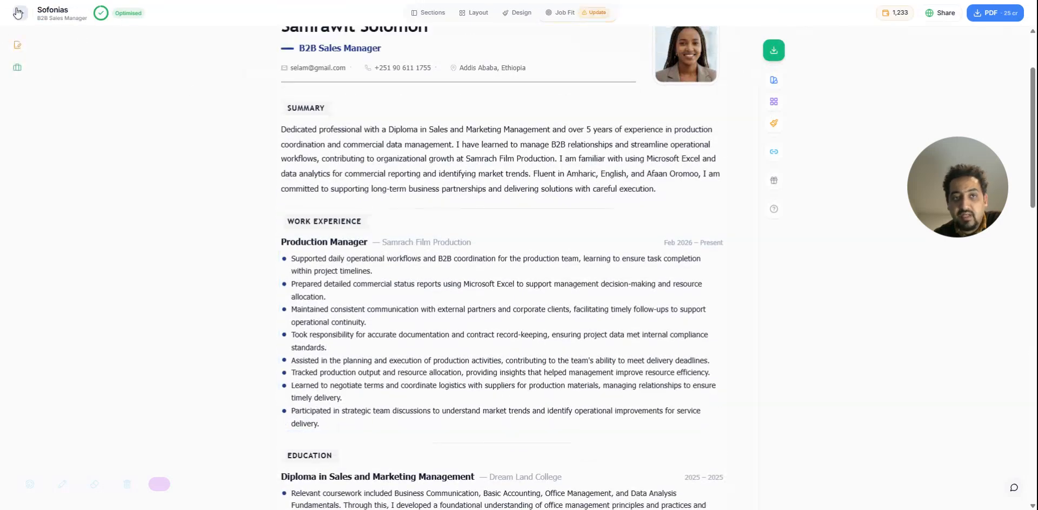
left_click(18, 46)
scroll(463, 192, "down", 4)
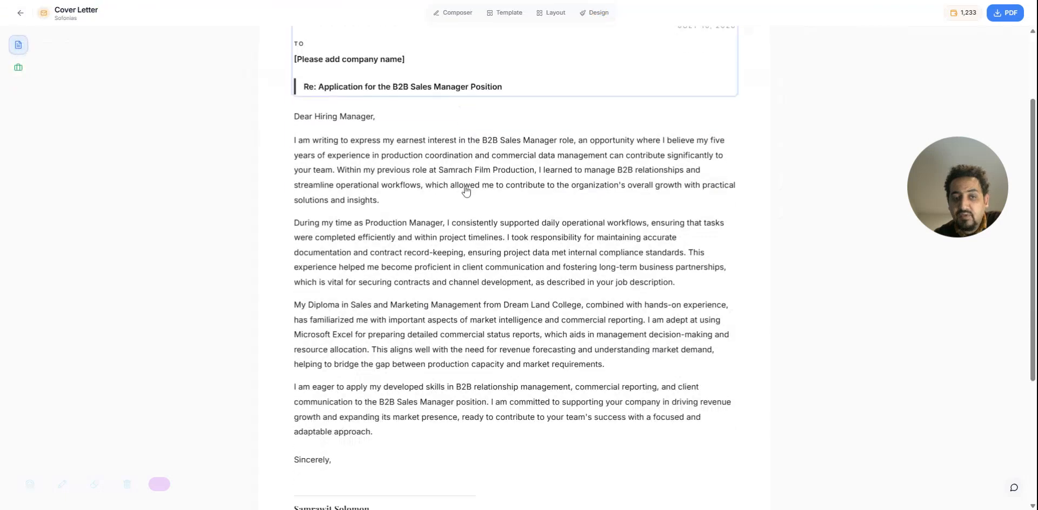
scroll(567, 151, "up", 1)
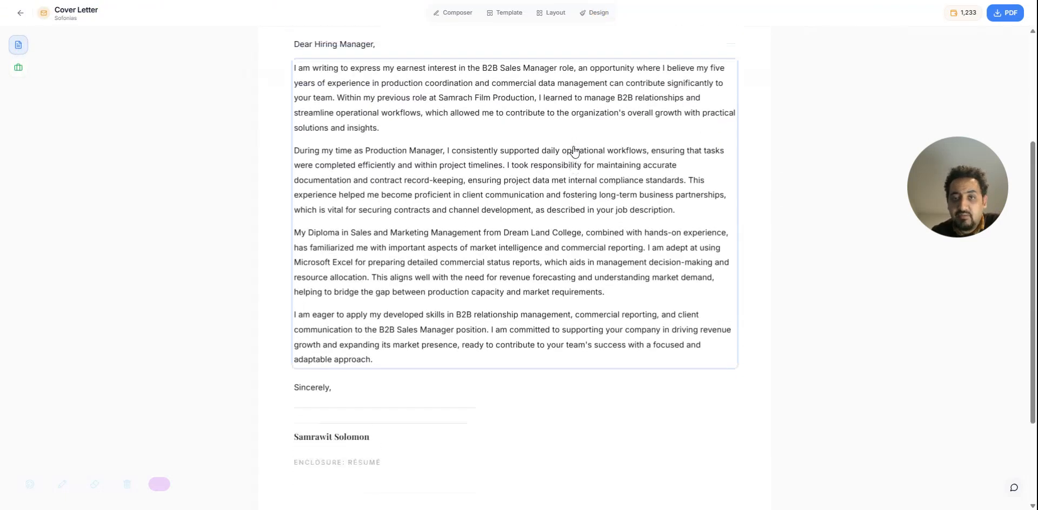
scroll(405, 153, "up", 2)
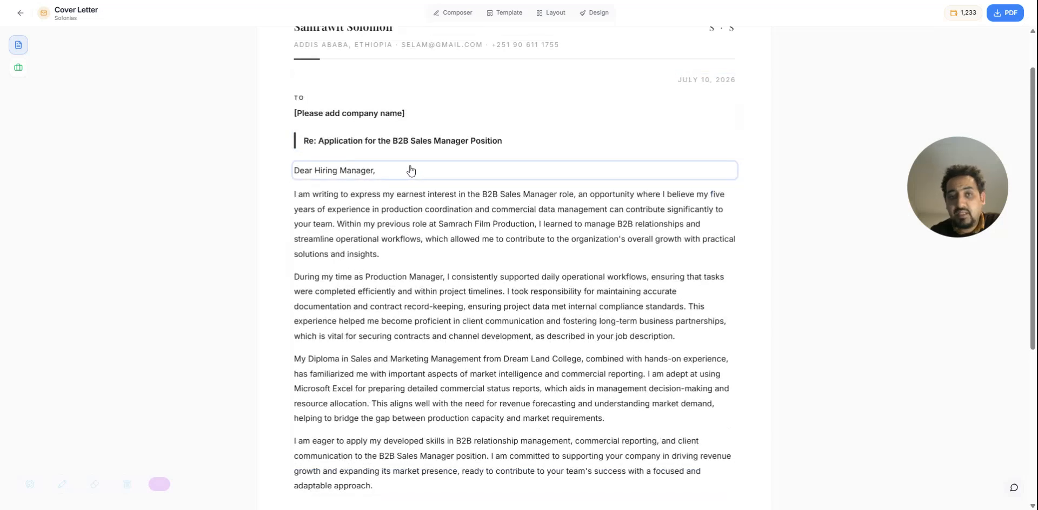
scroll(411, 171, "up", 1)
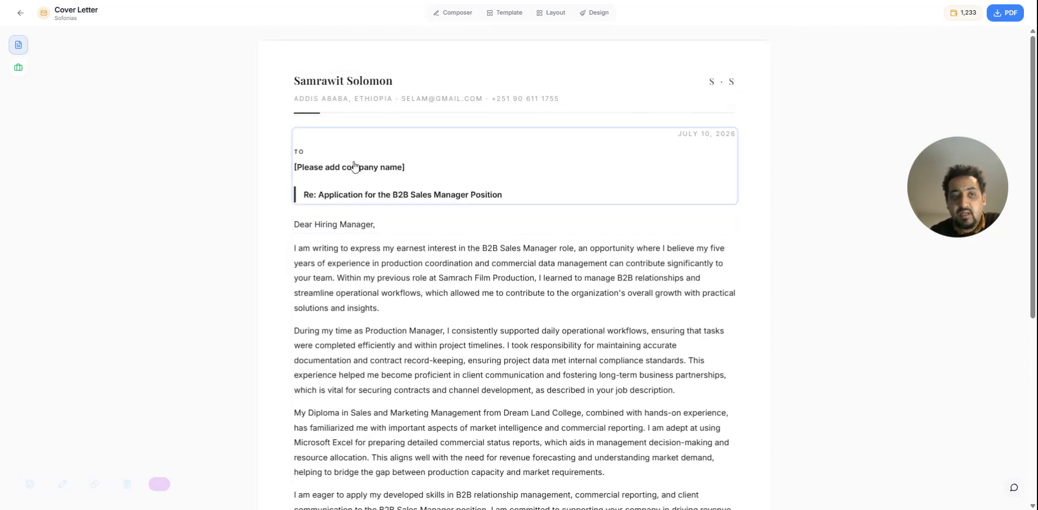
Open the cover letter's recipient details to view the available fields and close them without saving
left_click(337, 171)
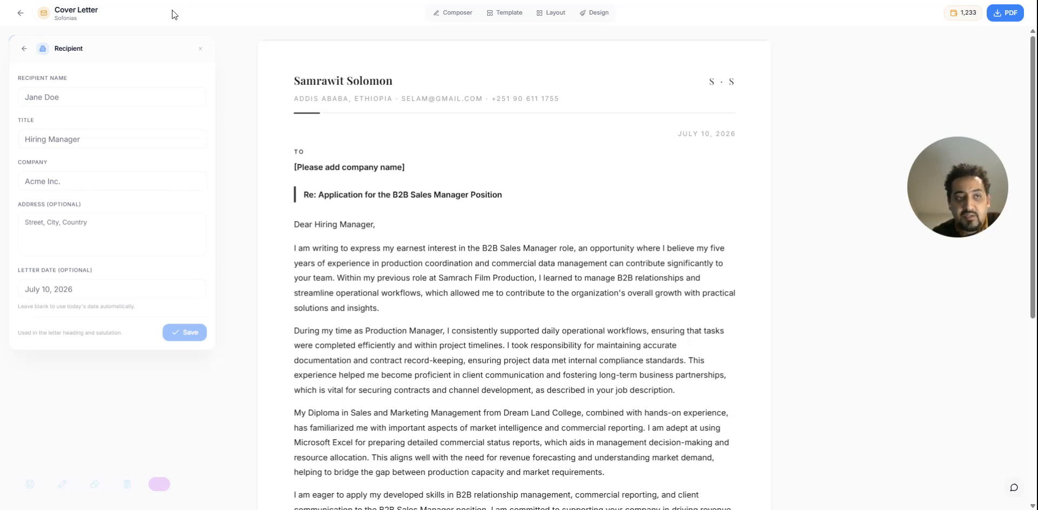
left_click(200, 49)
scroll(506, 186, "down", 5)
scroll(505, 186, "up", 5)
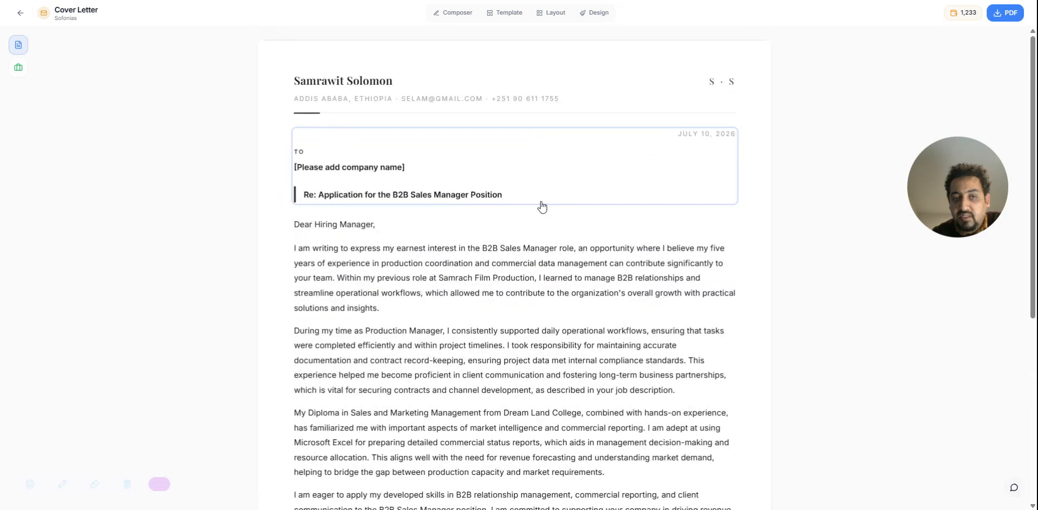
Open the cover letter's body text and its sign-off for editing, closing each without changes
scroll(484, 254, "down", 3)
left_click(388, 120)
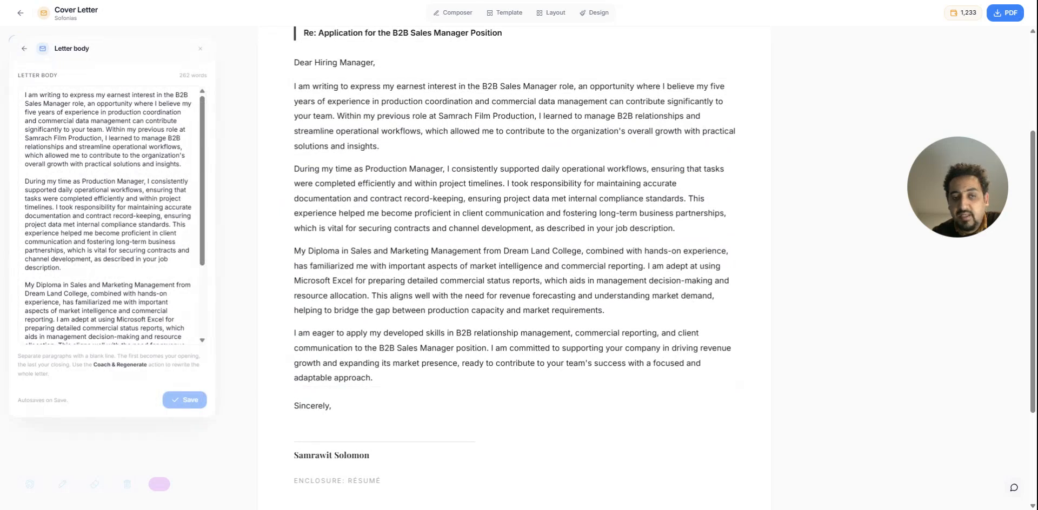
left_click(200, 48)
scroll(398, 210, "down", 3)
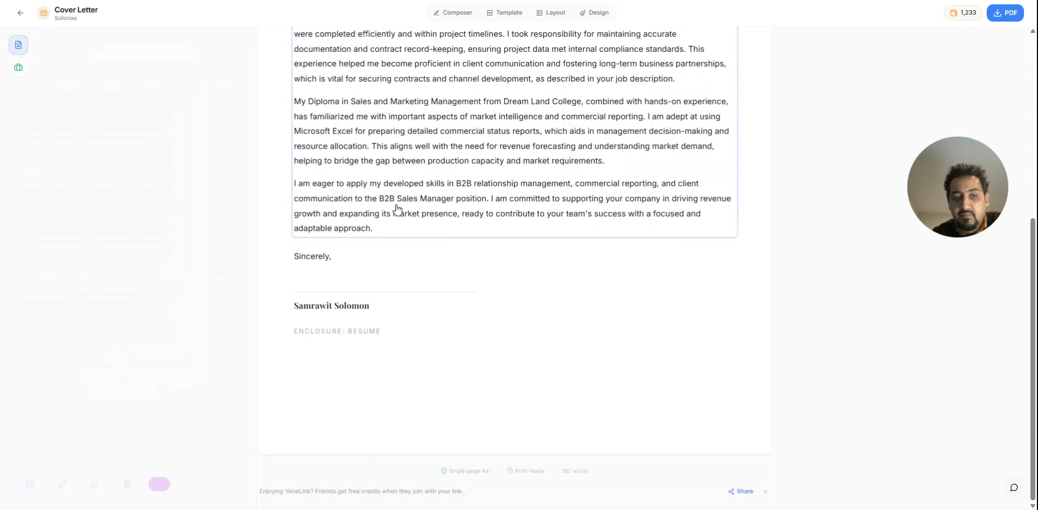
left_click(328, 267)
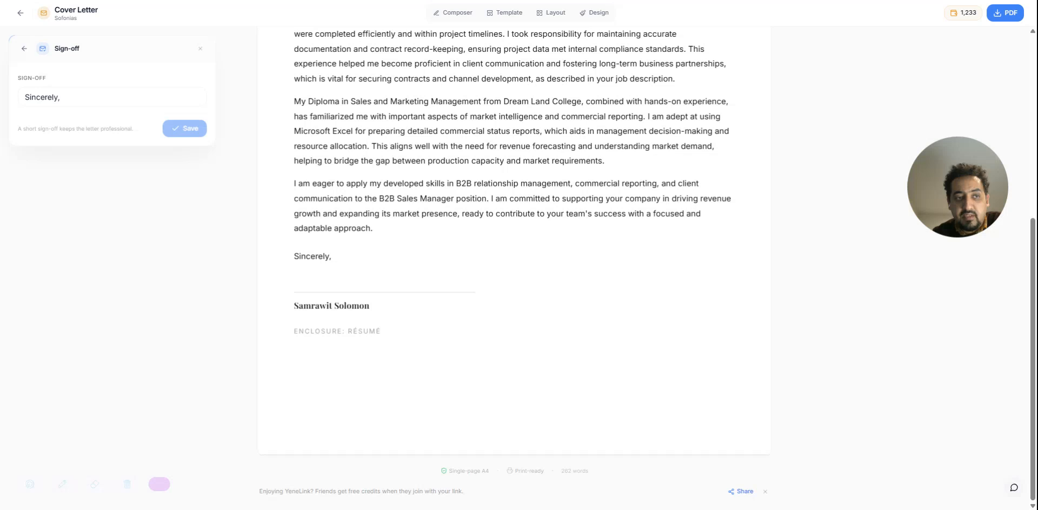
left_click(203, 48)
scroll(595, 333, "up", 5)
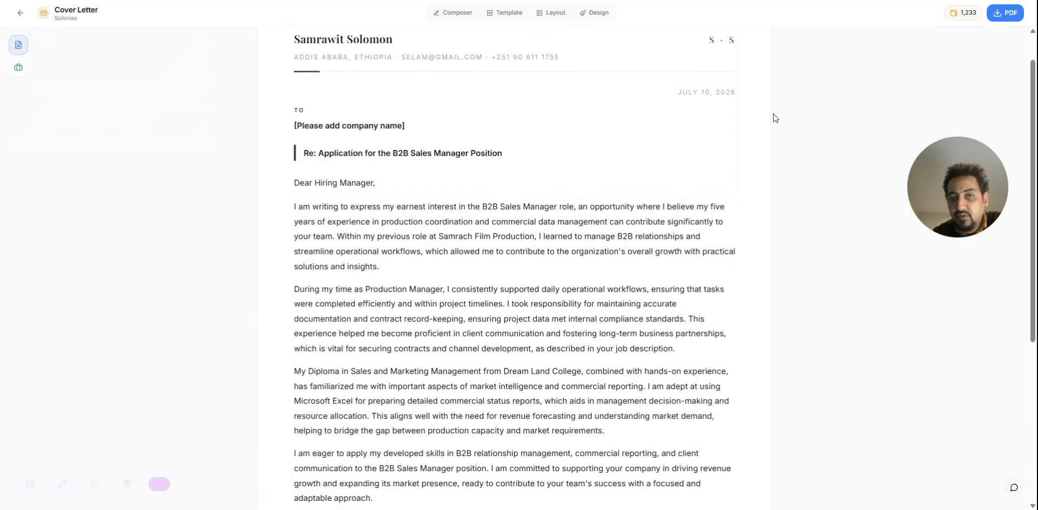
Return from the cover letter to the resume and look it over down to the Projects section
scroll(607, 132, "up", 1)
key("ctrl+Tab")
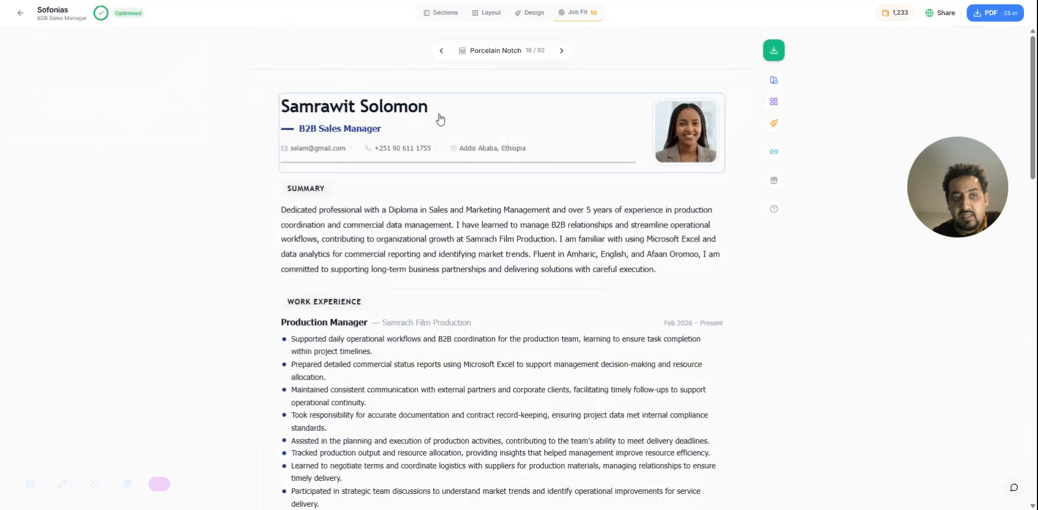
scroll(382, 167, "down", 20)
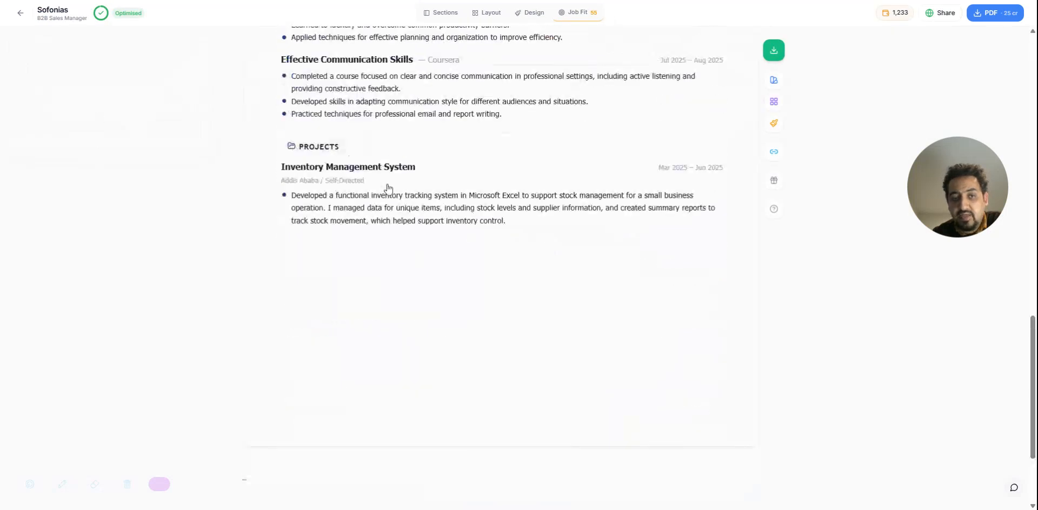
scroll(388, 188, "up", 20)
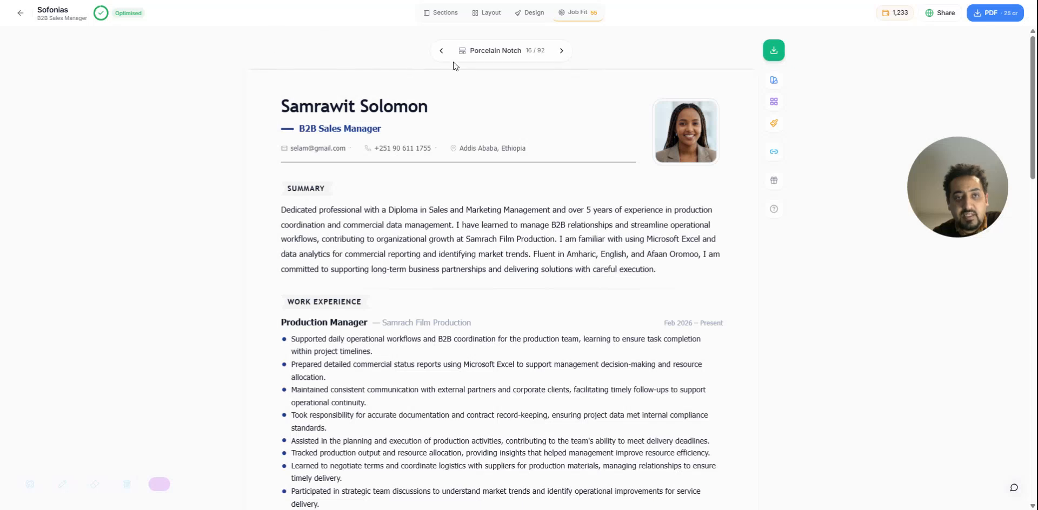
Go back to the resume list, reopen the B2B Sales Manager resume and look through it
left_click(20, 13)
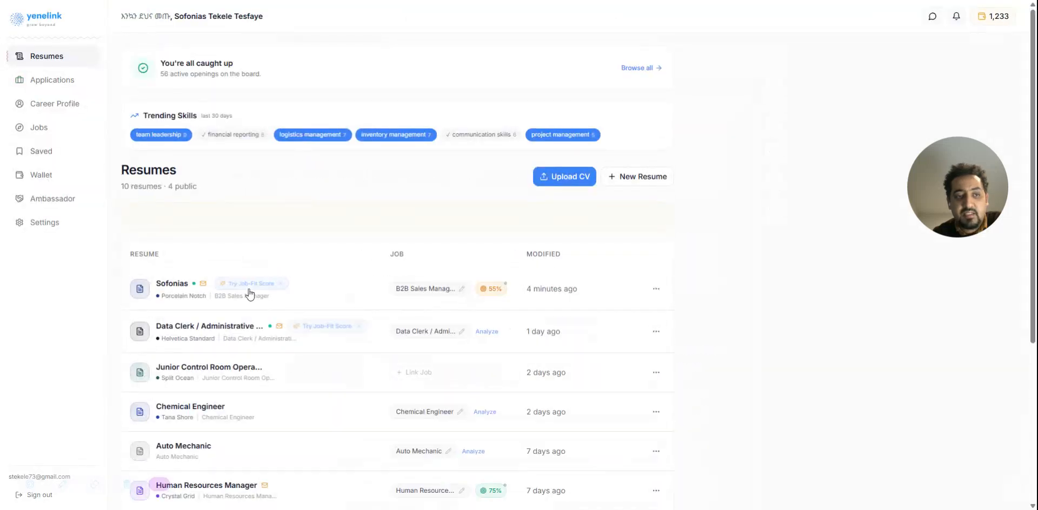
left_click(383, 287)
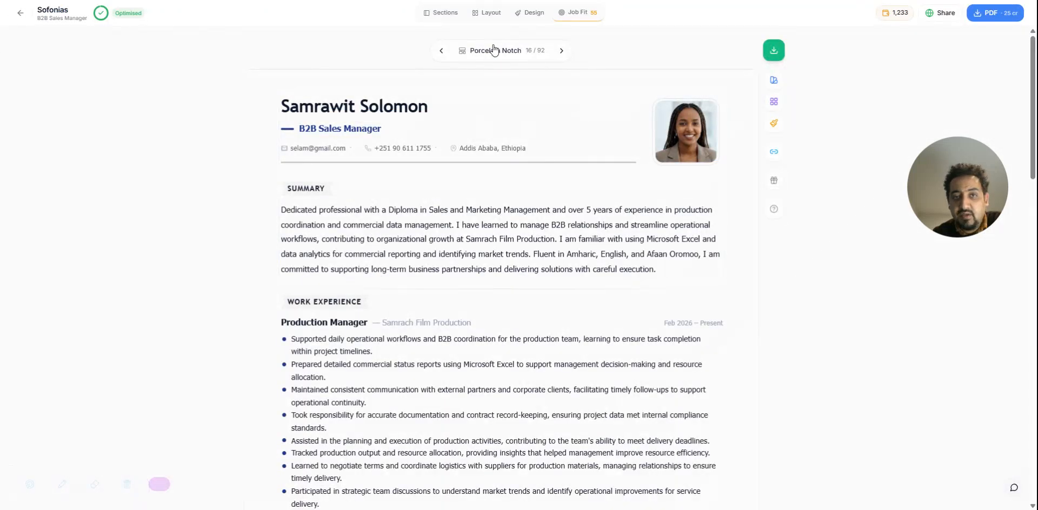
scroll(940, 116, "down", 20)
scroll(939, 116, "up", 10)
Switch to the cover letter and back to the resume, looking through the resume to its end
left_click(18, 46)
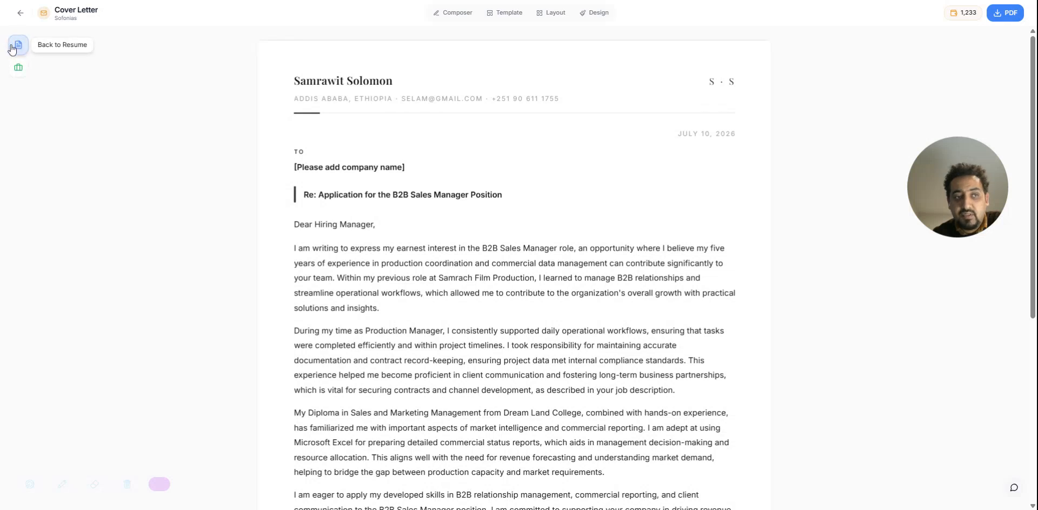
left_click(17, 45)
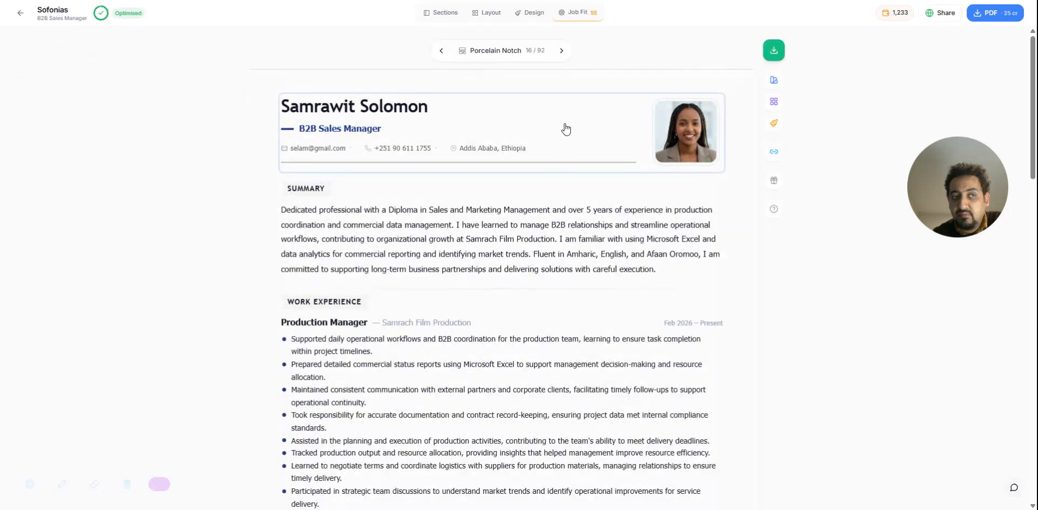
scroll(593, 128, "down", 20)
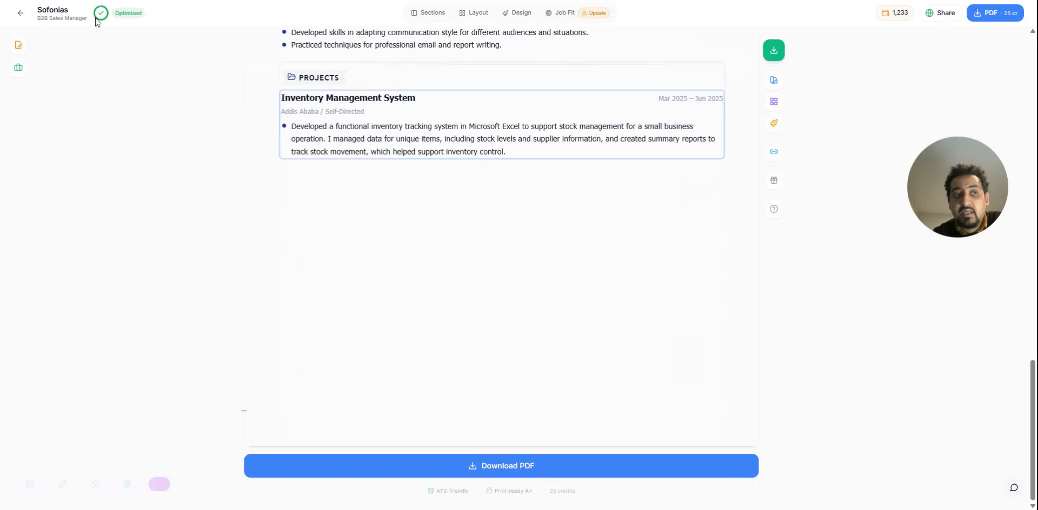
scroll(527, 149, "up", 20)
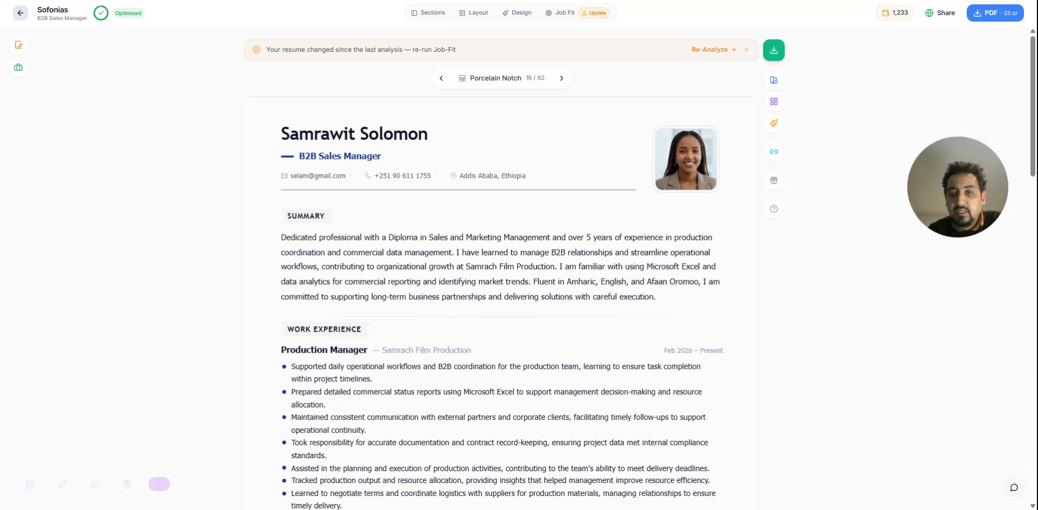
Reopen the B2B Sales Manager resume from the resume list, view its cover letter and return to the resume
left_click(20, 13)
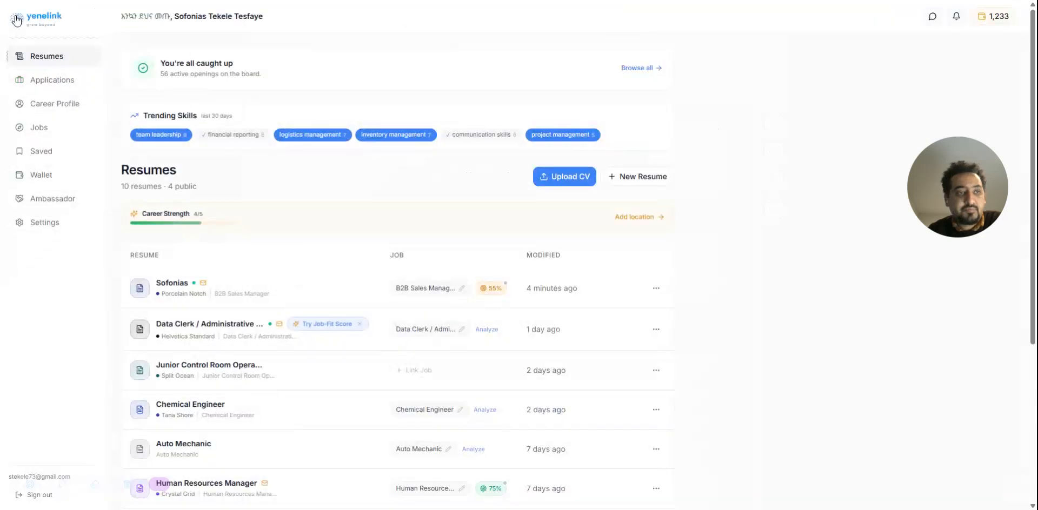
scroll(335, 190, "down", 2)
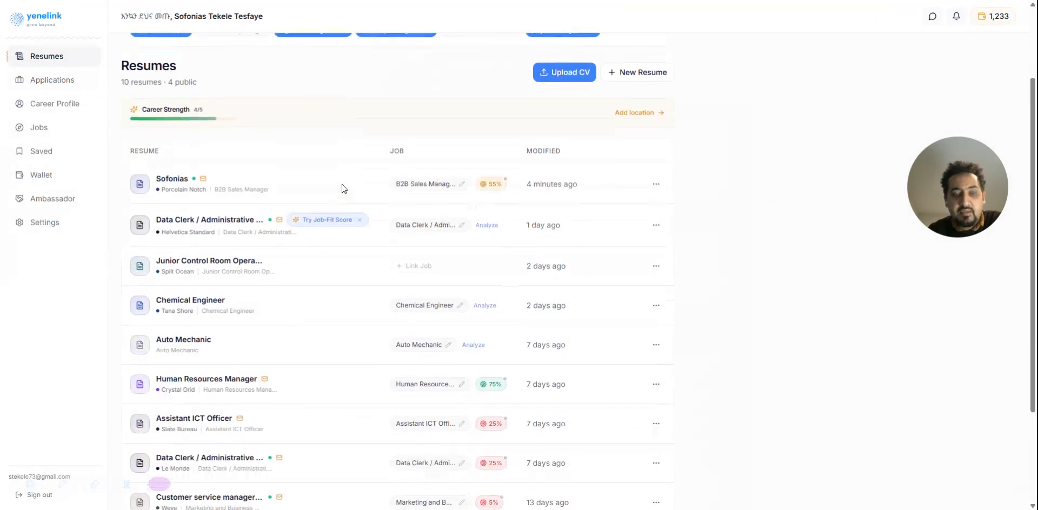
left_click(309, 185)
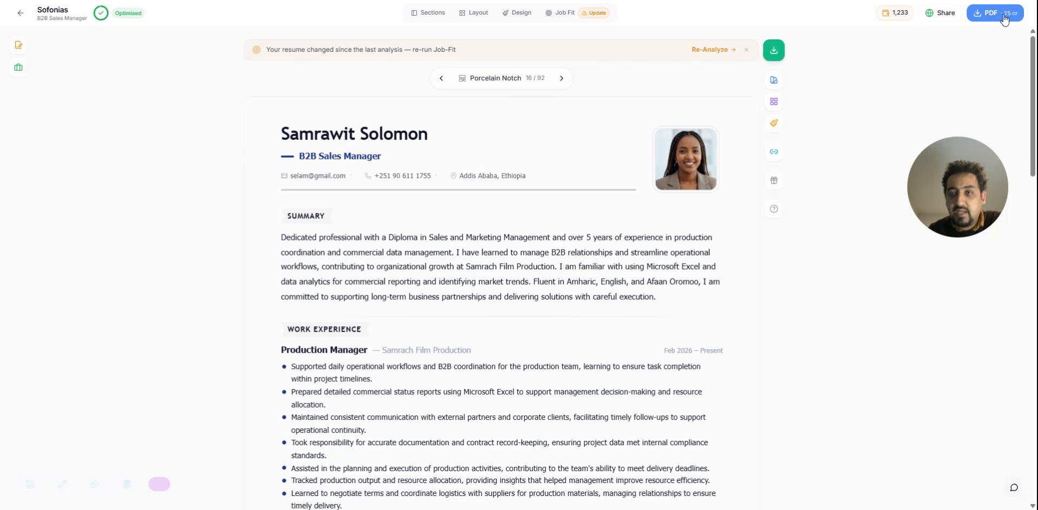
left_click(18, 45)
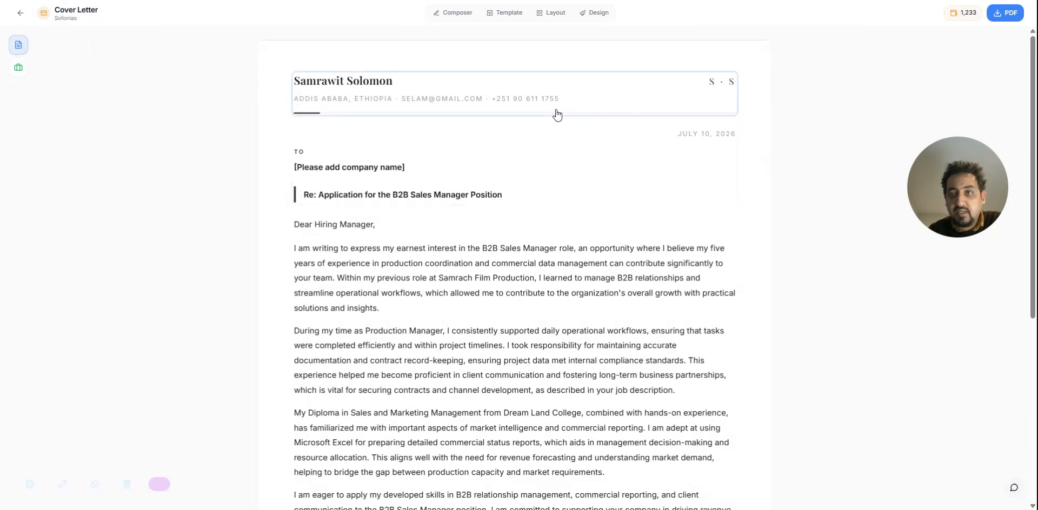
left_click(21, 12)
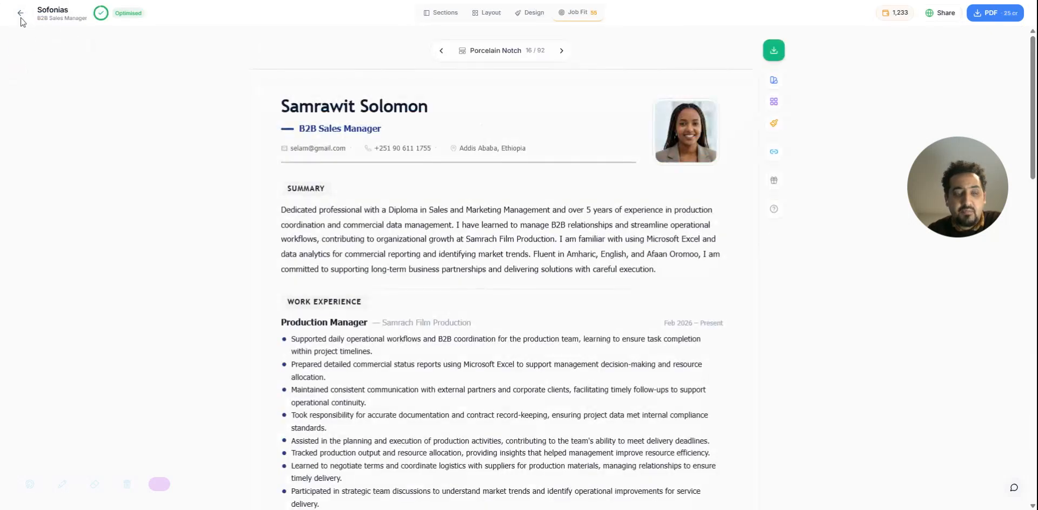
Open the Wallet page and review the credit costs per feature, the plans on offer and the Refer & Earn section
left_click(22, 12)
left_click(35, 173)
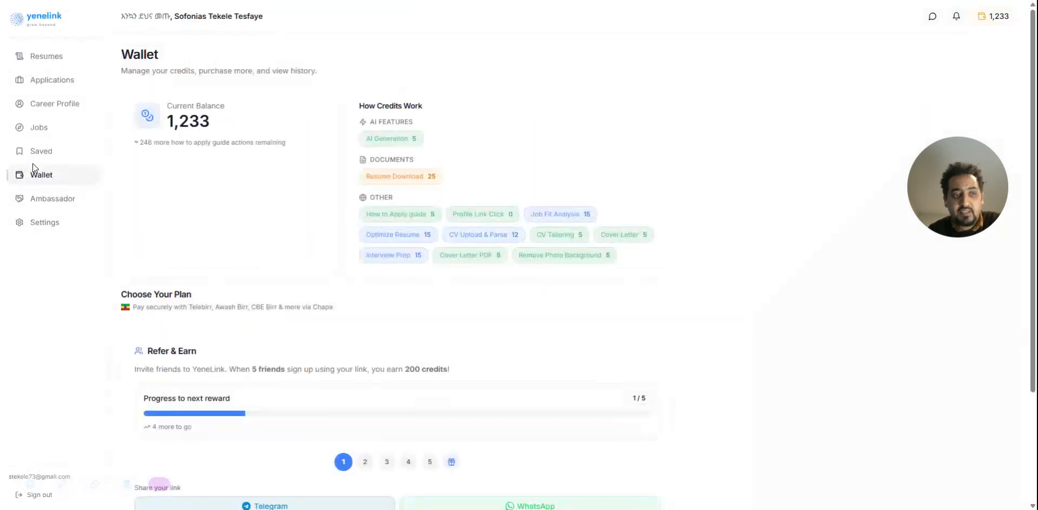
scroll(208, 194, "down", 3)
scroll(208, 194, "up", 3)
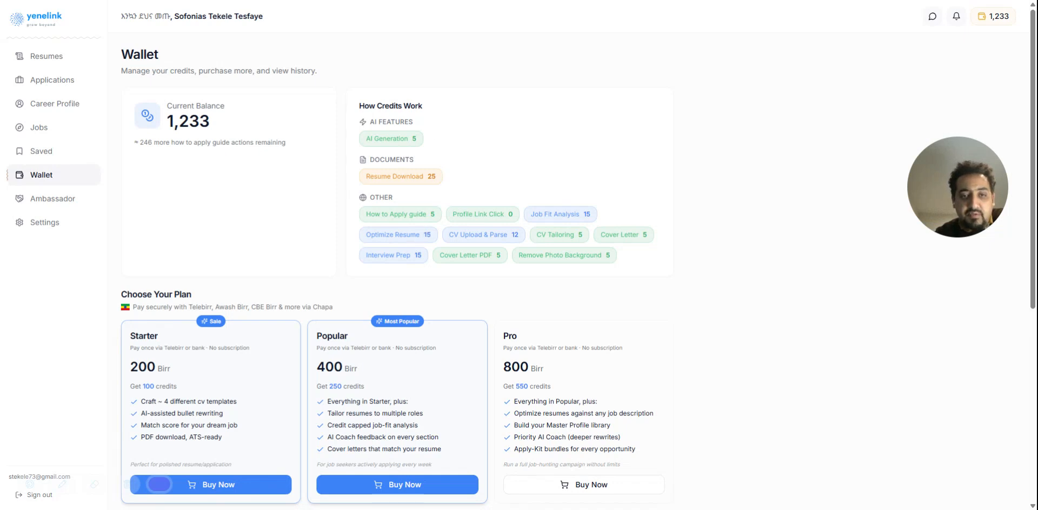
scroll(499, 258, "down", 2)
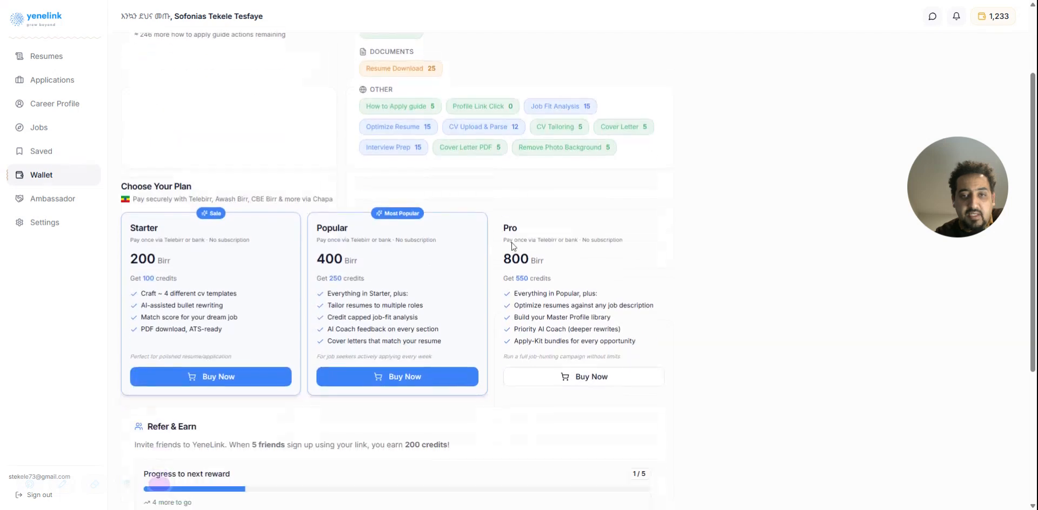
scroll(510, 192, "down", 1)
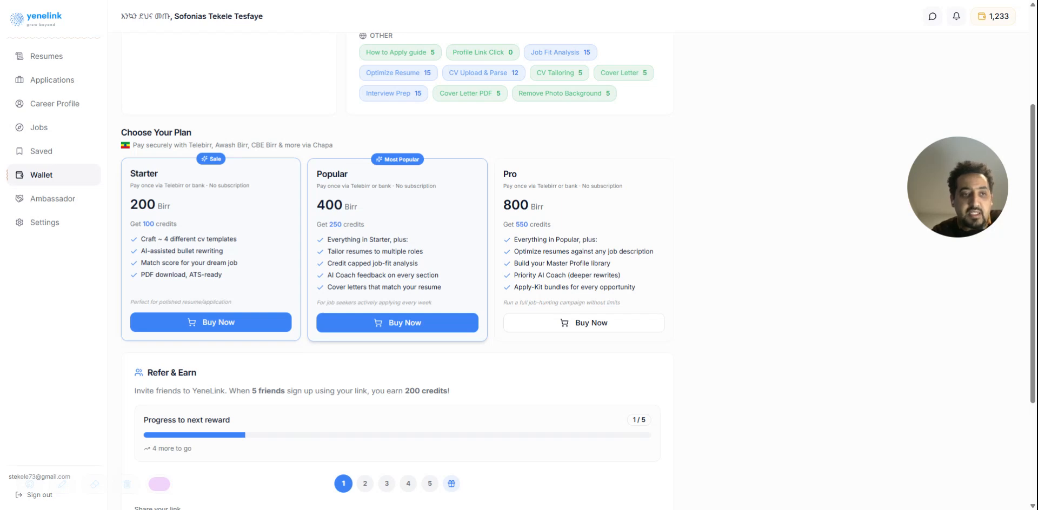
scroll(398, 271, "down", 2)
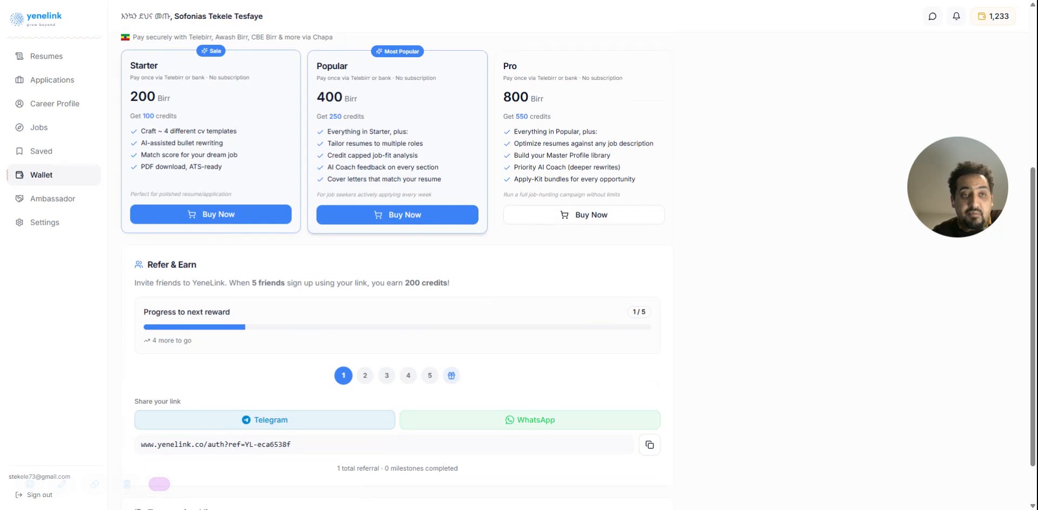
Start buying the Starter plan, review the Pay with Telebirr screenshot-payment instructions and close them without submitting
left_click(219, 216)
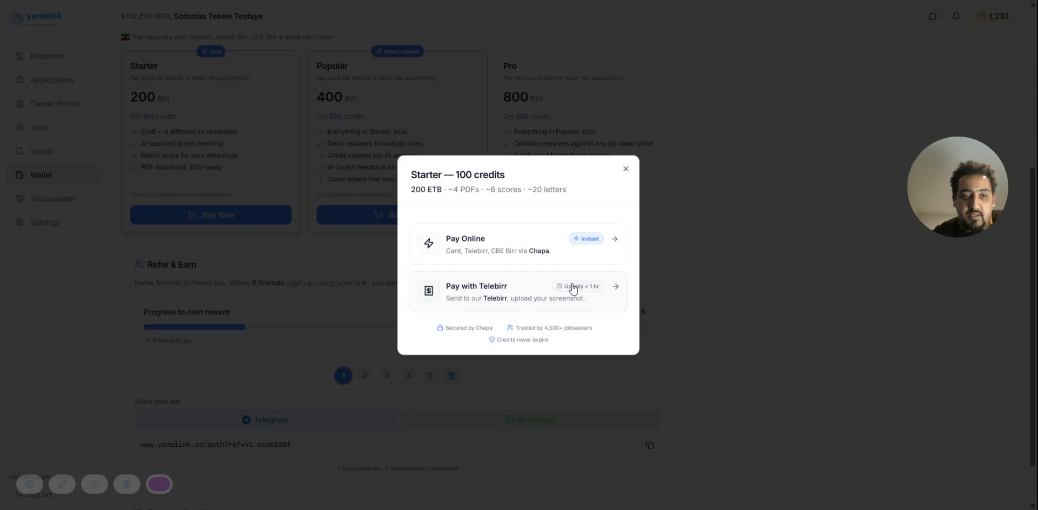
left_click(492, 296)
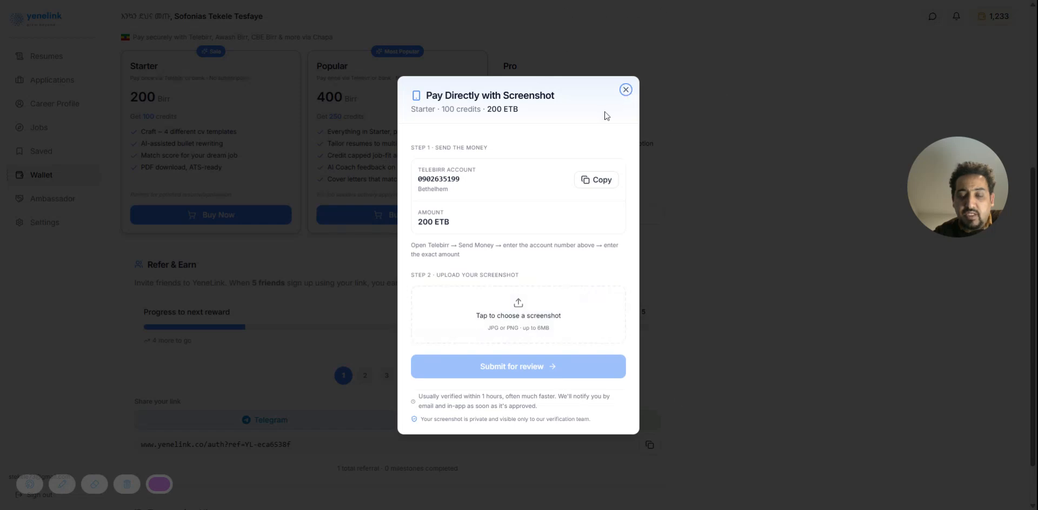
left_click(626, 91)
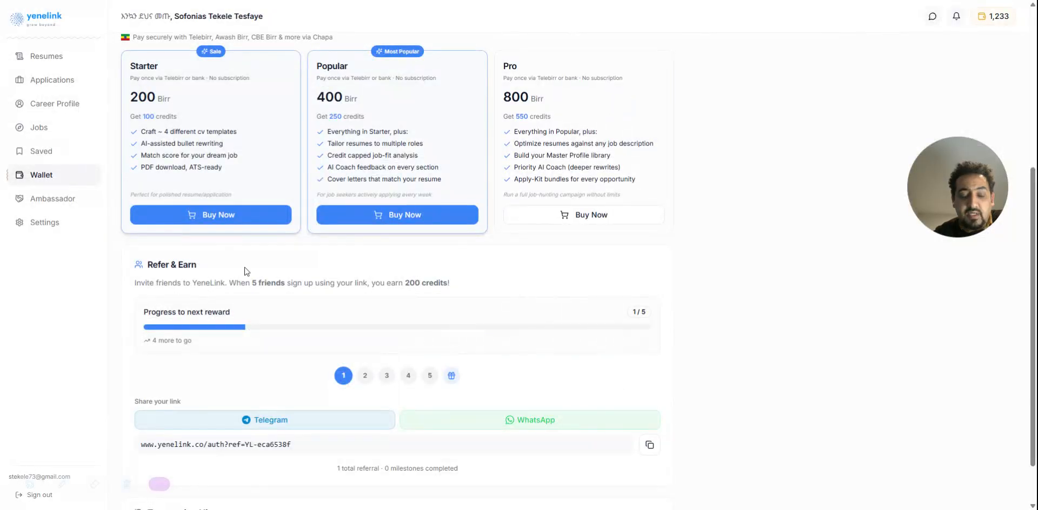
Reopen the Starter plan purchase and choose to pay online through Chapa
left_click(239, 217)
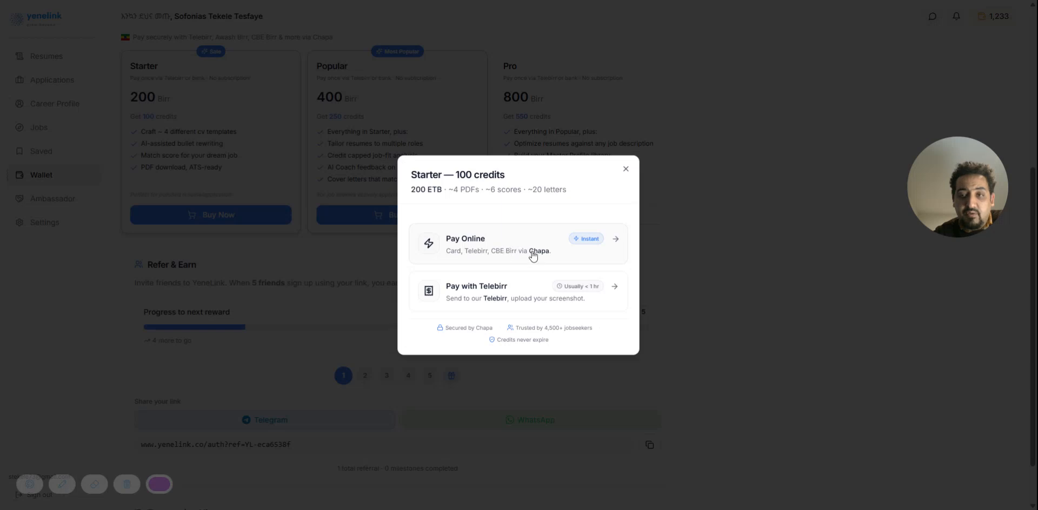
left_click(527, 243)
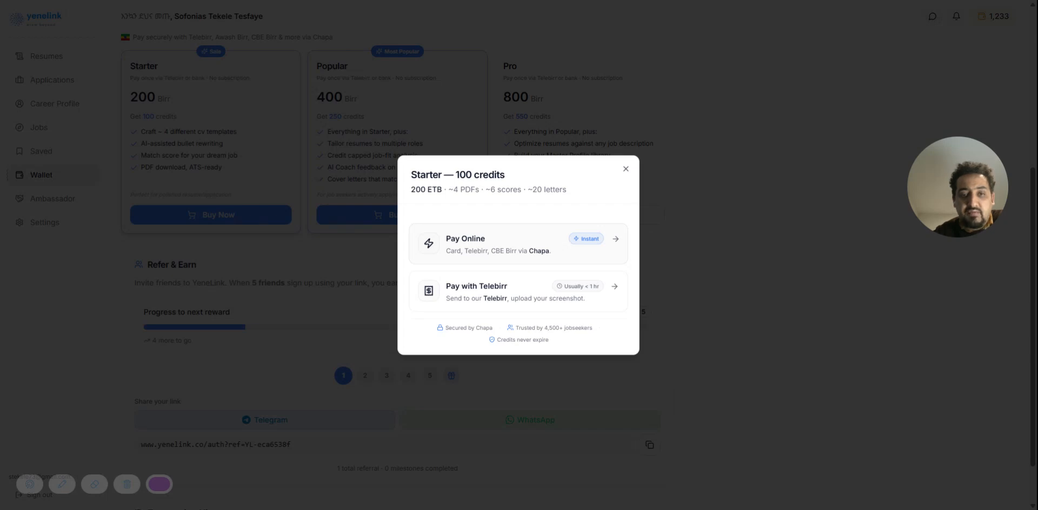
left_click(539, 240)
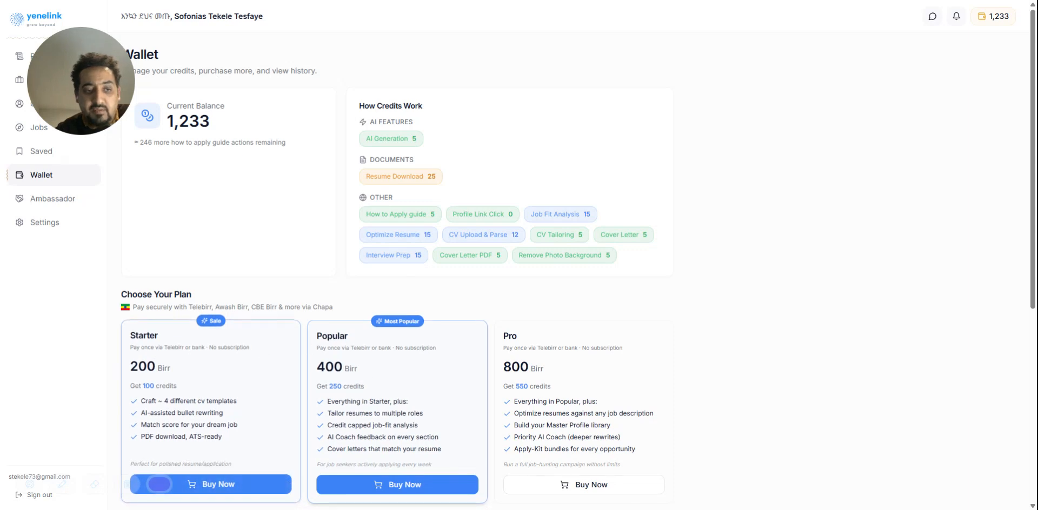
Review the Starter, Popular and Pro credit plans and the Refer & Earn section of the Wallet
scroll(227, 414, "down", 2)
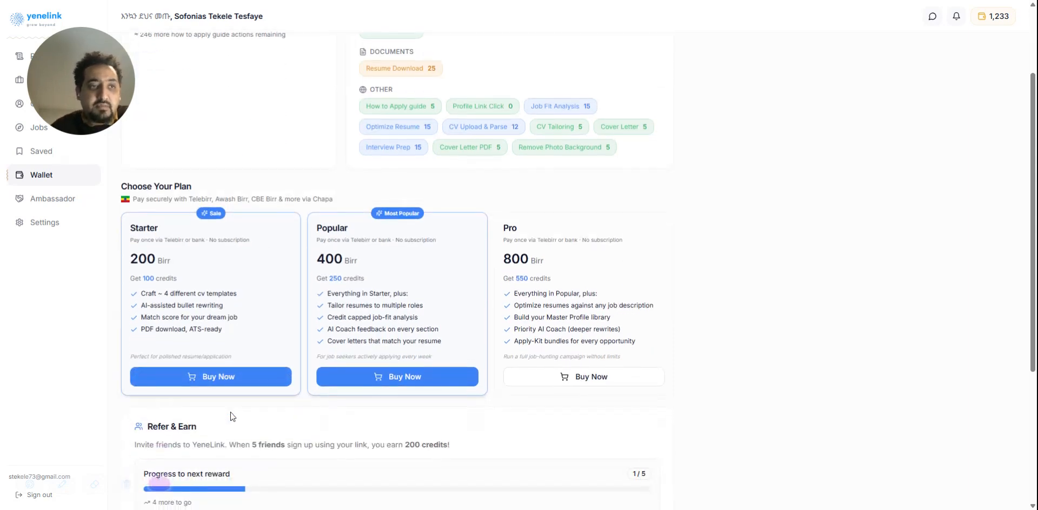
left_click_drag(89, 88, 846, 184)
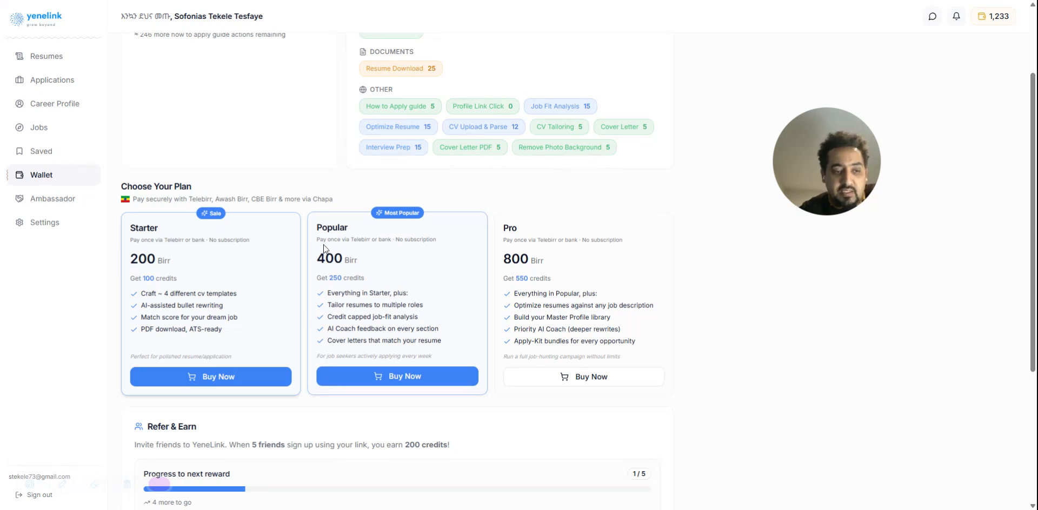
scroll(327, 248, "down", 4)
scroll(329, 243, "up", 6)
scroll(329, 243, "down", 6)
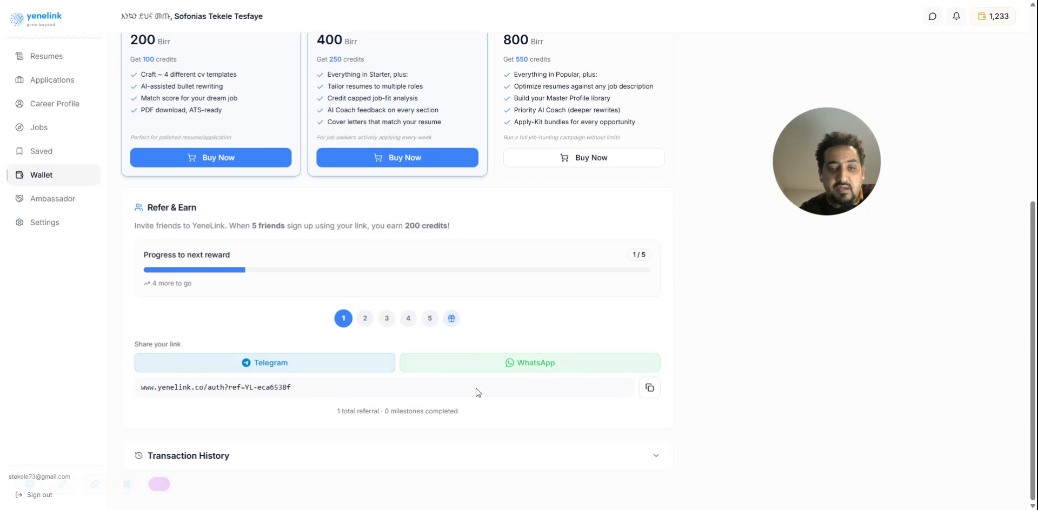
Copy the referral link in Refer & Earn, look back at the plans and copy the link again
left_click(649, 387)
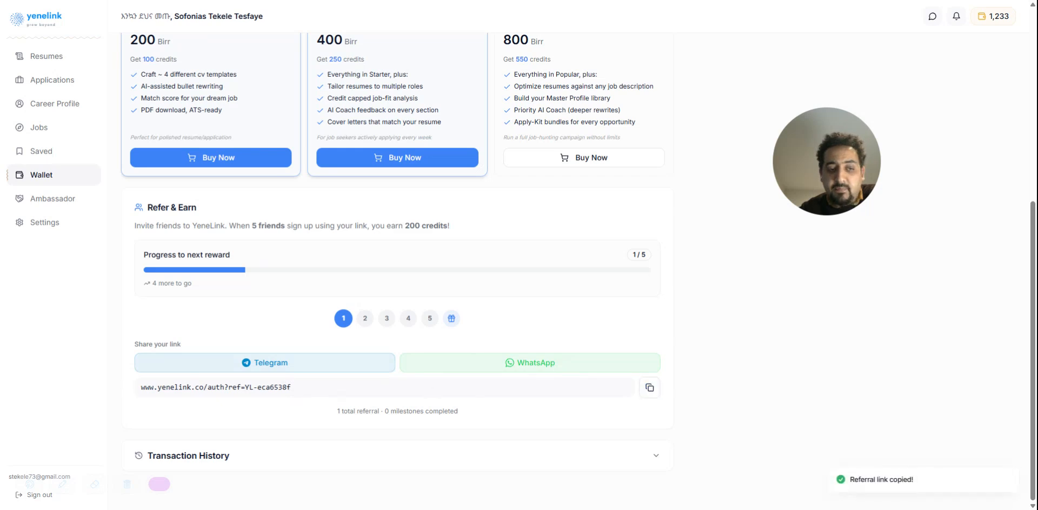
scroll(197, 180, "up", 5)
scroll(235, 197, "down", 1)
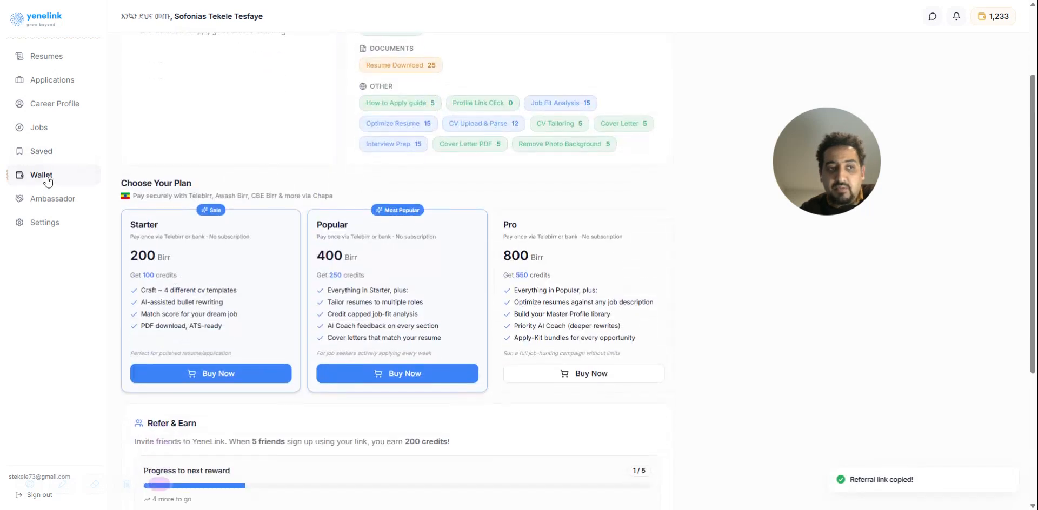
scroll(290, 222, "down", 4)
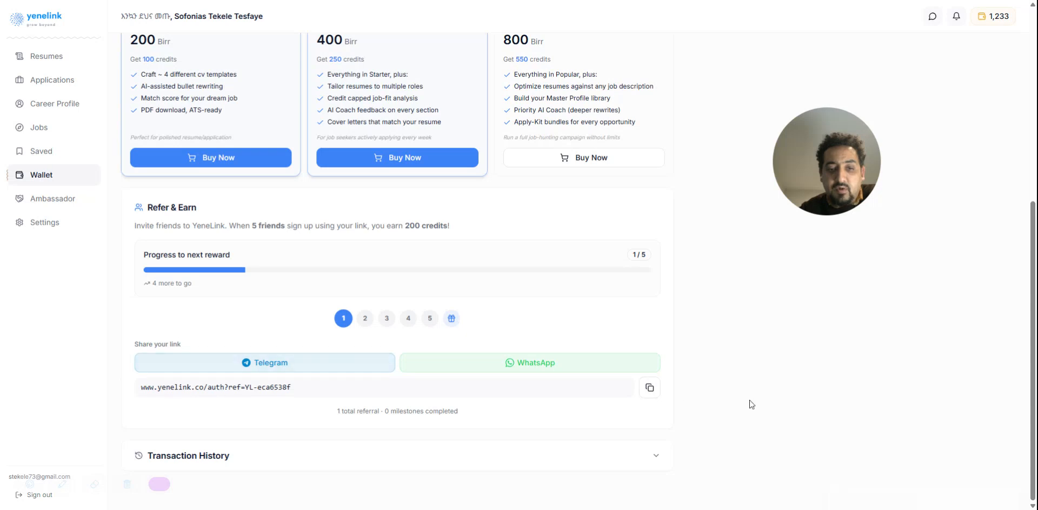
left_click(652, 387)
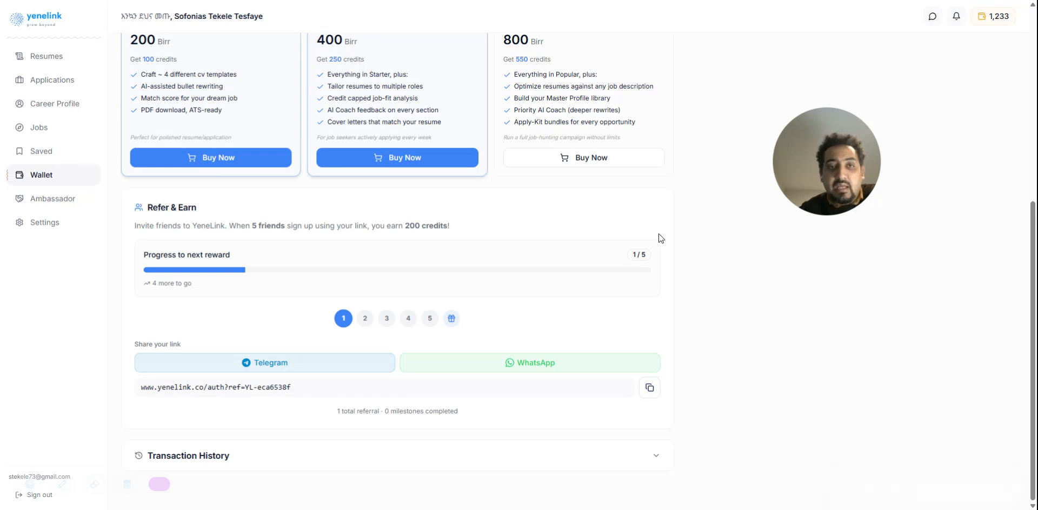
Look over the Wallet once more from Refer & Earn to the credit costs and go back to the resume list
scroll(658, 234, "up", 6)
scroll(250, 318, "down", 6)
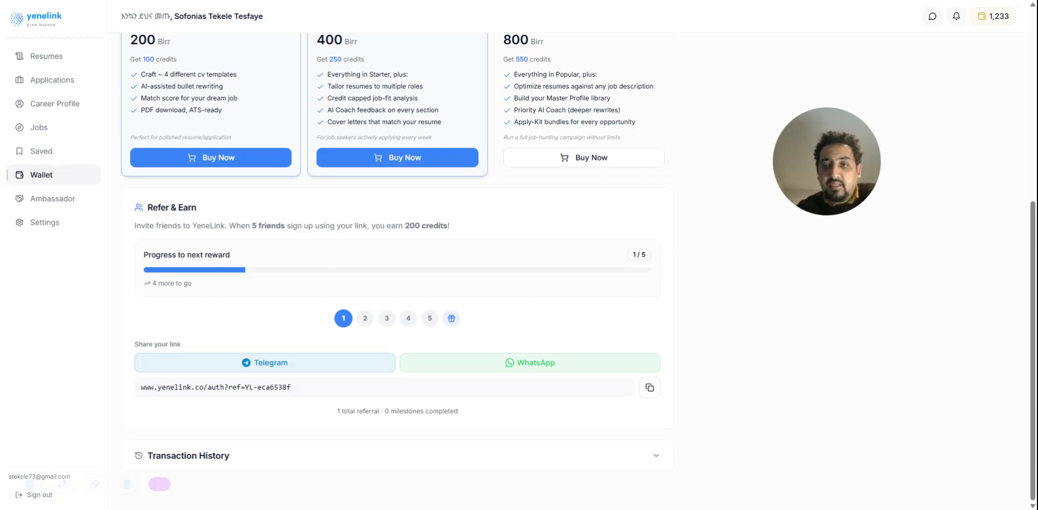
scroll(397, 241, "up", 6)
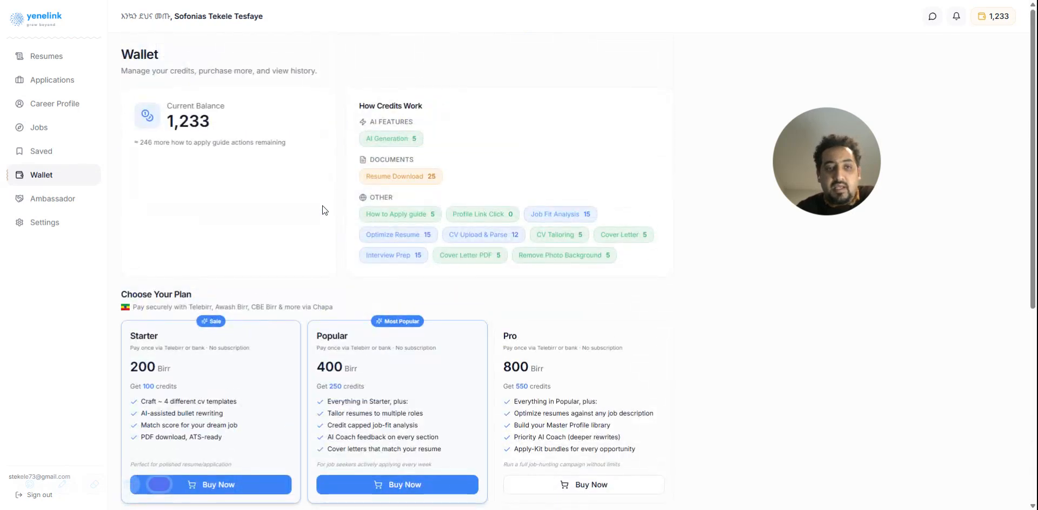
left_click(58, 132)
left_click(50, 55)
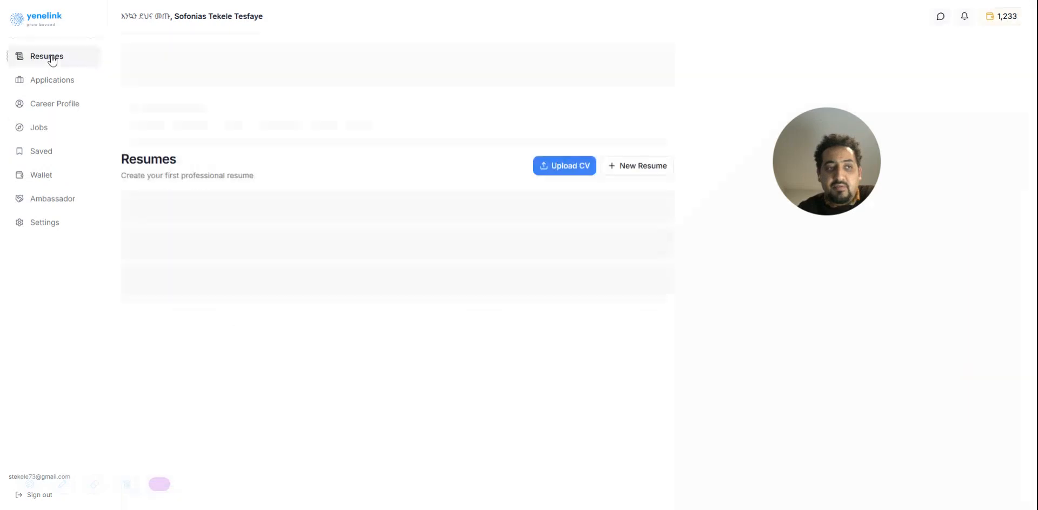